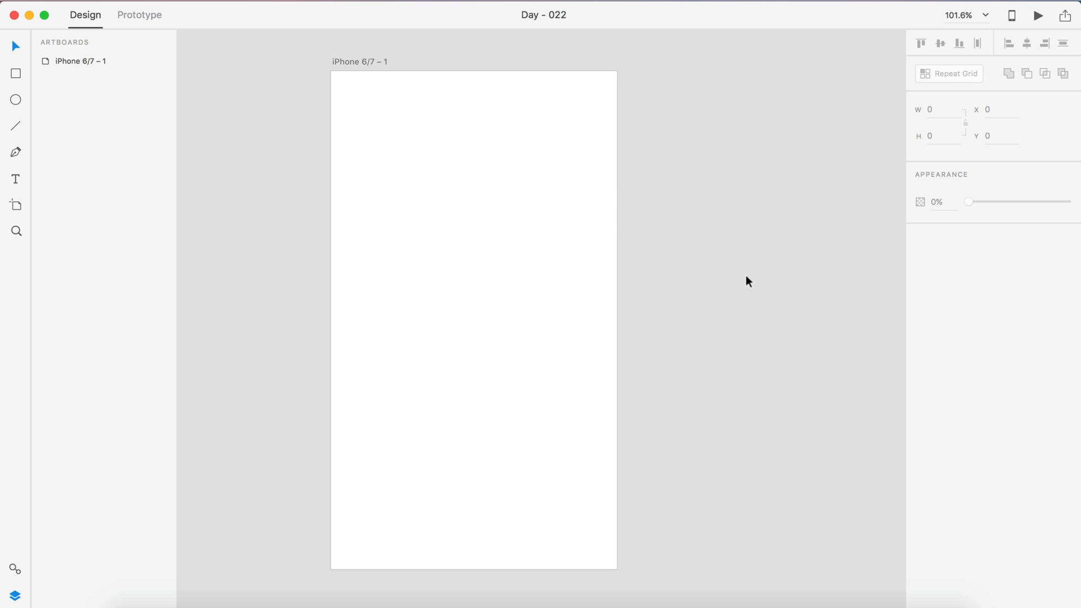
Open the Apple iOS UI kit as a source of ready-made screens.
scroll(746, 276, "left", 3)
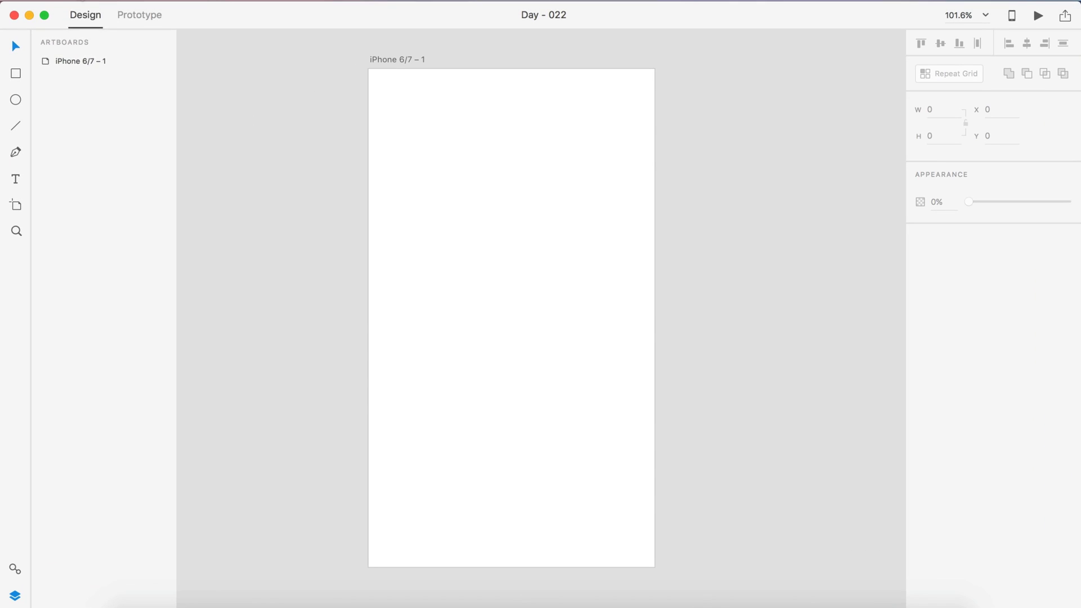
left_click(78, 1)
mouse_move(161, 50)
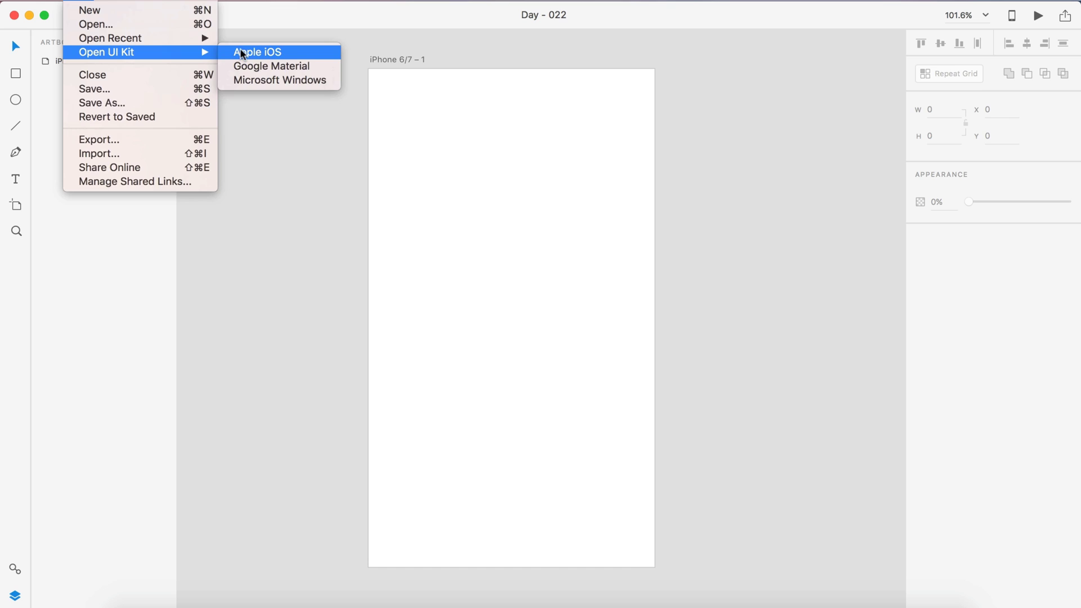
left_click(241, 50)
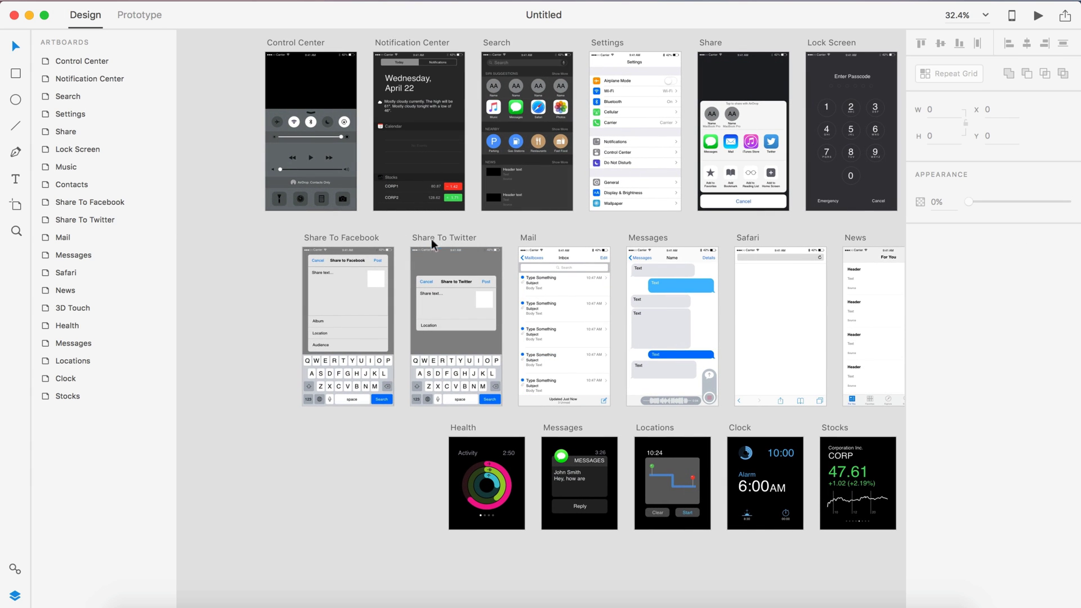
Copy the kit's Share To Twitter artboard into the Day - 022 document.
left_click(434, 237)
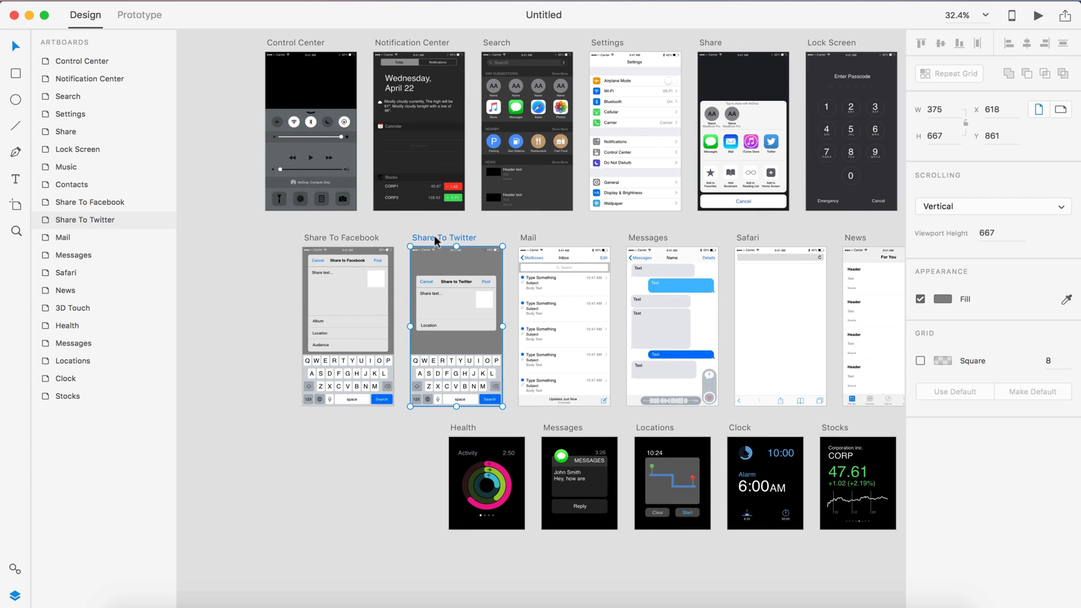
key("ctrl+Up")
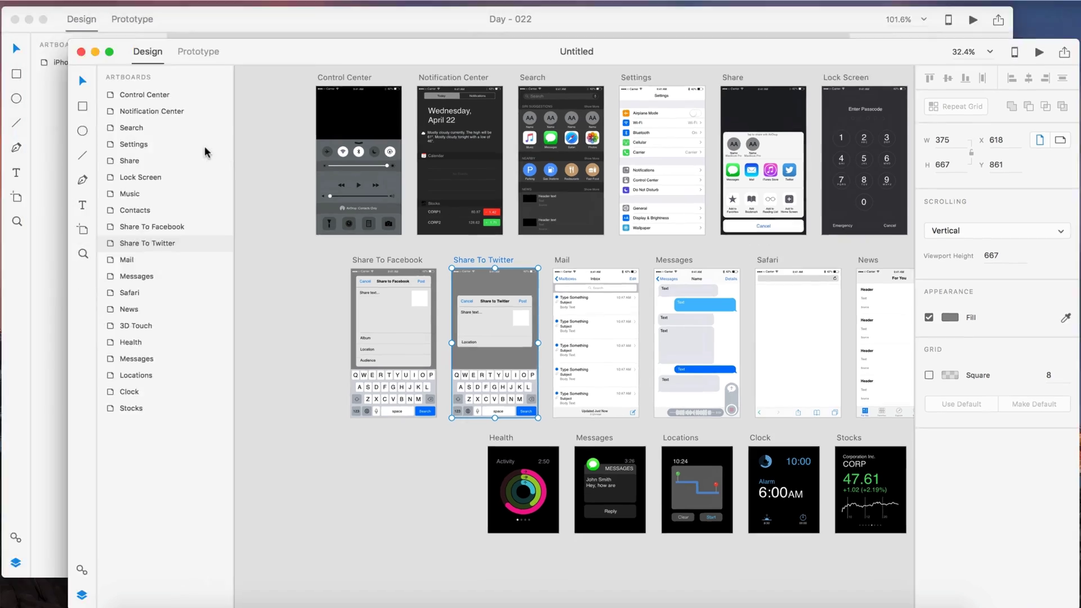
left_click(250, 164)
key("super+v")
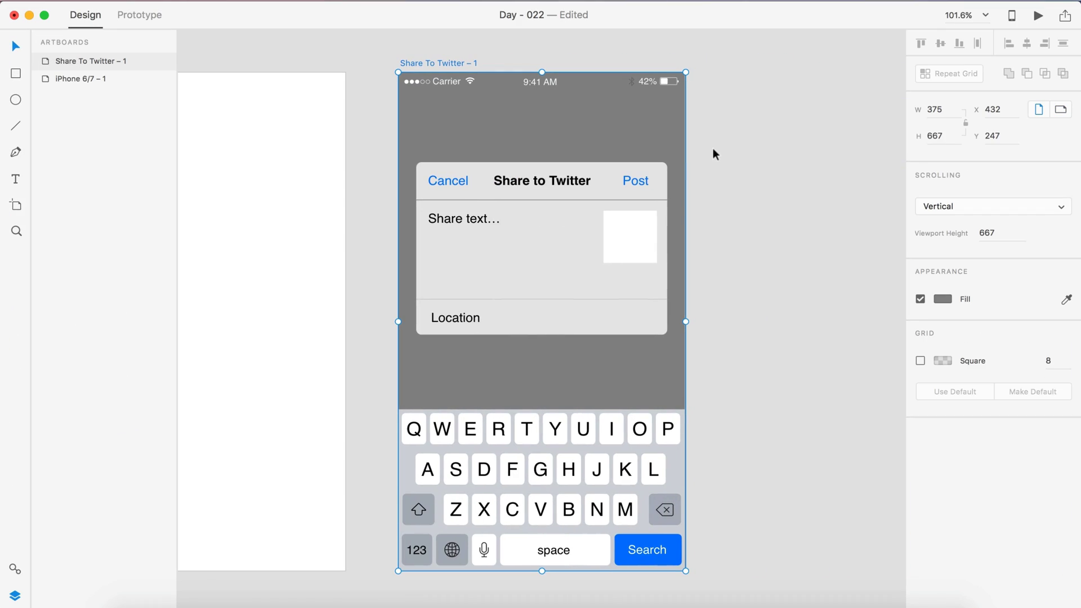
Return to the iOS kit document and copy the status bar, title and first divider of its Settings artboard.
key("F2")
key("F3")
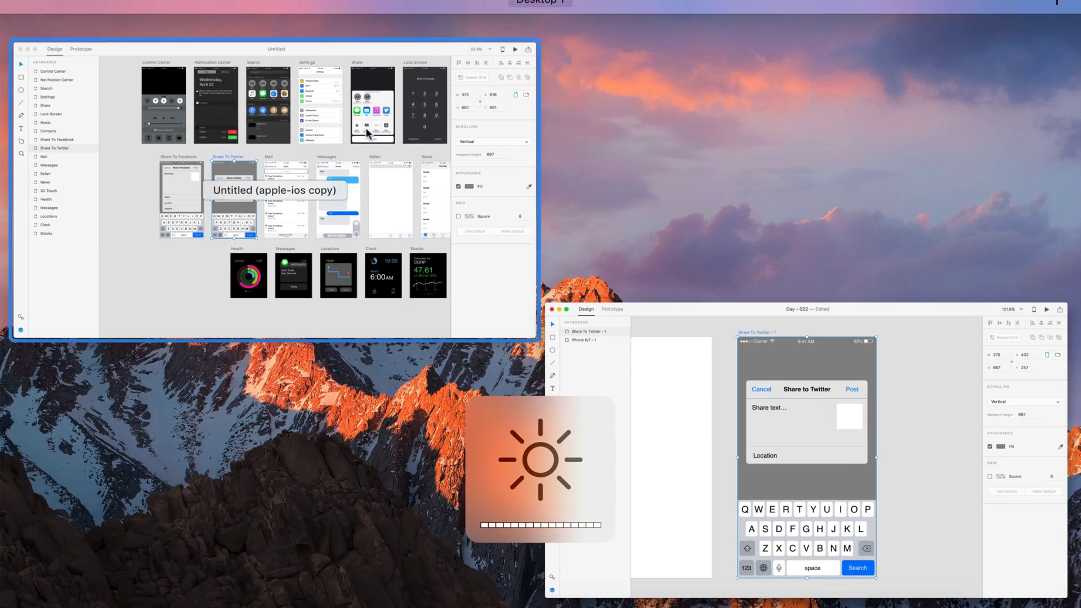
left_click(368, 132)
scroll(725, 238, "up", 2)
scroll(725, 242, "up", 3)
scroll(638, 181, "up", 5)
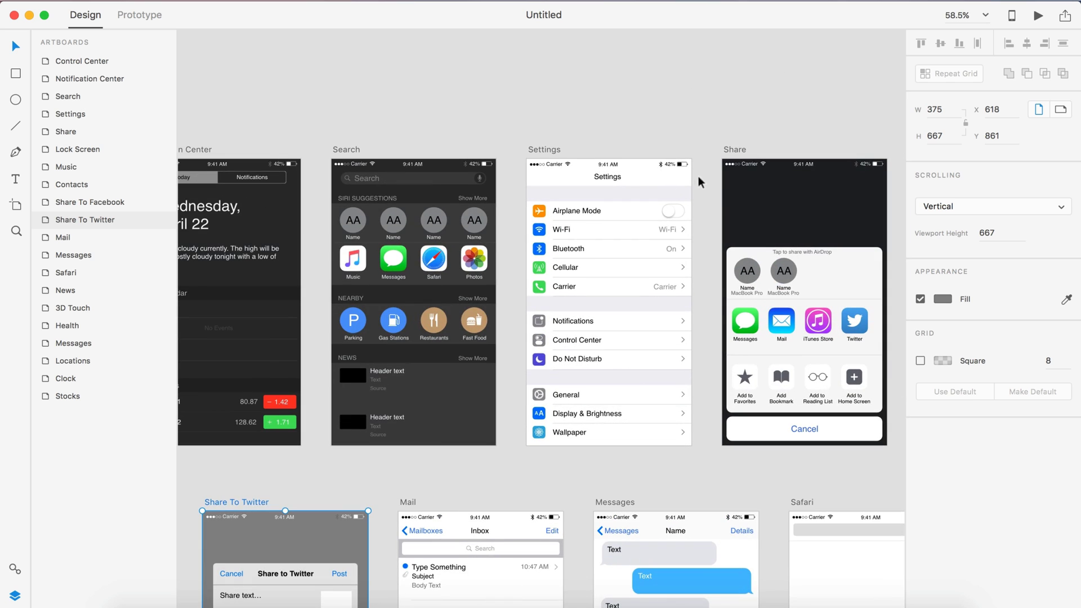
scroll(704, 186, "up", 6)
left_click_drag(701, 201, 350, 130)
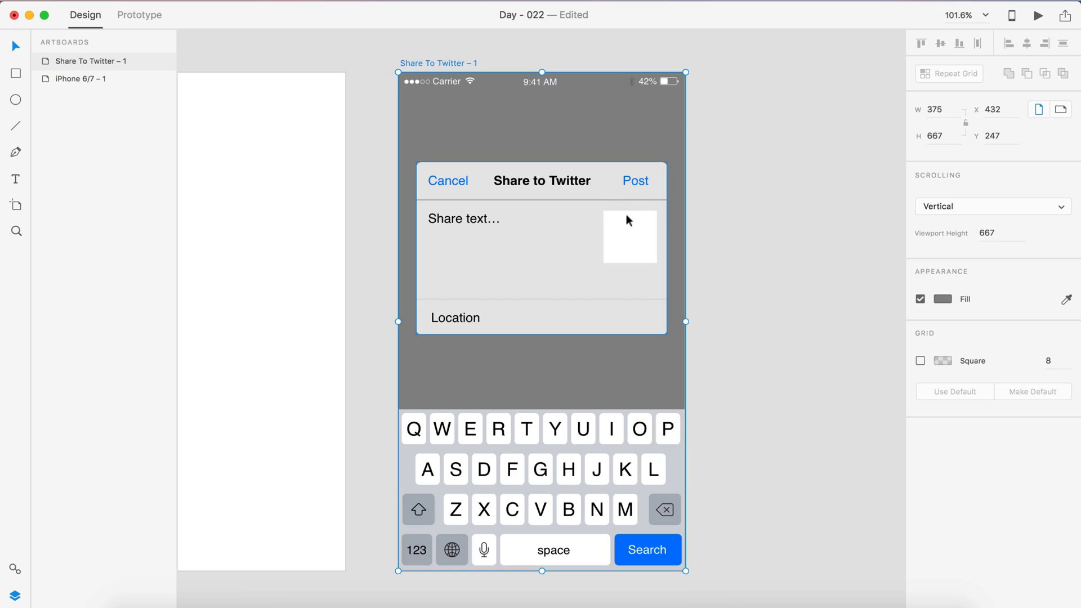
Paste the copied status bar, Settings title and divider into the blank iPhone 6/7 – 1 artboard of Day - 022.
scroll(605, 226, "left", 10)
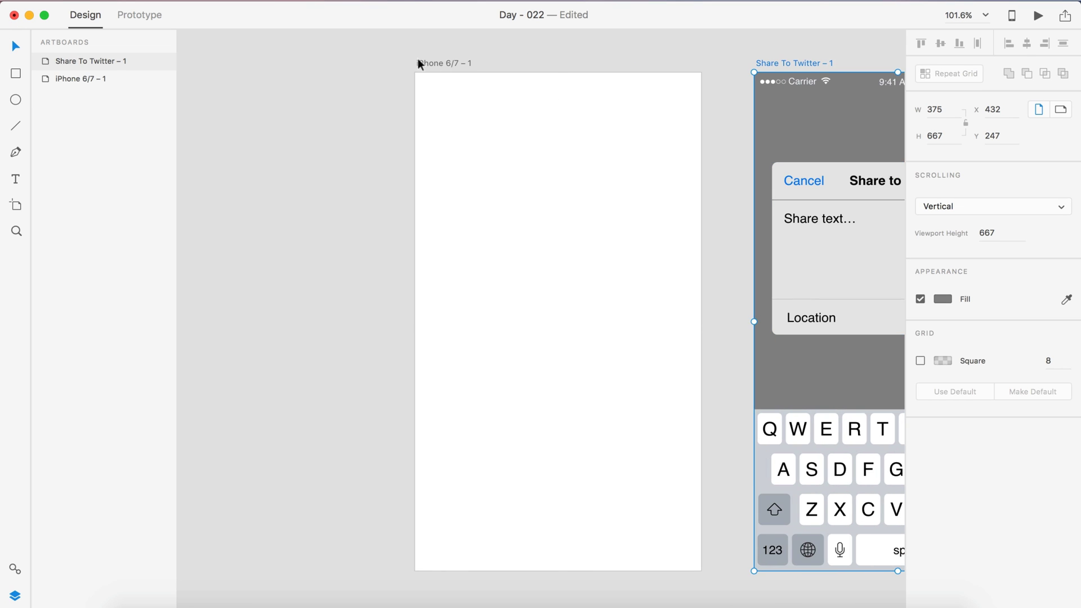
left_click(420, 62)
key("super+v")
scroll(338, 226, "right", 5)
left_click(315, 169)
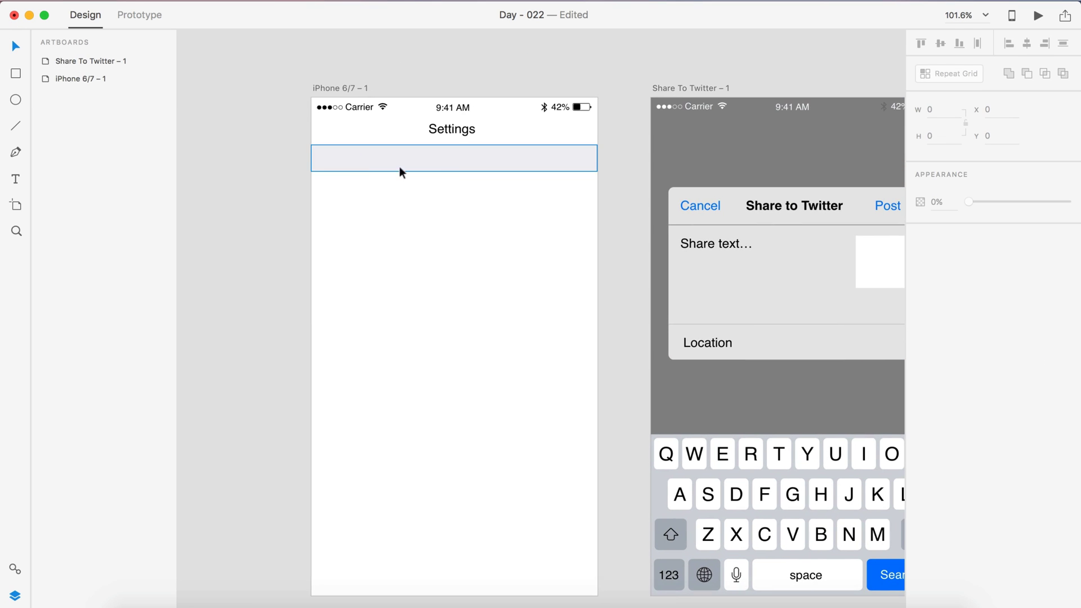
Duplicate the divider rectangle as a 375 × 63 header background at the artboard's top edge and send it to the back.
left_click(461, 166)
key("super+z")
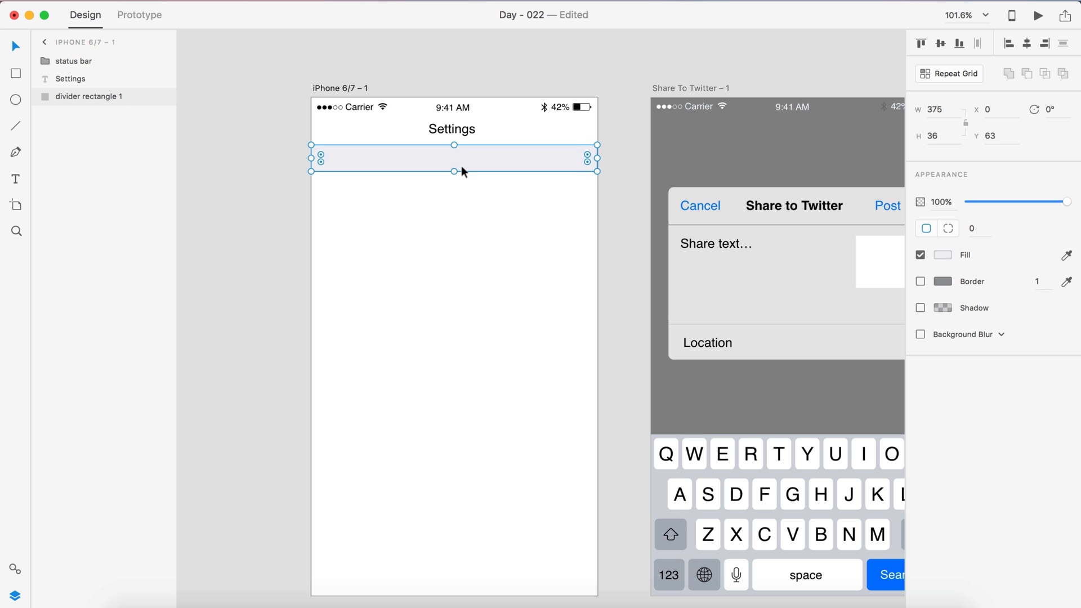
key("super+d")
scroll(459, 165, "up", 3)
left_click_drag(449, 174, 451, 61)
right_click(409, 80)
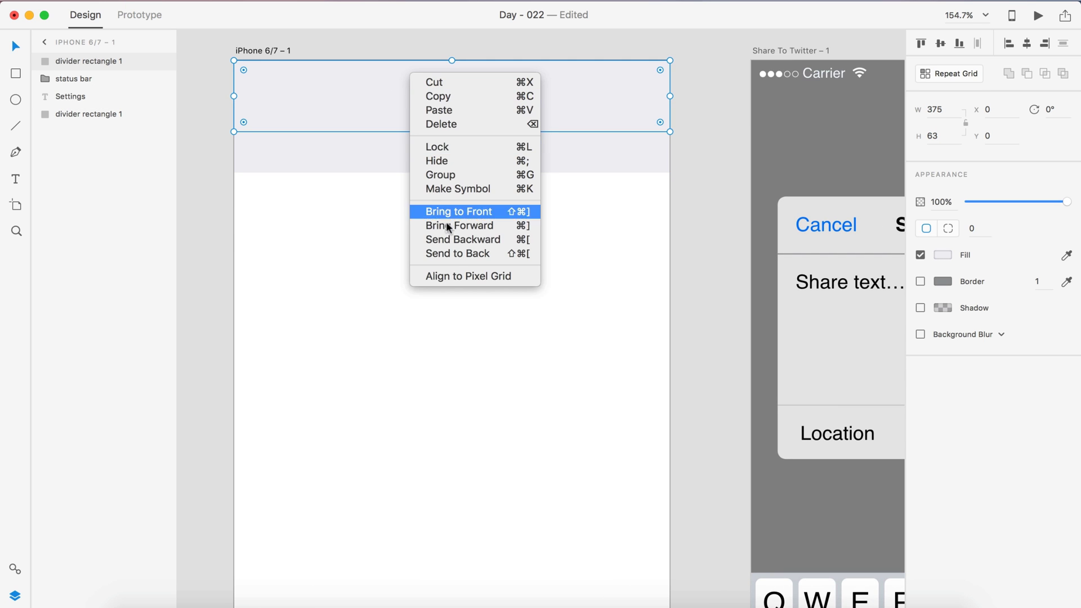
left_click(451, 254)
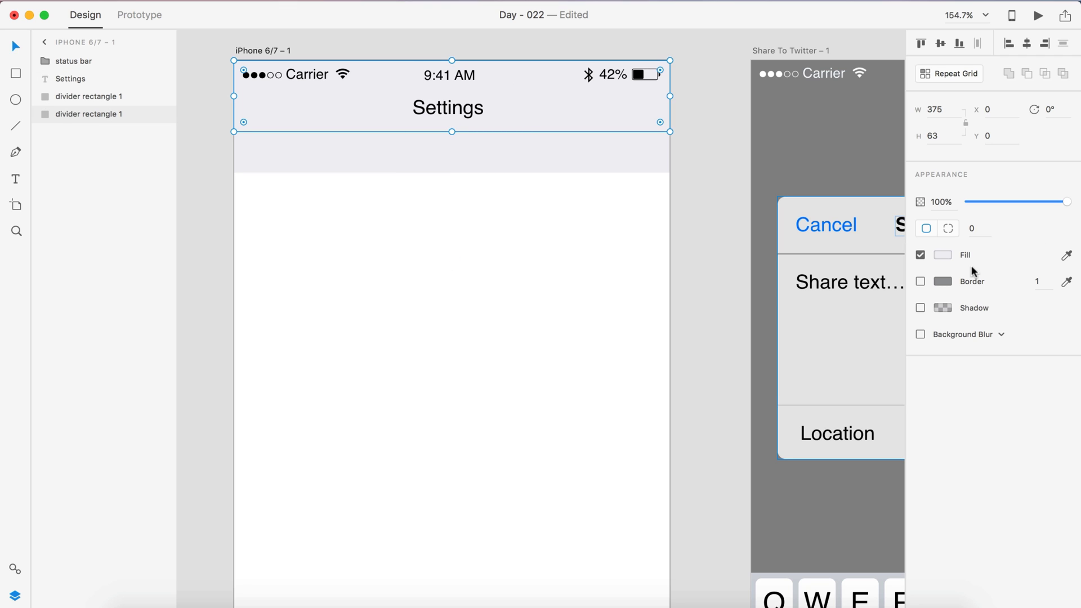
Fill the header background with the saved light blue swatch #E3E8FF.
left_click(942, 255)
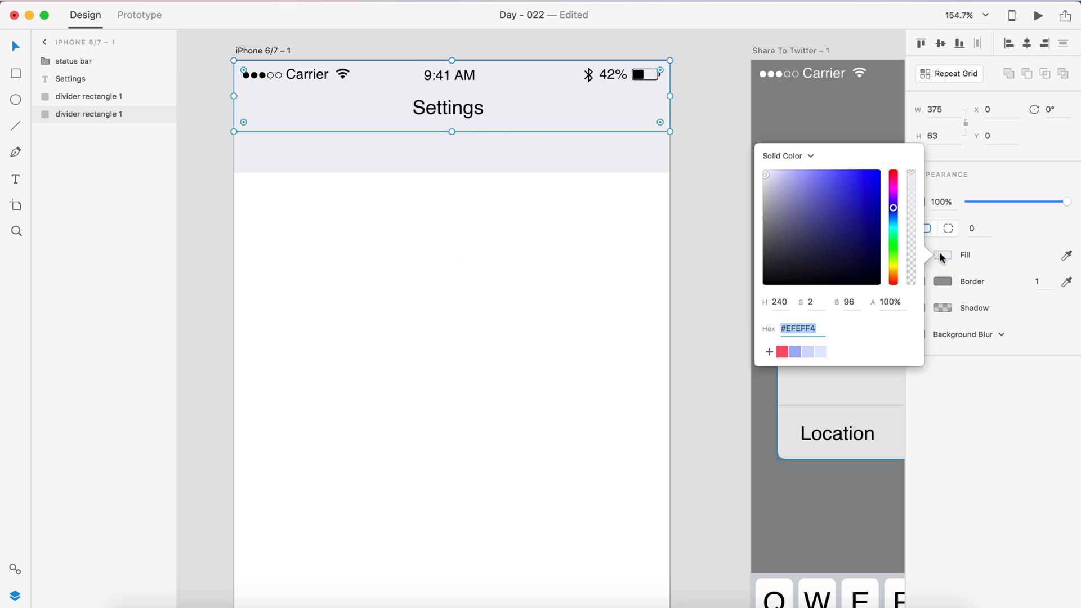
left_click(821, 353)
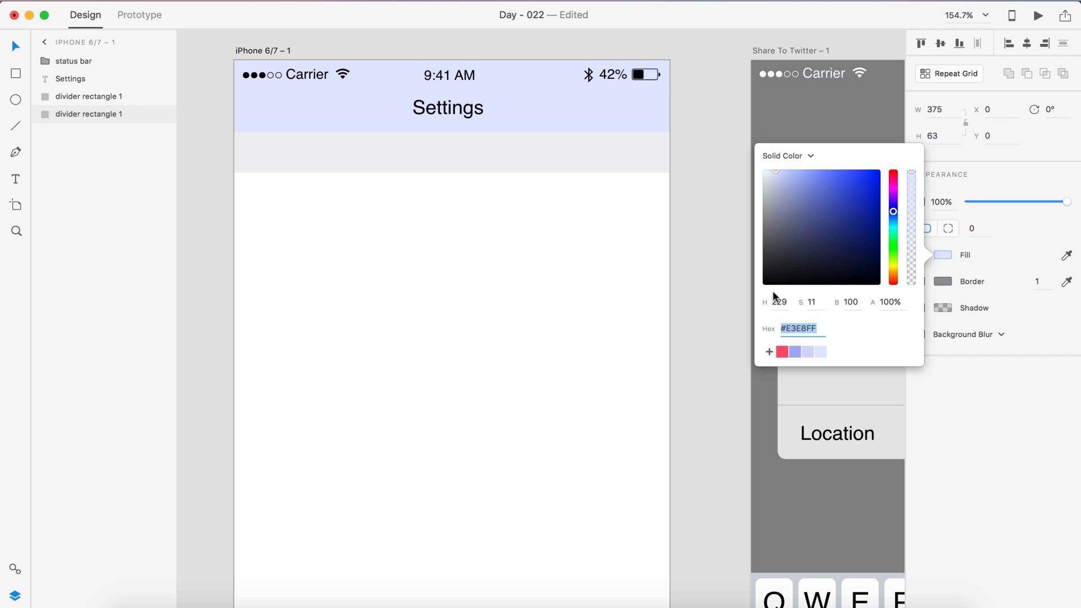
left_click(709, 181)
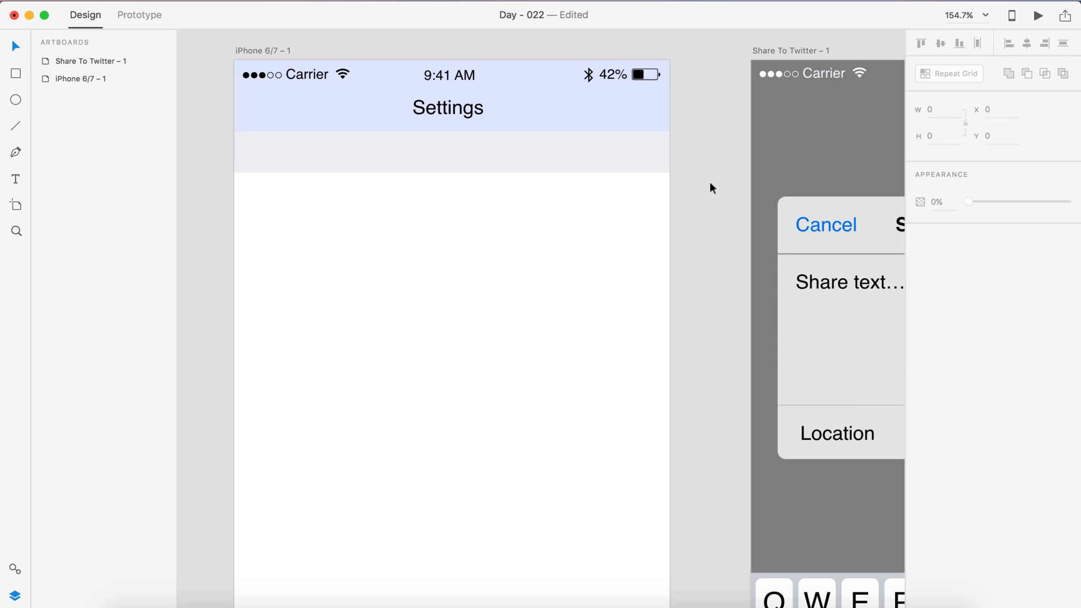
Centre-align the header title text and change it from Settings to Search.
double_click(462, 110)
type("S")
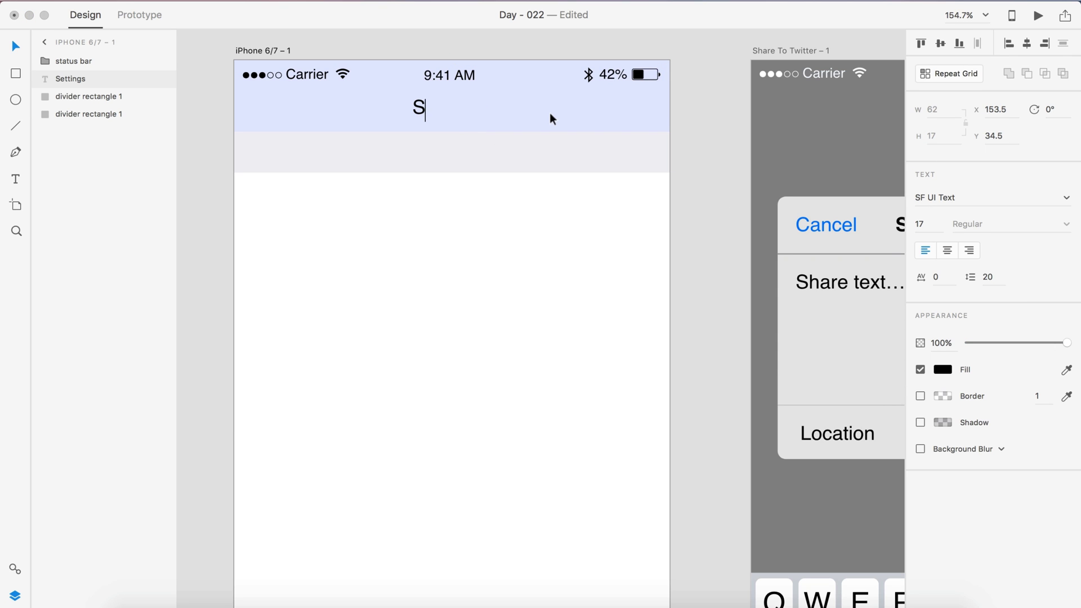
key("super+z")
left_click(946, 251)
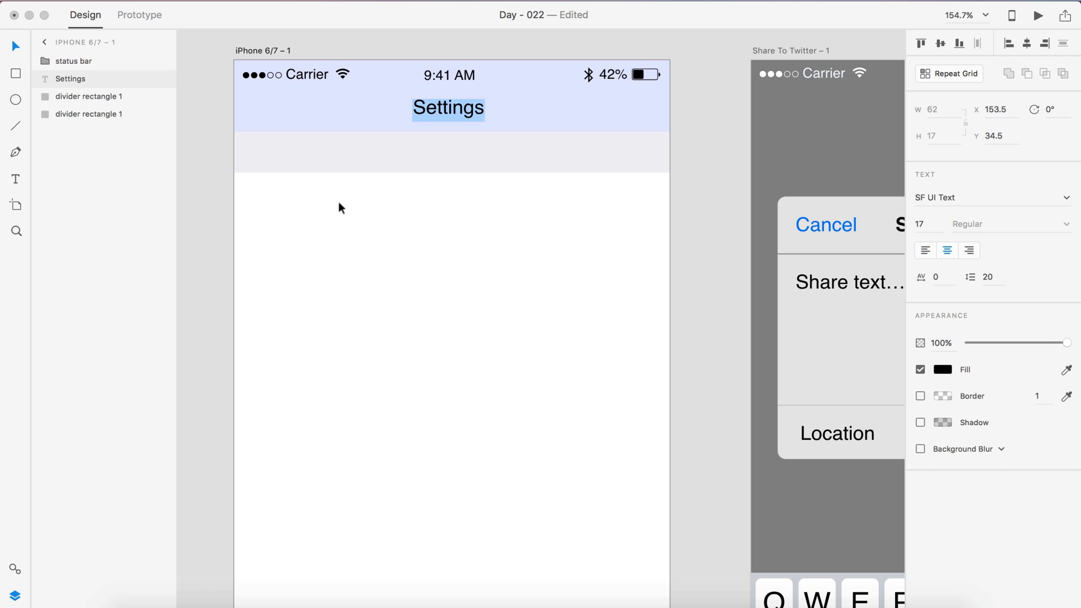
type("Search")
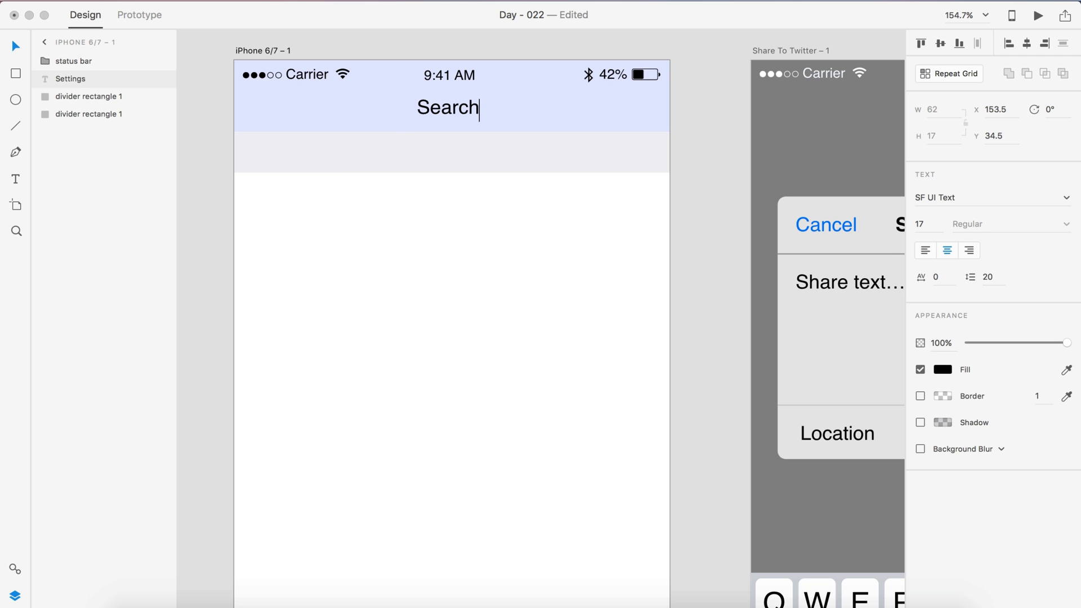
left_click(711, 241)
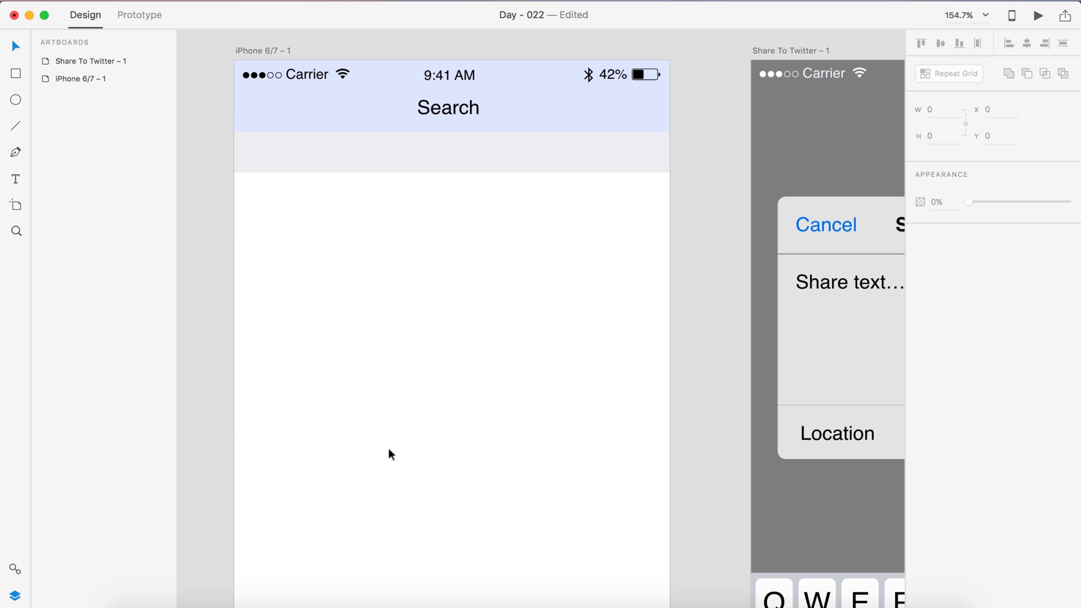
Make two 158 × 103 card rectangles side by side beneath the divider, using a copy of the divider rectangle.
scroll(389, 448, "down", 5)
scroll(388, 449, "down", 3)
scroll(441, 306, "down", 3)
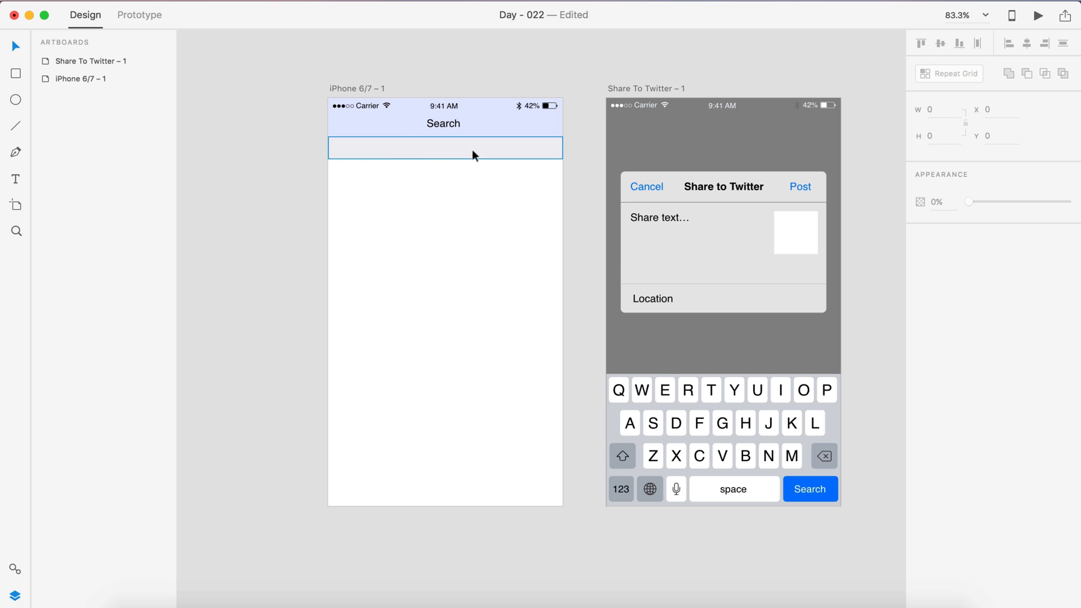
left_click_drag(474, 149, 474, 172)
left_click_drag(561, 179, 484, 190)
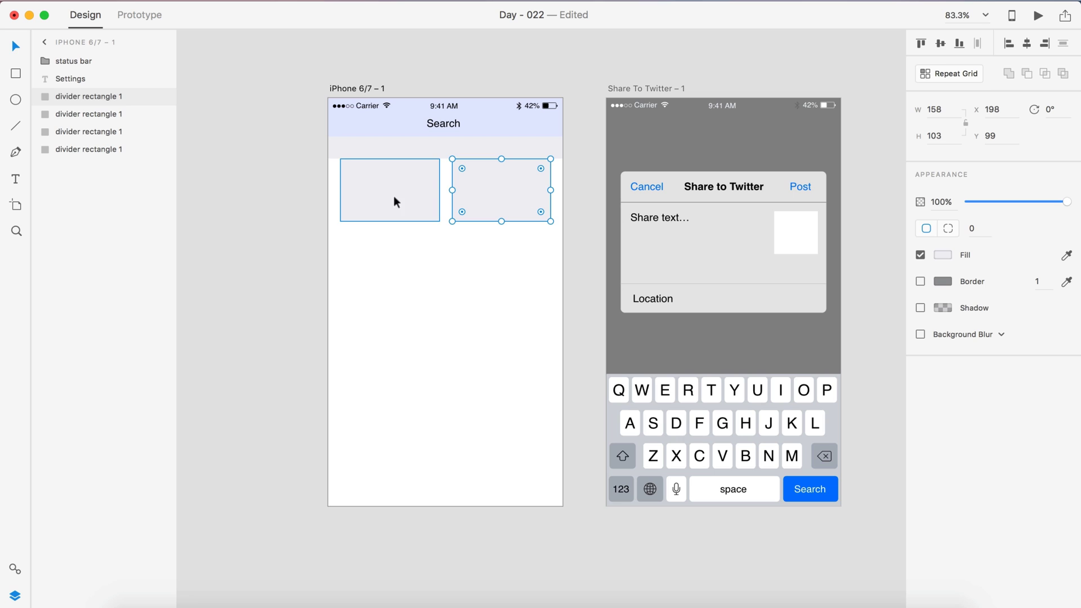
Scale both cards down together to 155.85 × 102.8 each.
left_click(396, 198)
left_click(538, 213)
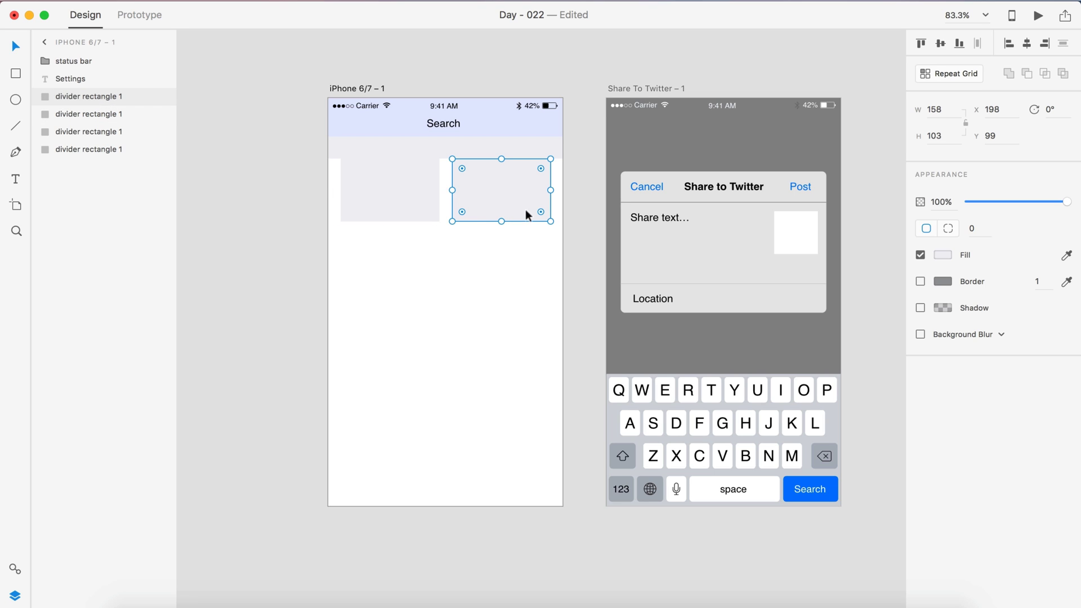
left_click(400, 179, "shift")
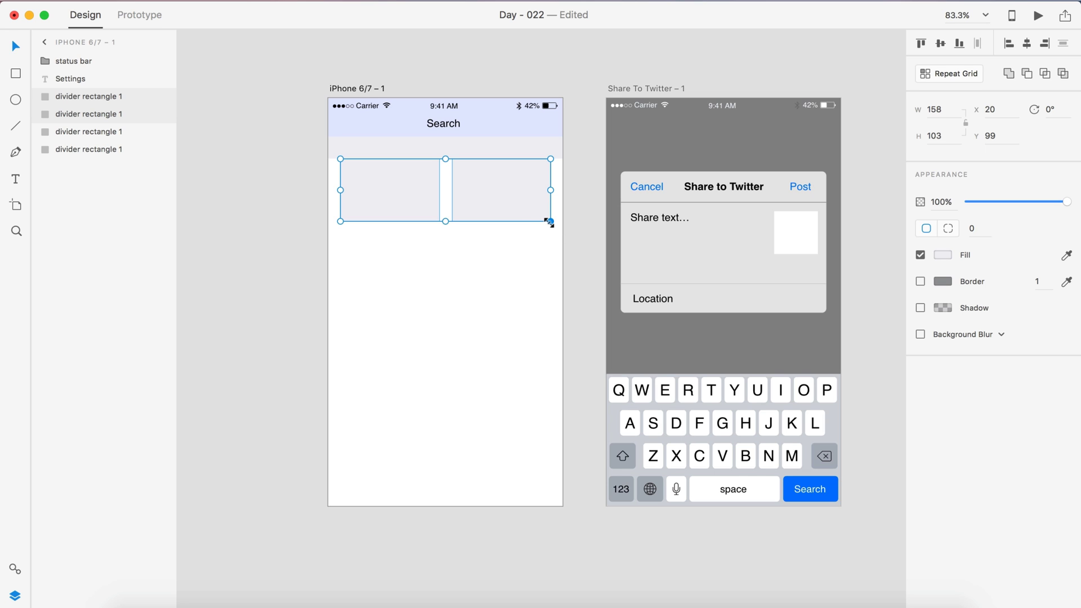
left_click_drag(550, 222, 548, 222)
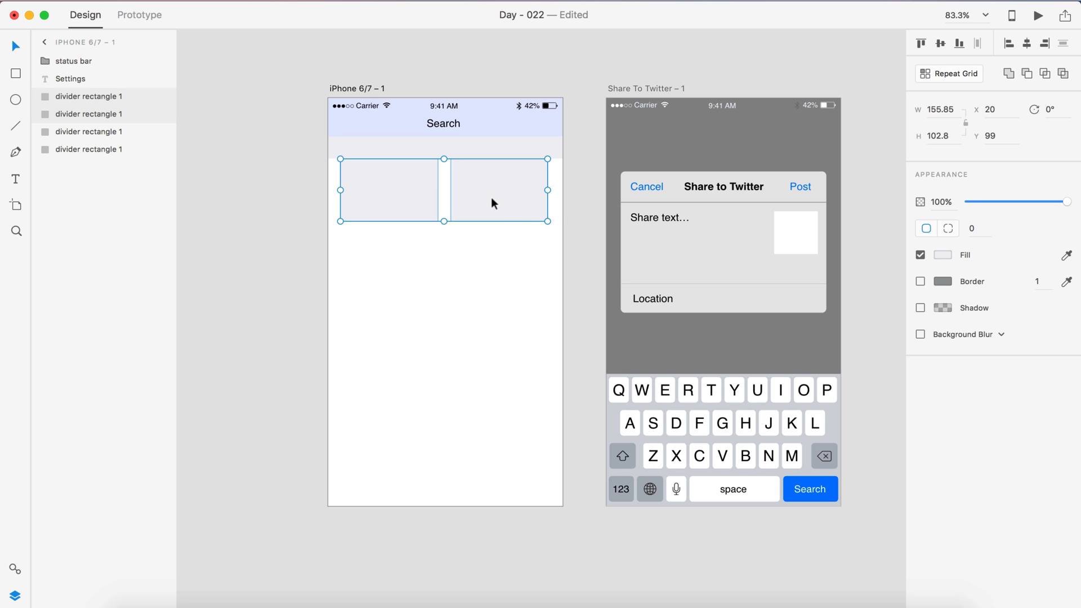
left_click(579, 201)
Duplicate the first card and the divider, placing the divider copy under the top row and the card copy below it at Y 238.
scroll(578, 208, "down", 3)
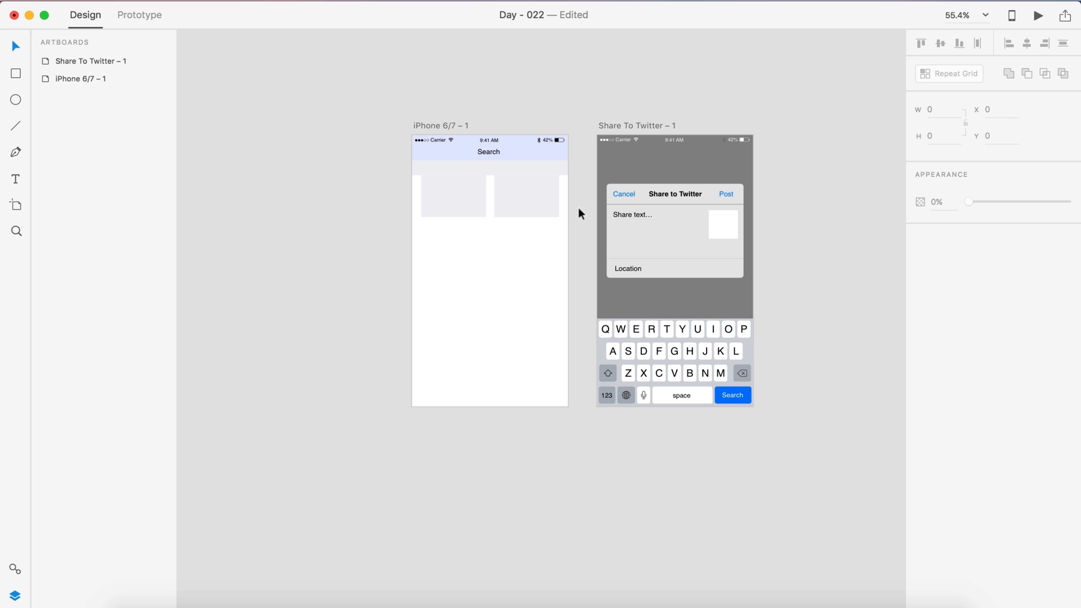
scroll(518, 218, "up", 3)
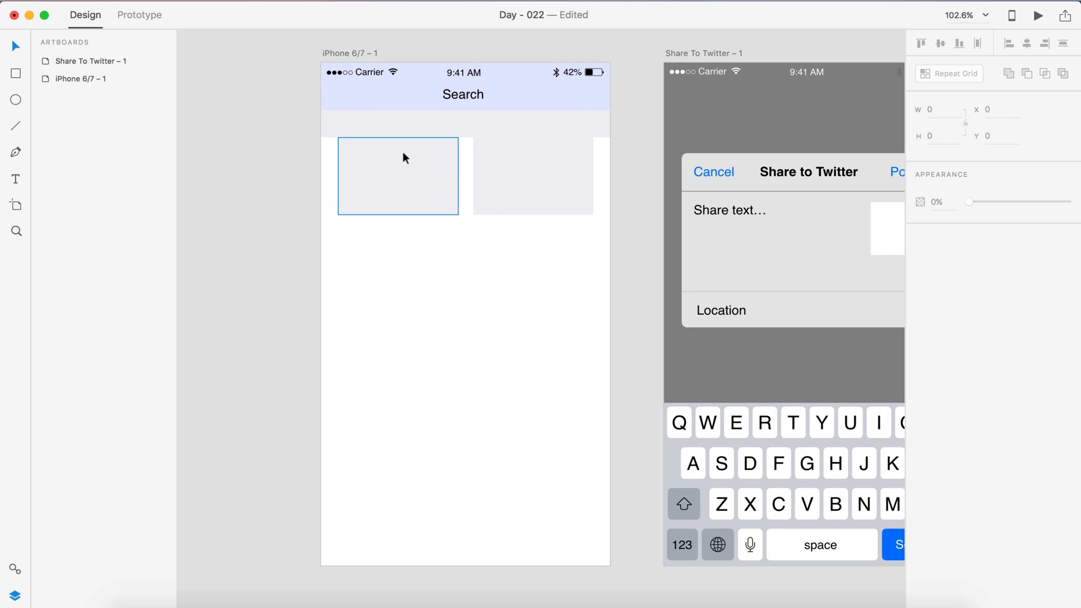
left_click_drag(403, 152, 403, 308)
left_click_drag(432, 124, 431, 220)
left_click_drag(407, 332, 435, 234)
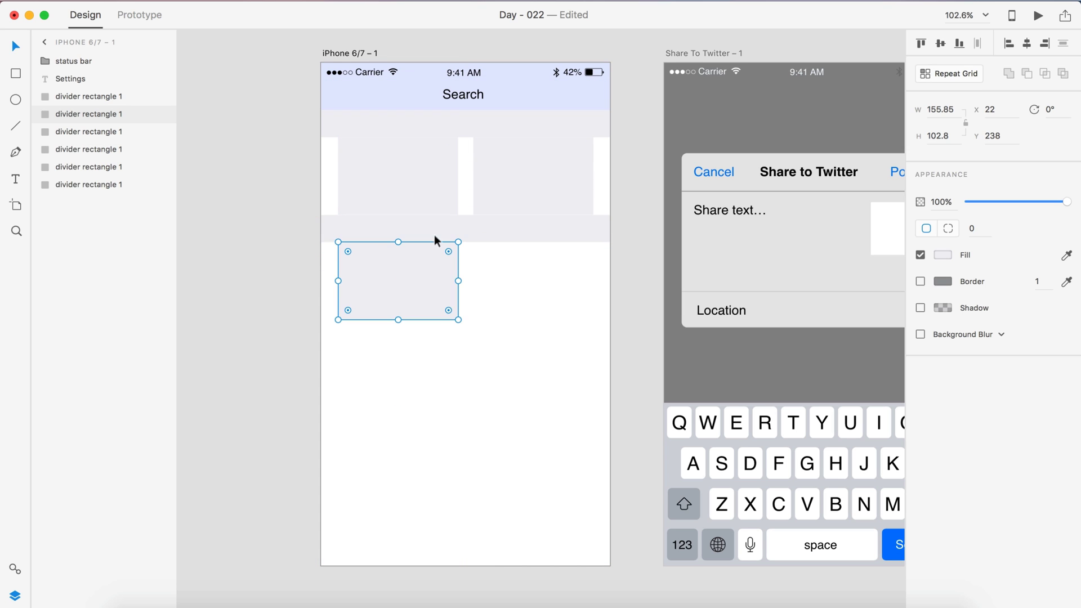
Delete the two full-width divider strips above and below the top row of cards.
left_click(517, 225)
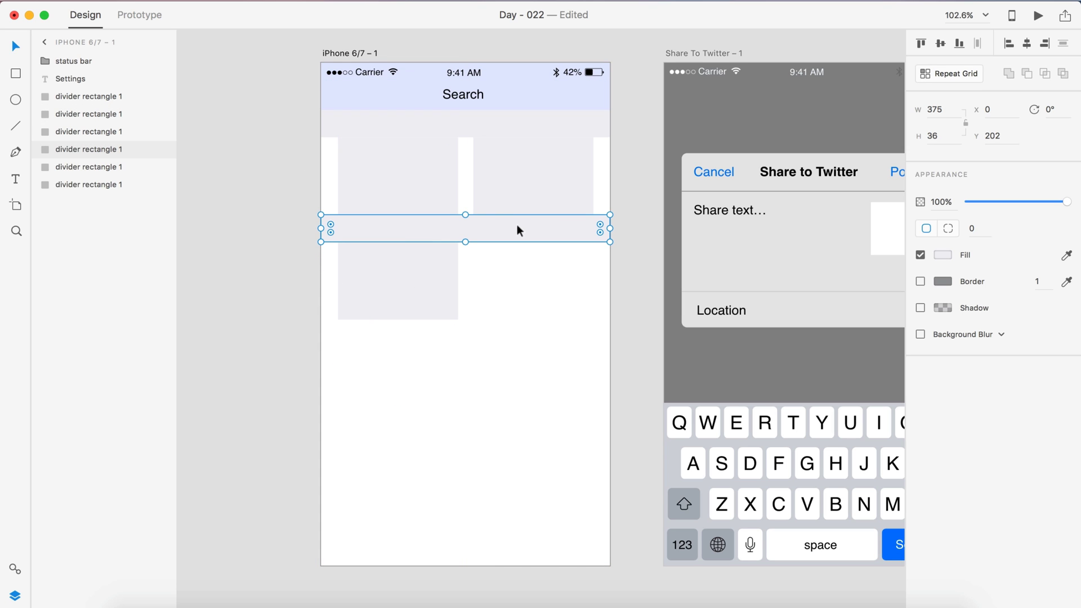
left_click(474, 117, "shift")
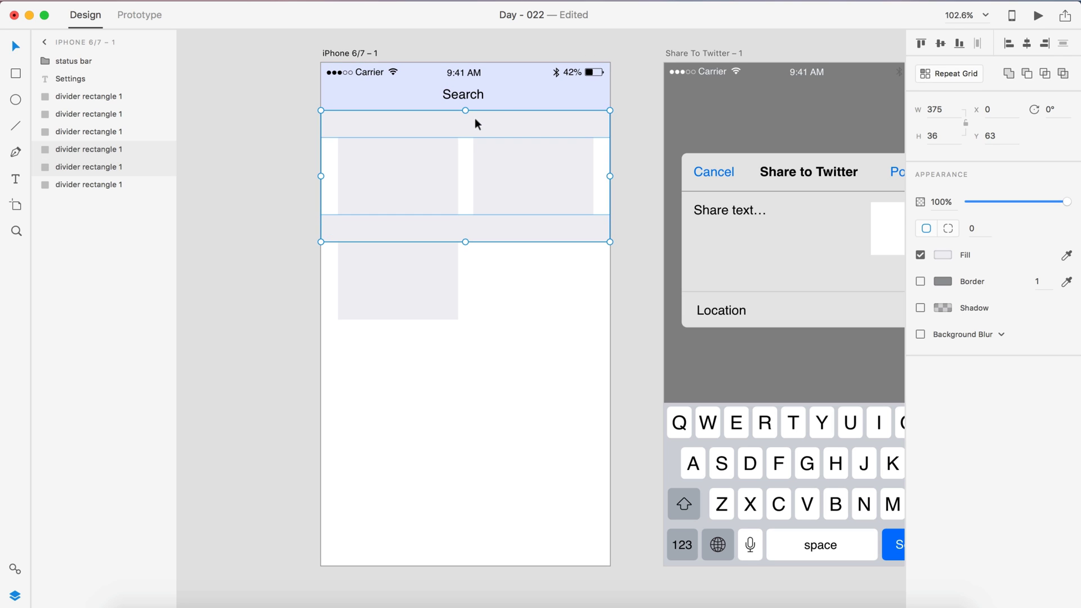
key("Delete")
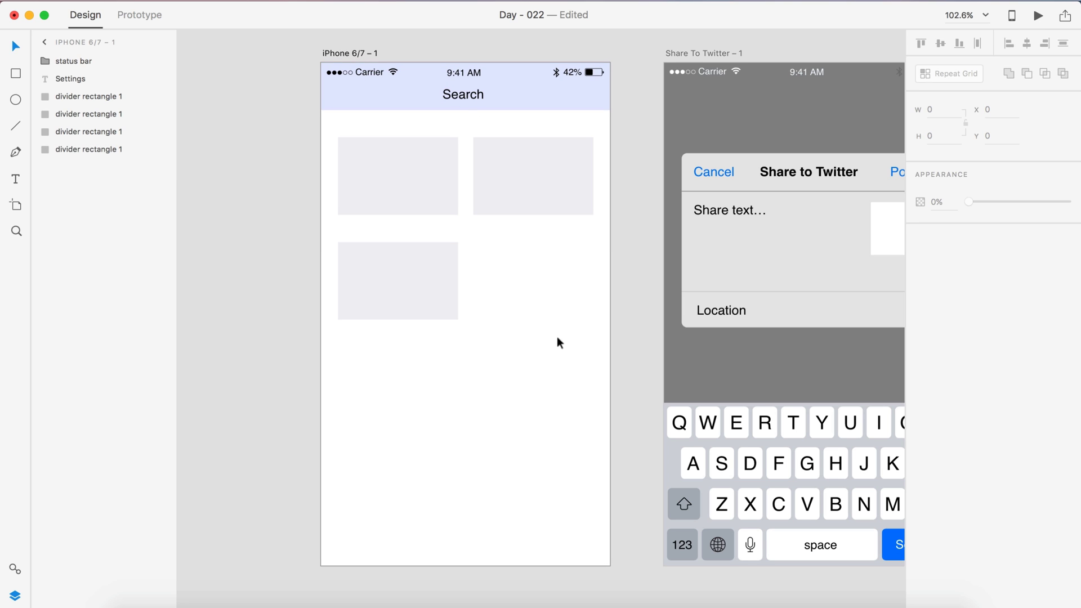
Move all three cards up together so the top row sits 20 below the header, at Y 83.
left_click_drag(557, 341, 393, 146)
scroll(393, 147, "up", 5)
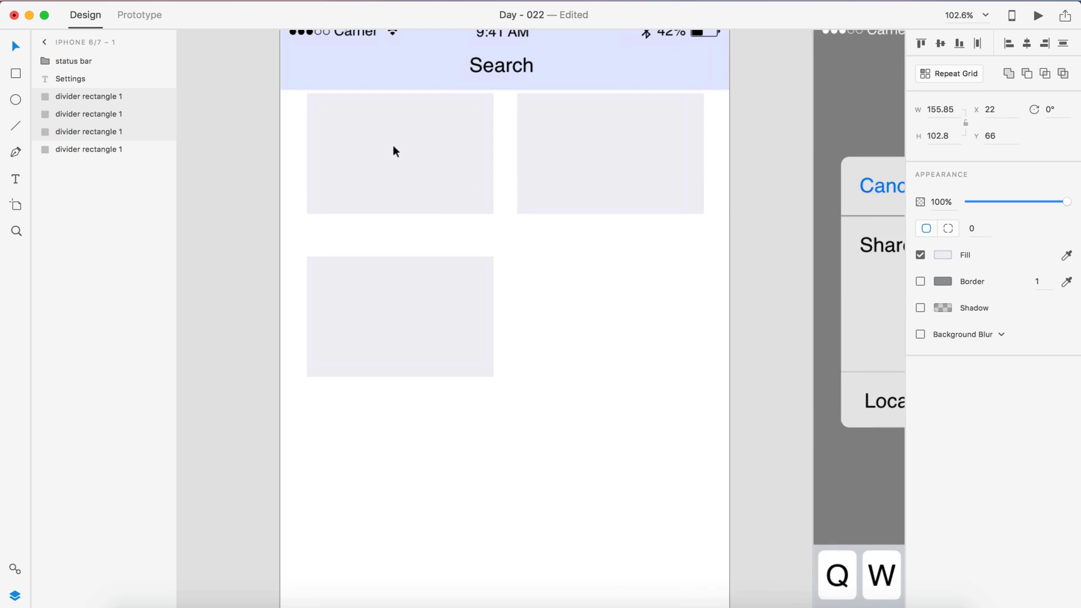
scroll(393, 147, "up", 1)
key("Up")
key("Up")
key("Up")
key("shift+Down")
key("shift+Down")
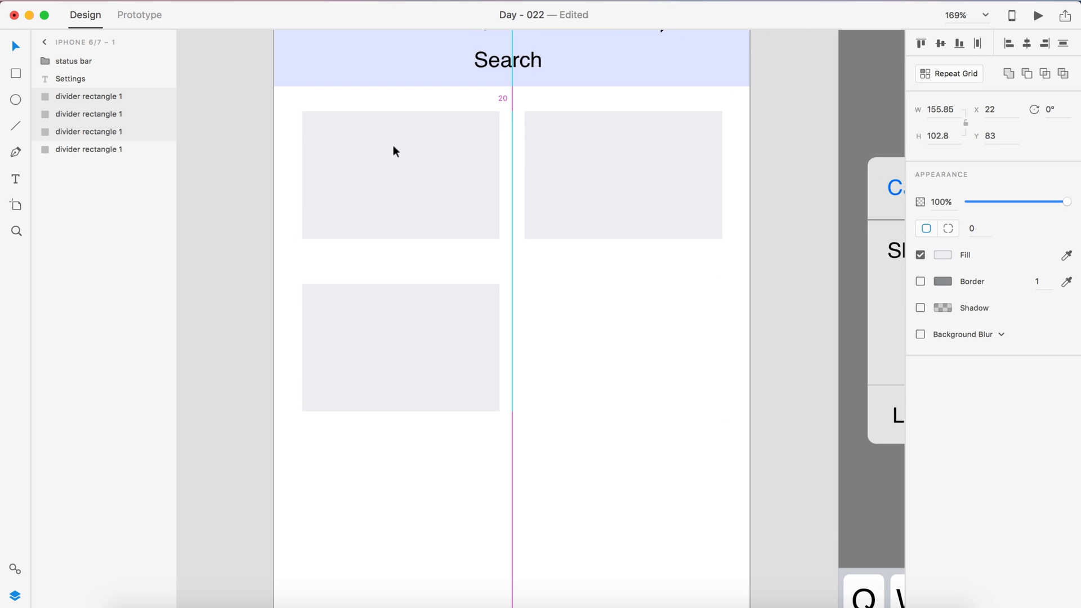
Move the lower card up closer to the card above it, to Y 203.
left_click(556, 433)
scroll(555, 435, "down", 5)
left_click_drag(483, 387, 481, 368)
key("Down")
key("Down")
key("Down")
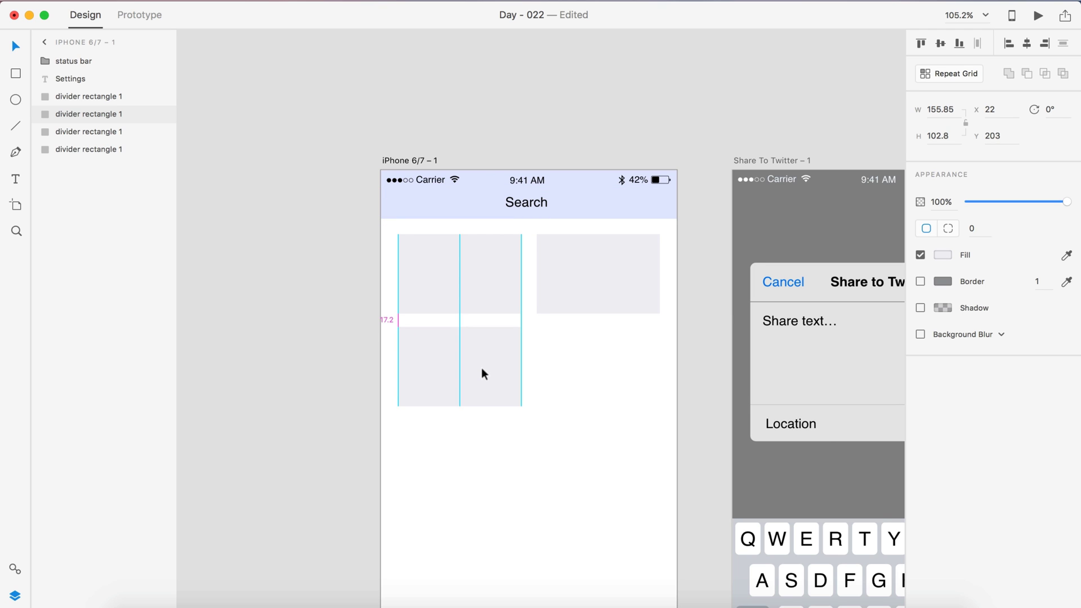
Move the lower card down 3 and widen it to span the full width of the two cards above.
key("Down")
key("Down")
key("Down")
scroll(481, 367, "down", 3)
left_click_drag(582, 251, 672, 246)
left_click(605, 340)
scroll(605, 340, "up", 5)
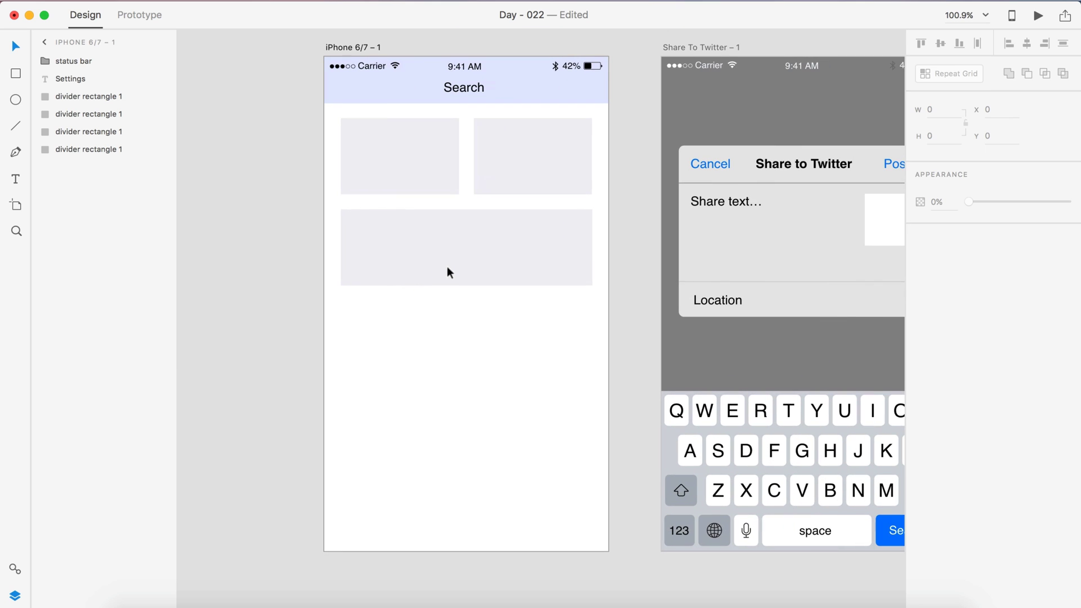
scroll(505, 271, "down", 3)
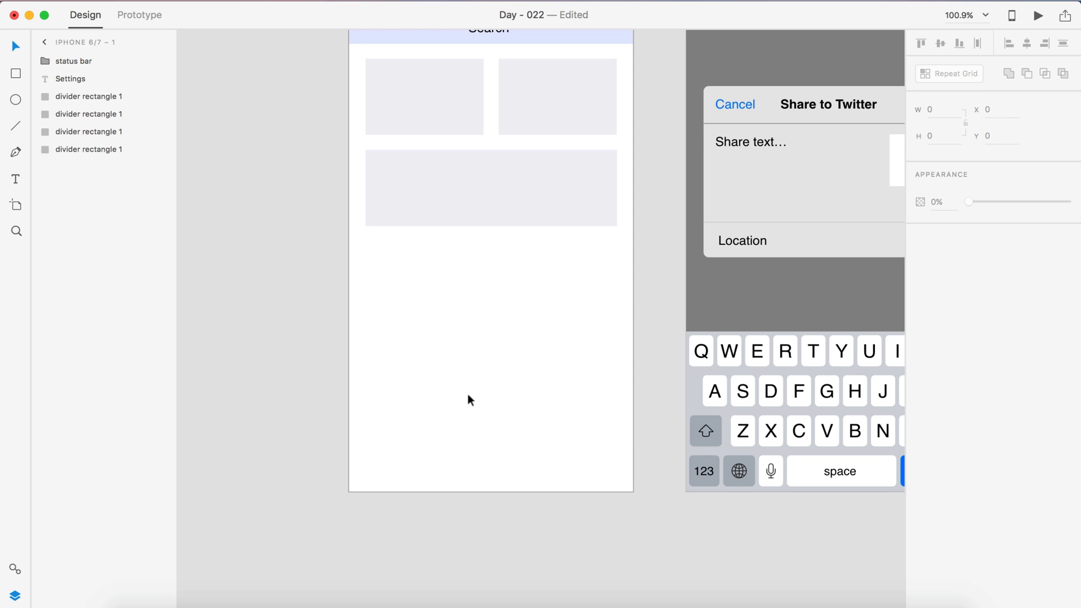
Copy the keyboard from the Share To Twitter artboard into the iPhone 6/7 – 1 artboard and delete the Share To Twitter artboard.
scroll(565, 422, "down", 5)
left_click(683, 425)
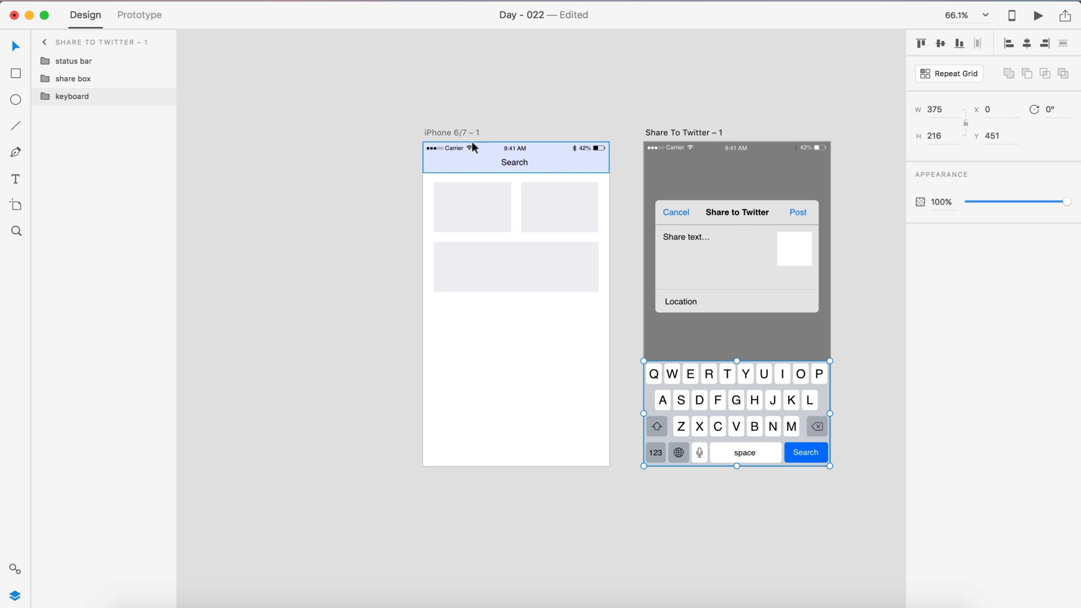
left_click(458, 134)
key("super+v")
scroll(545, 356, "up", 5)
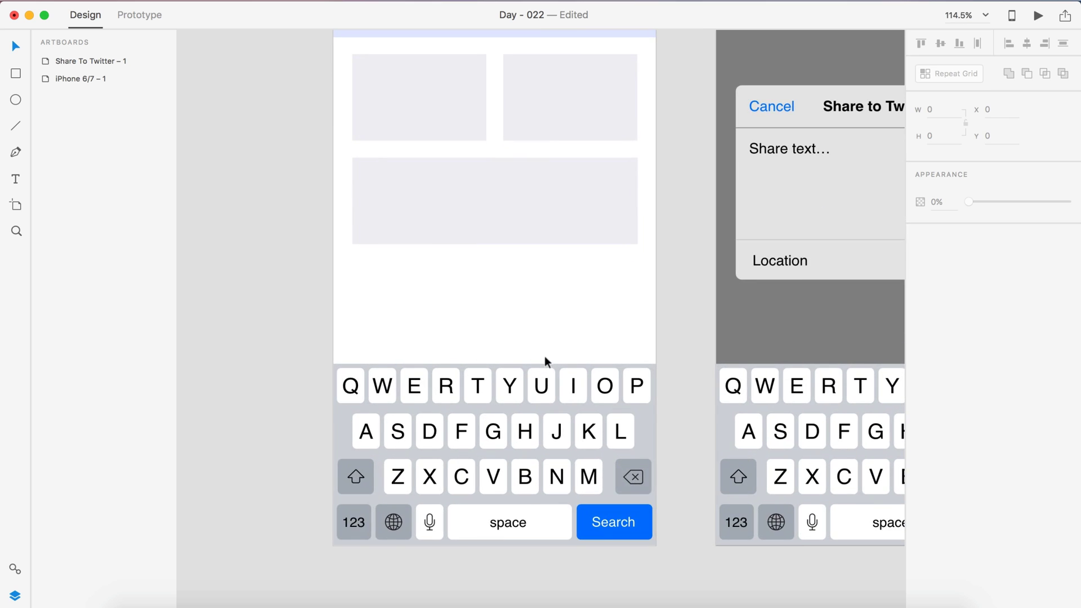
scroll(356, 380, "down", 6)
scroll(468, 229, "up", 3)
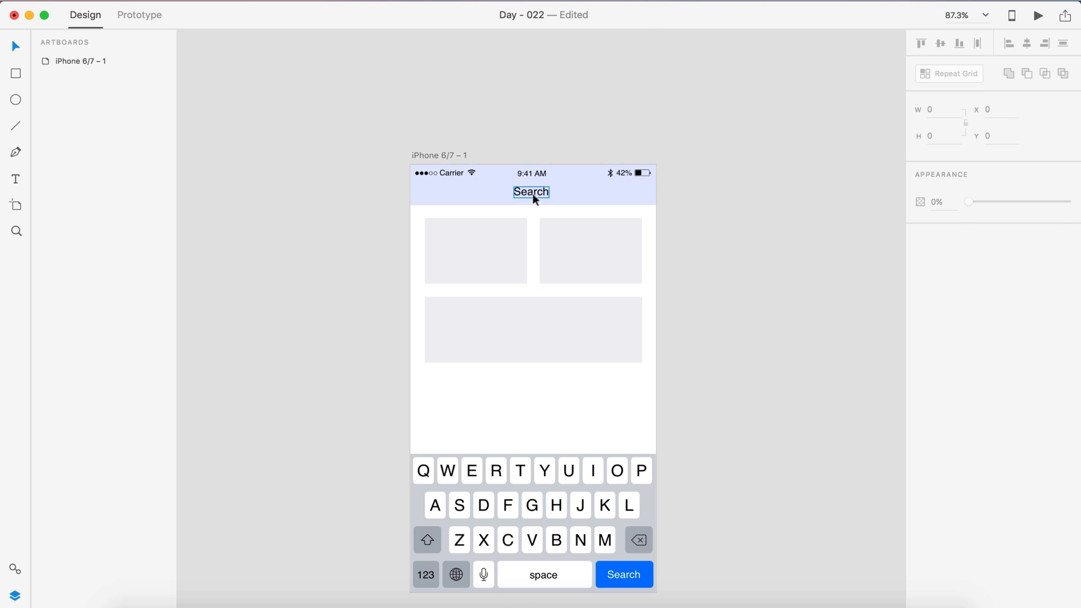
Set the Search title's fill to white #FFFFFF and save that colour as a swatch.
left_click(533, 194)
left_click(944, 369)
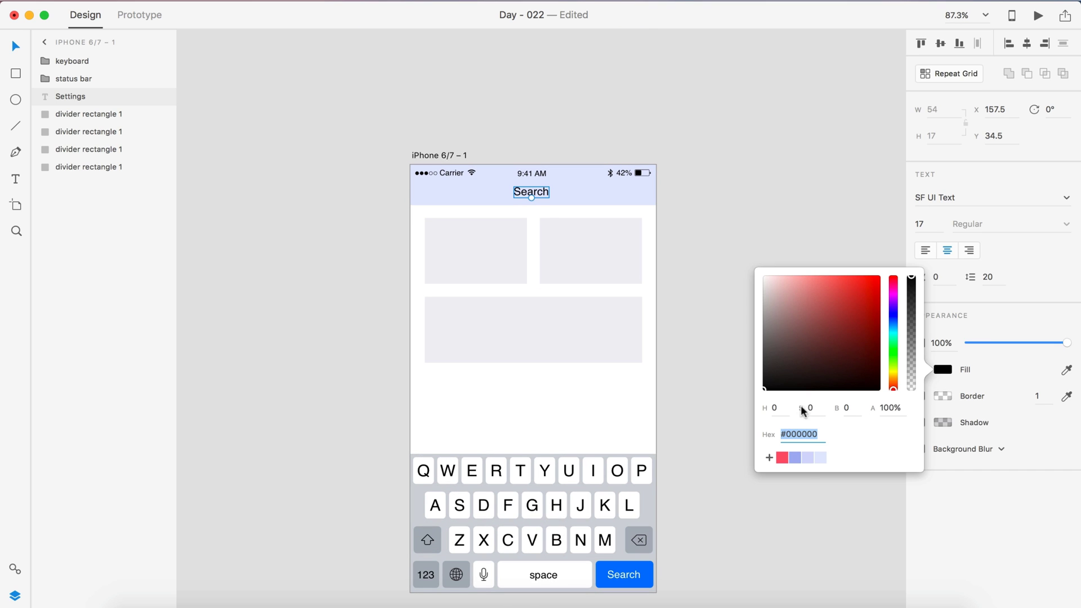
left_click_drag(849, 328, 718, 226)
left_click(769, 458)
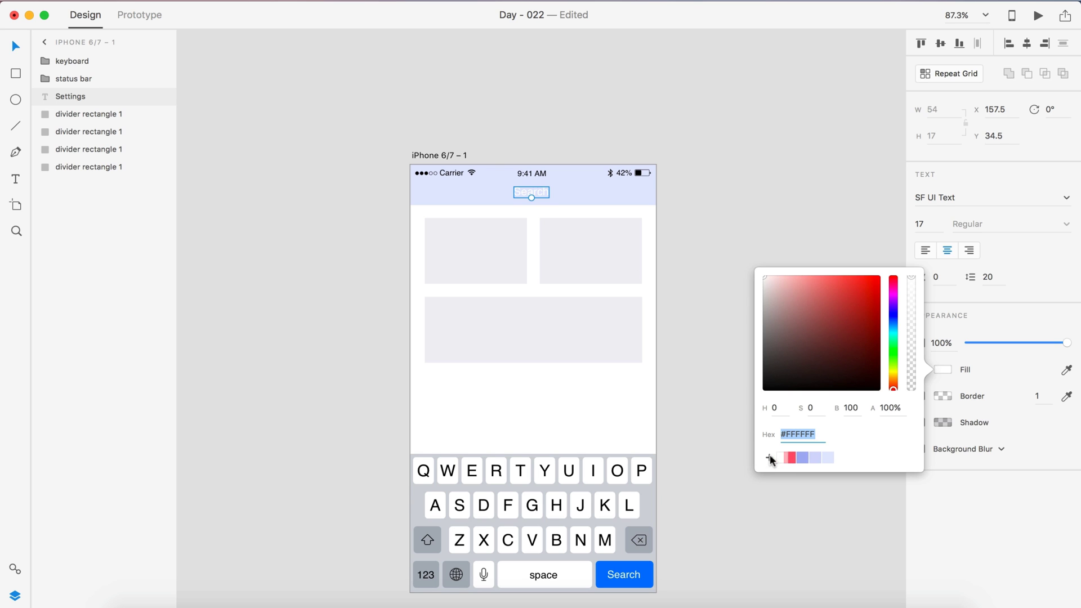
Fill the header rectangle behind the Search title with the saved red #FB546E.
left_click(601, 199)
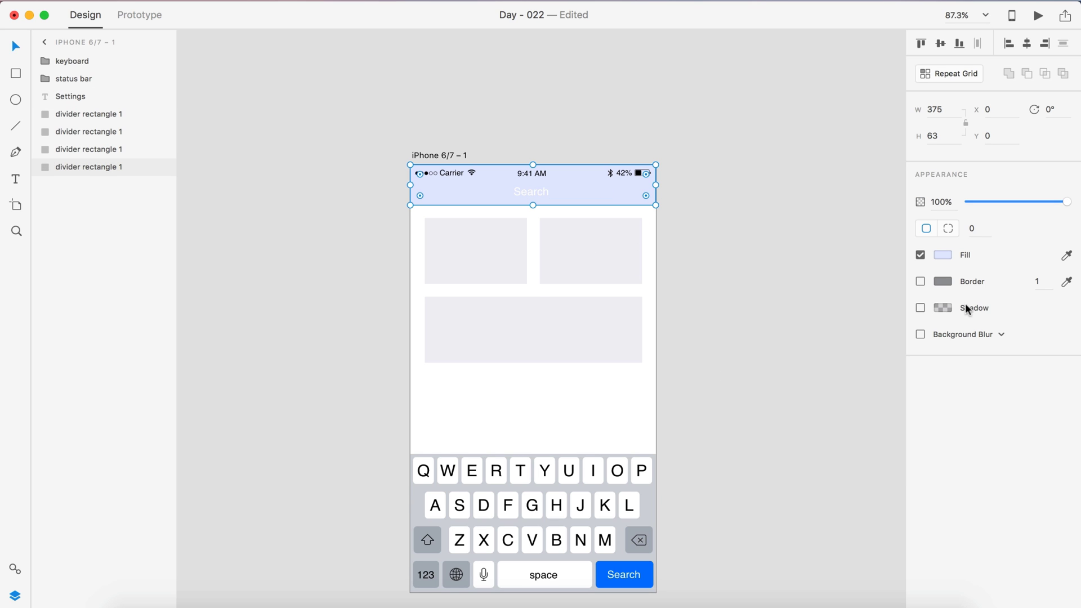
left_click(944, 254)
left_click(794, 351)
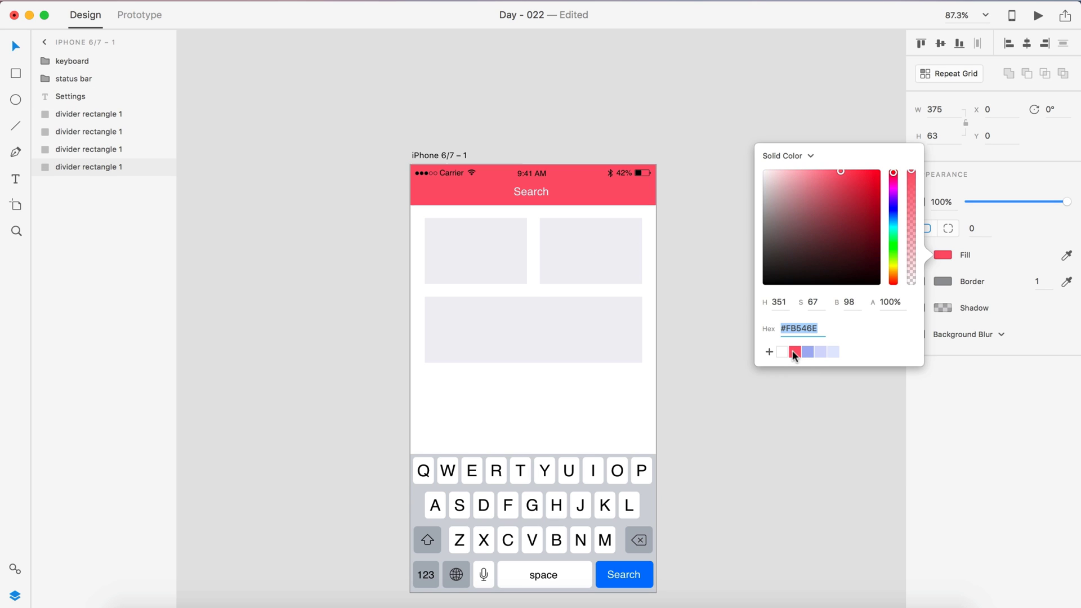
left_click(692, 231)
Delete the black status bar group from the header.
scroll(451, 157, "up", 5)
left_click(467, 148)
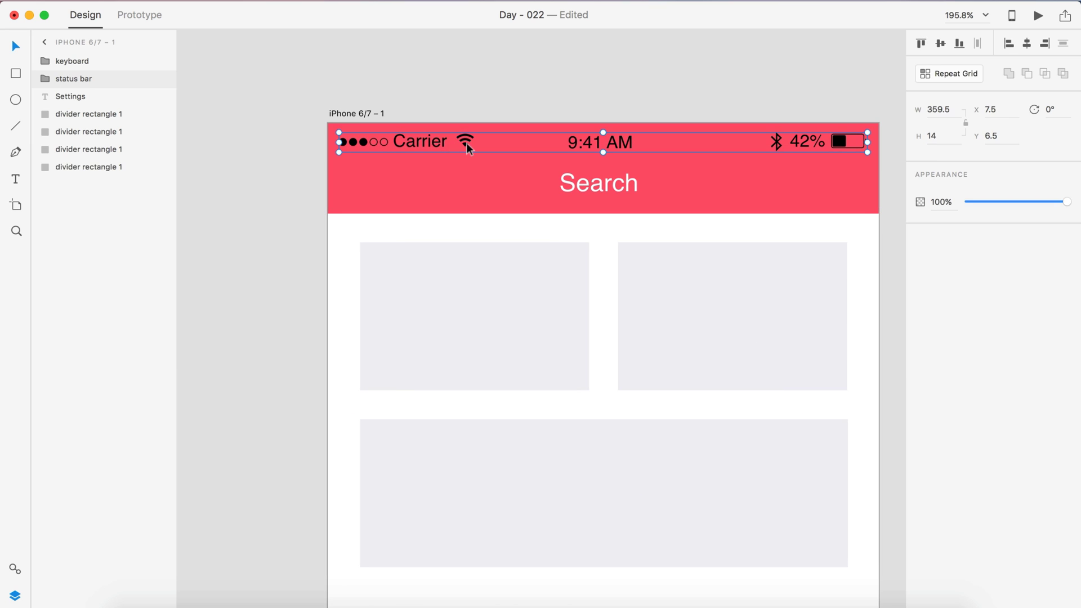
key("Delete")
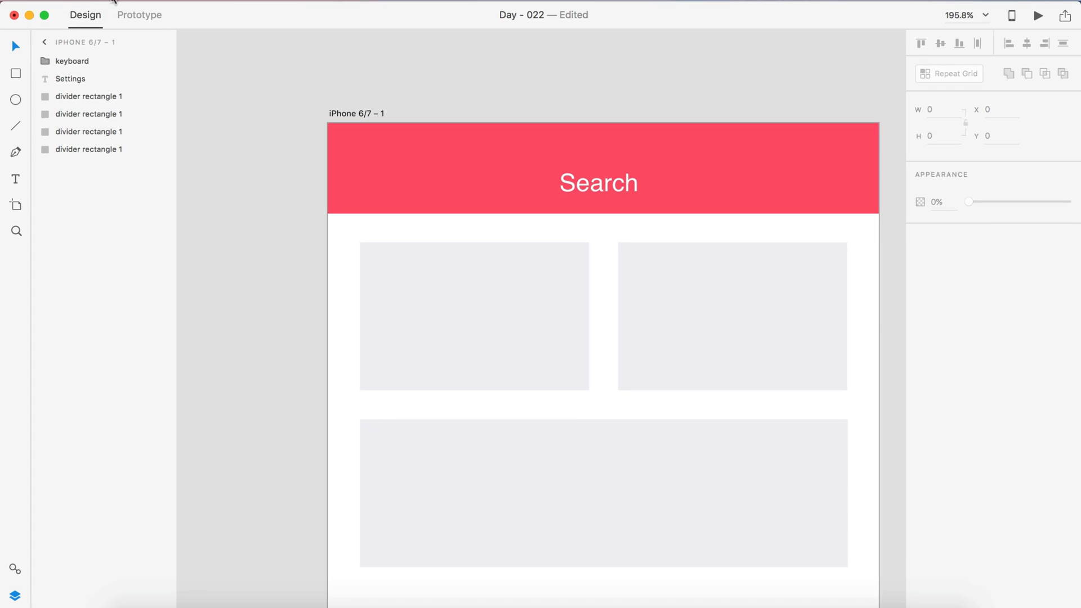
Open the Apple iOS UI kit, copy the white status bar from its Share artboard, and paste it into the Search screen's header.
left_click(113, 1)
mouse_move(130, 52)
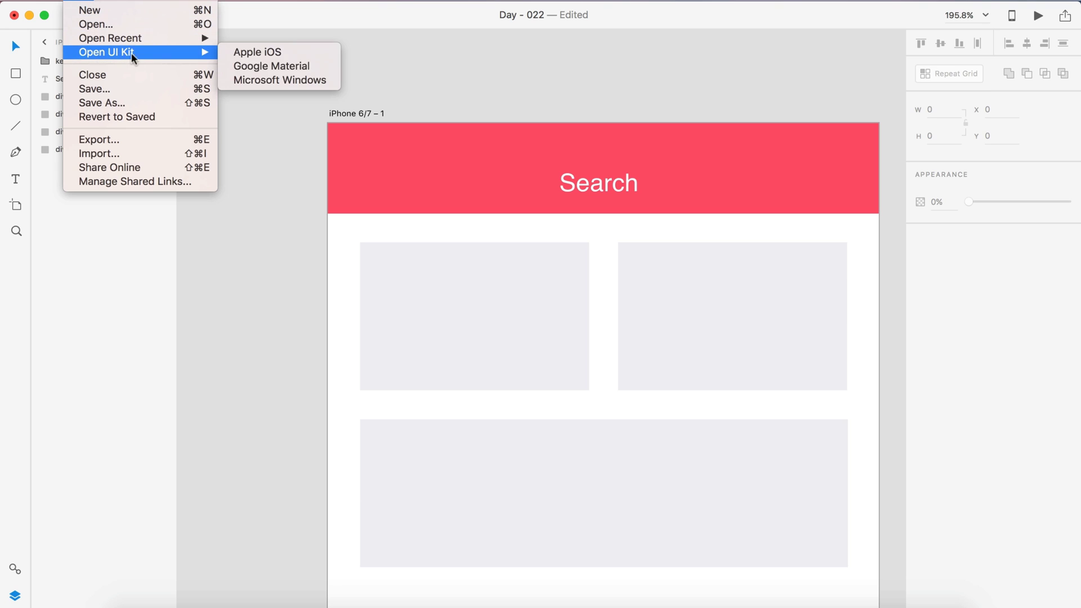
left_click(268, 52)
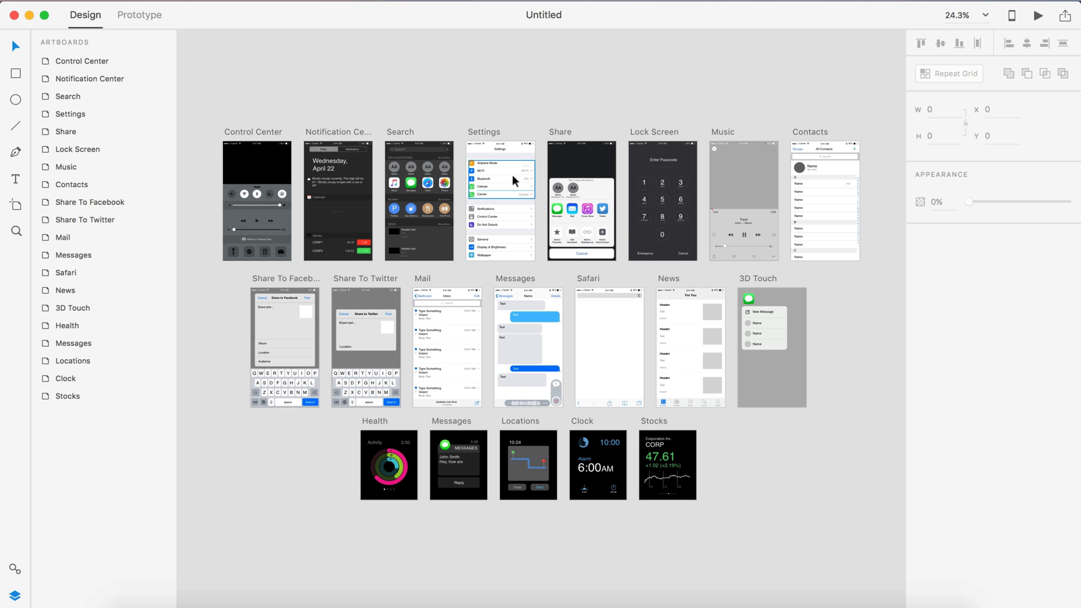
scroll(516, 172, "up", 3)
left_click(642, 97)
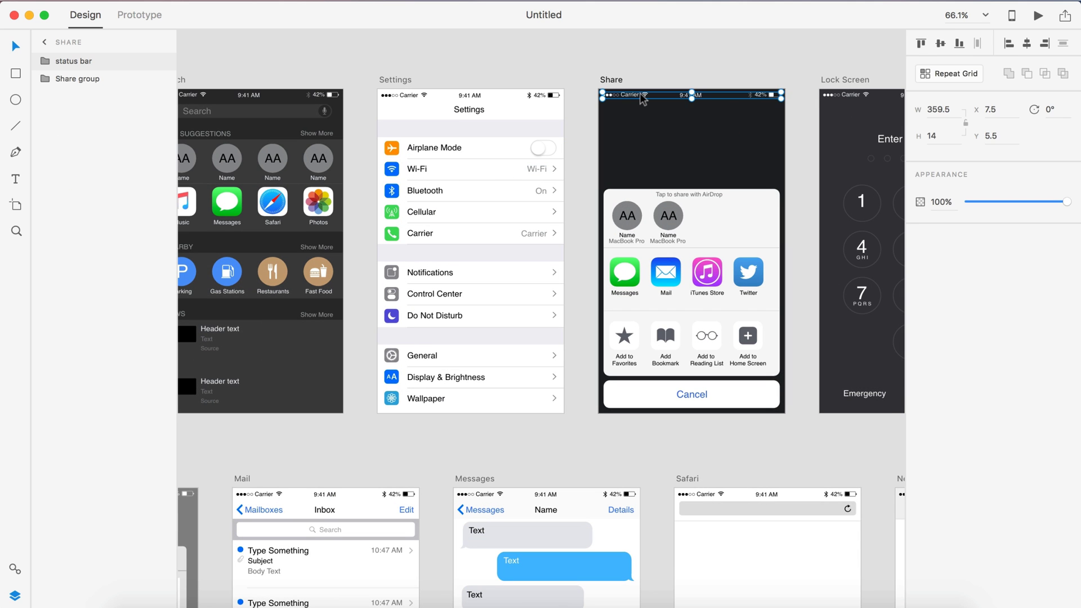
left_click(15, 14)
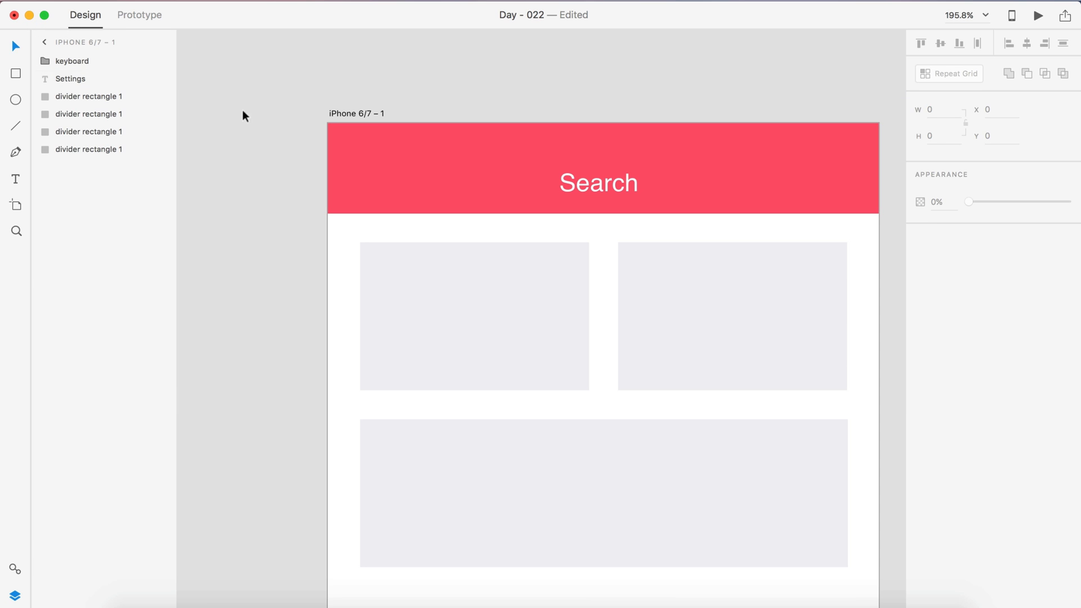
key("super+v")
scroll(434, 107, "right", 3)
scroll(628, 121, "up", 5)
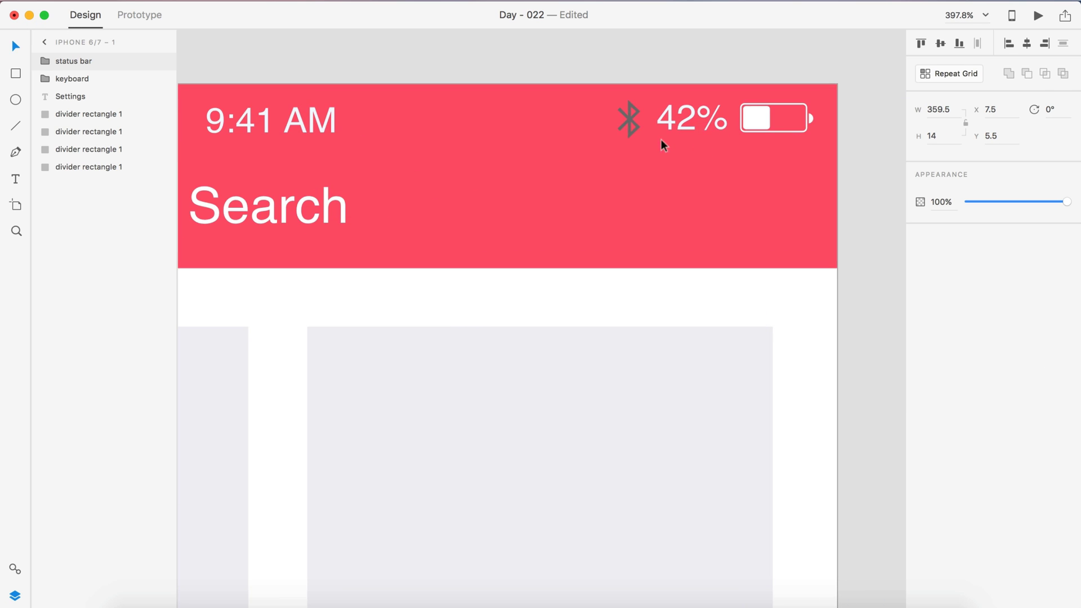
Set the fill of the status bar's Bluetooth icon to white.
double_click(632, 122)
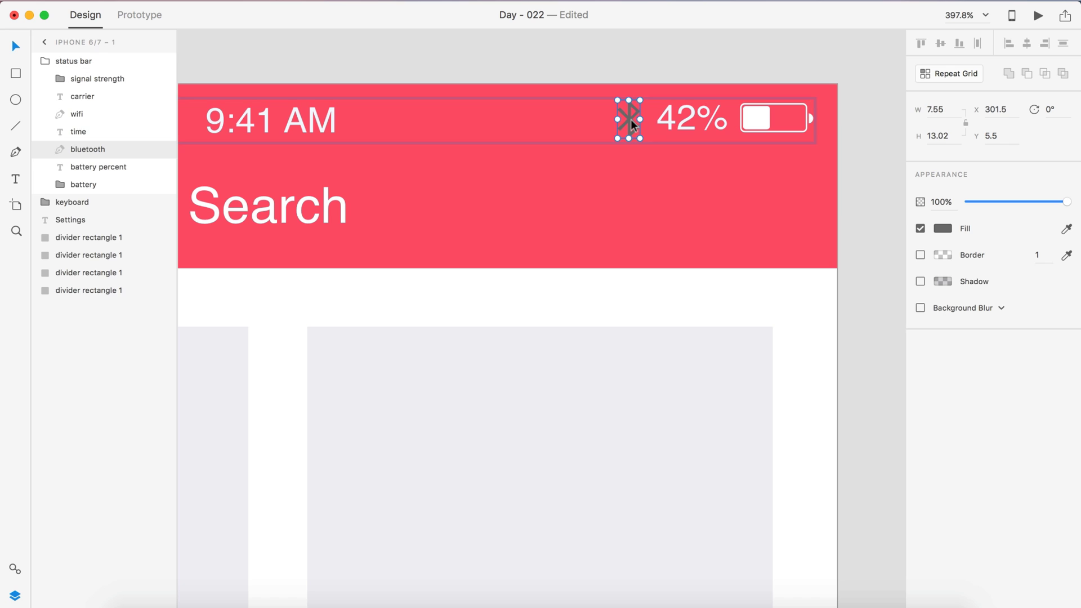
left_click(946, 229)
left_click_drag(799, 166, 695, 93)
left_click(752, 31)
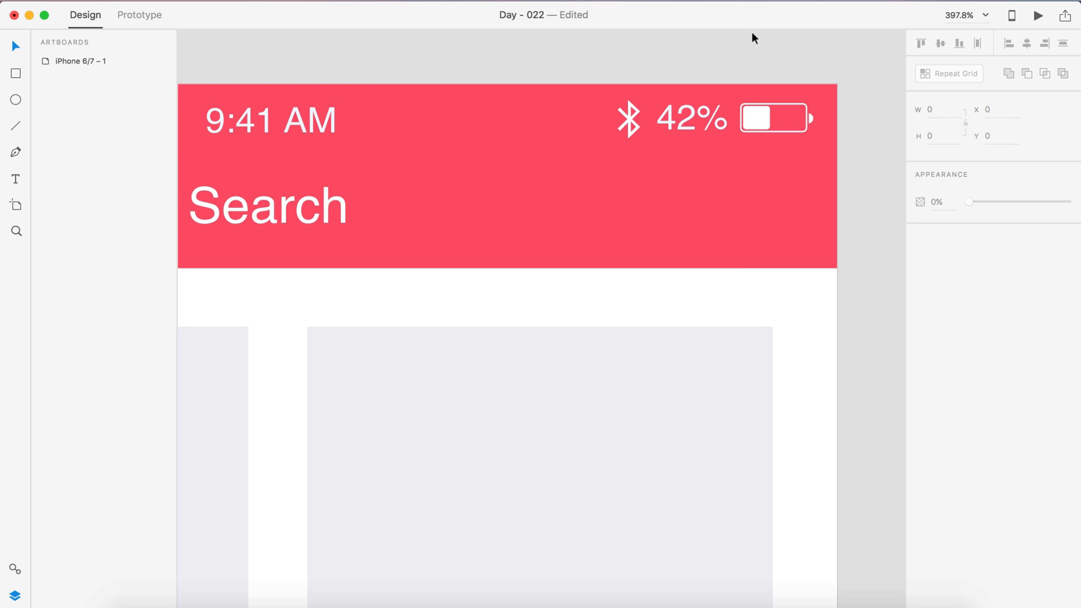
Import the arrow-left icon and place it in the header beside the Search title at X 20, Y 37.
scroll(752, 31, "down", 8)
scroll(752, 31, "down", 3)
scroll(752, 32, "down", 5)
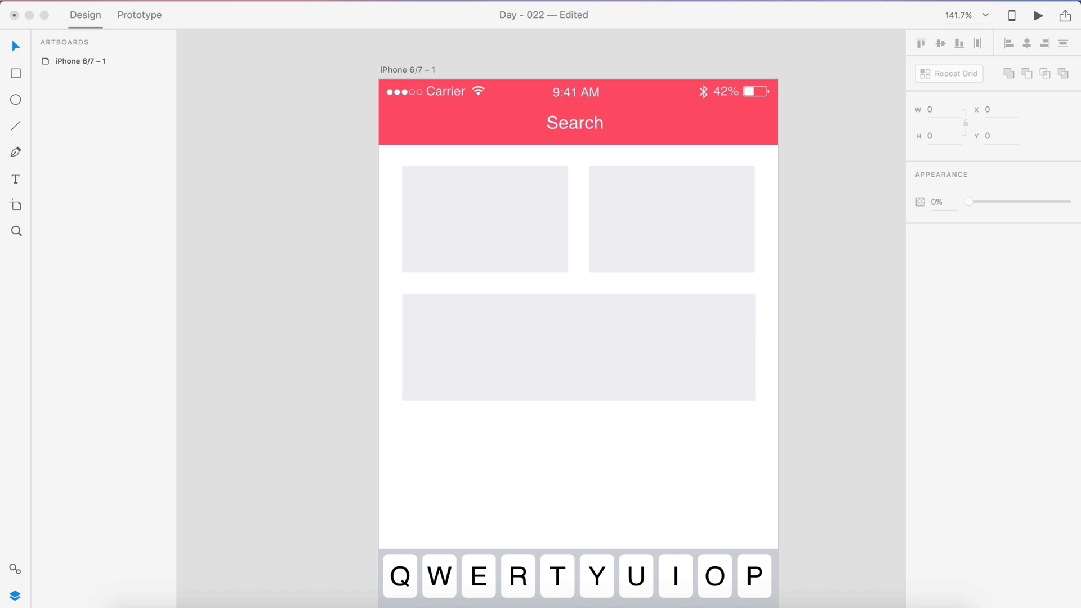
left_click_drag(1070, 394, 305, 119)
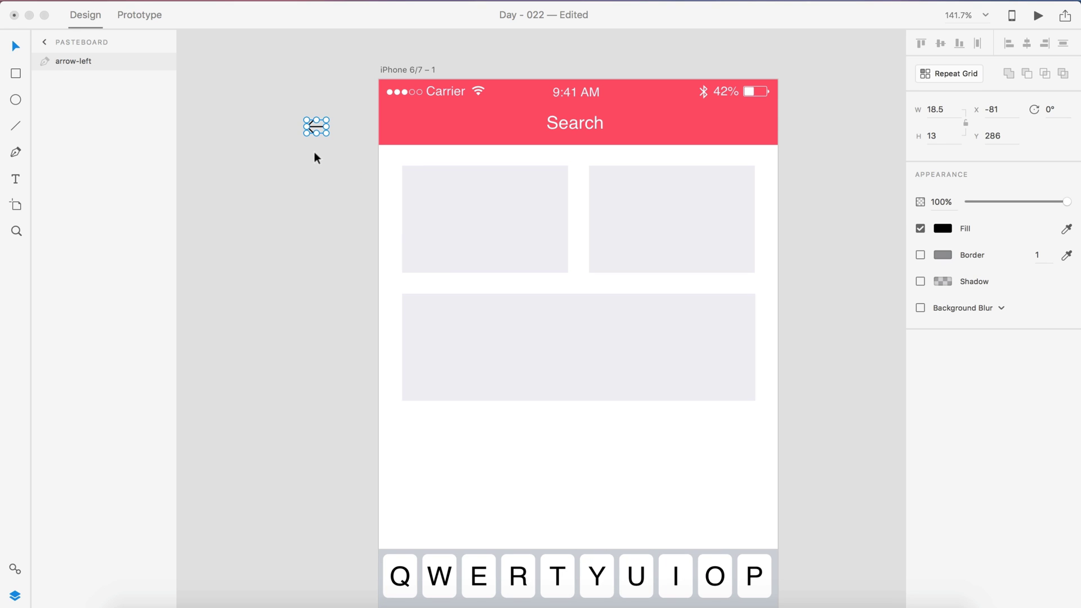
scroll(314, 135, "up", 1)
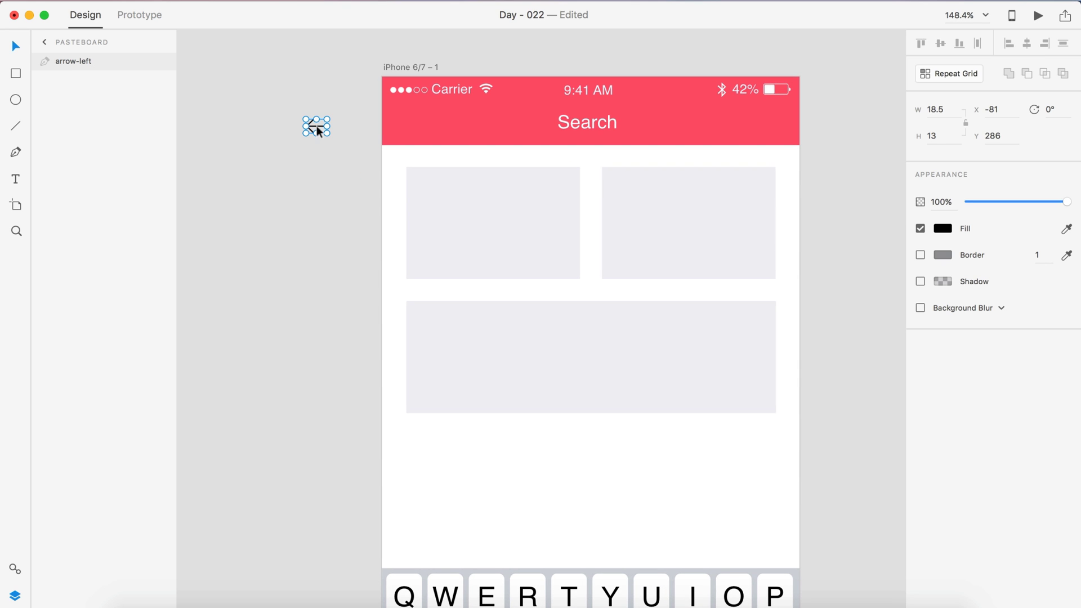
left_click_drag(316, 126, 458, 122)
scroll(458, 121, "up", 5)
left_click(292, 271)
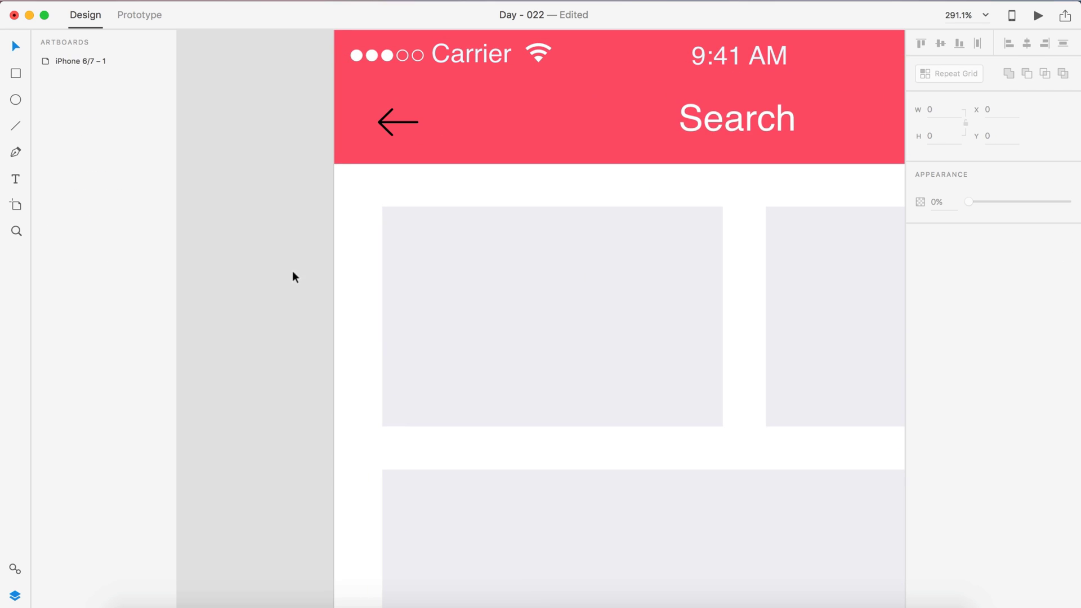
Set the back arrow's fill to the saved white swatch.
left_click(397, 121)
left_click(943, 228)
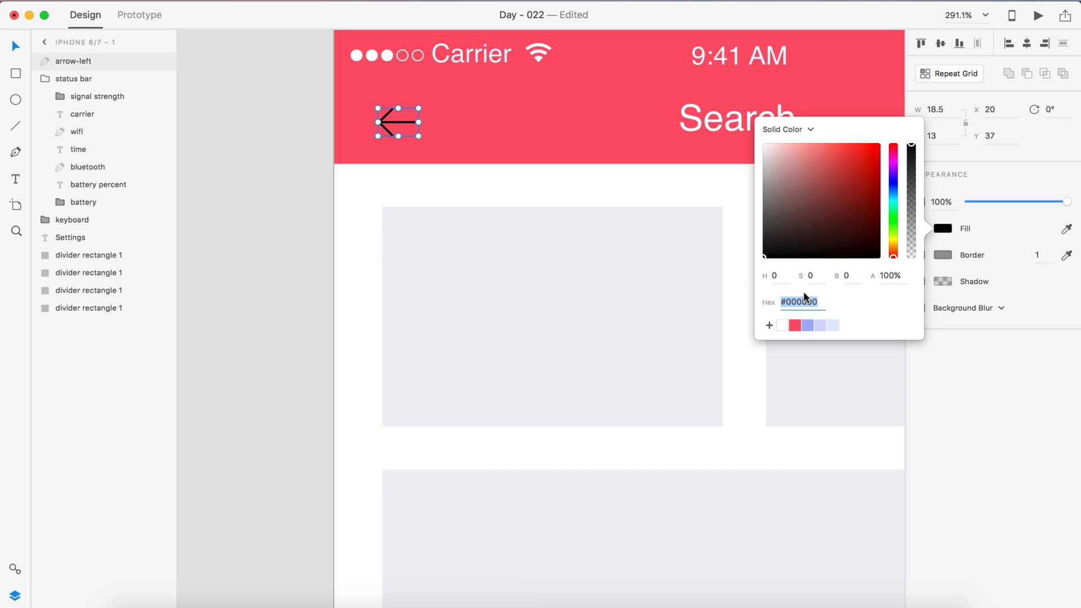
left_click(786, 322)
left_click(117, 169)
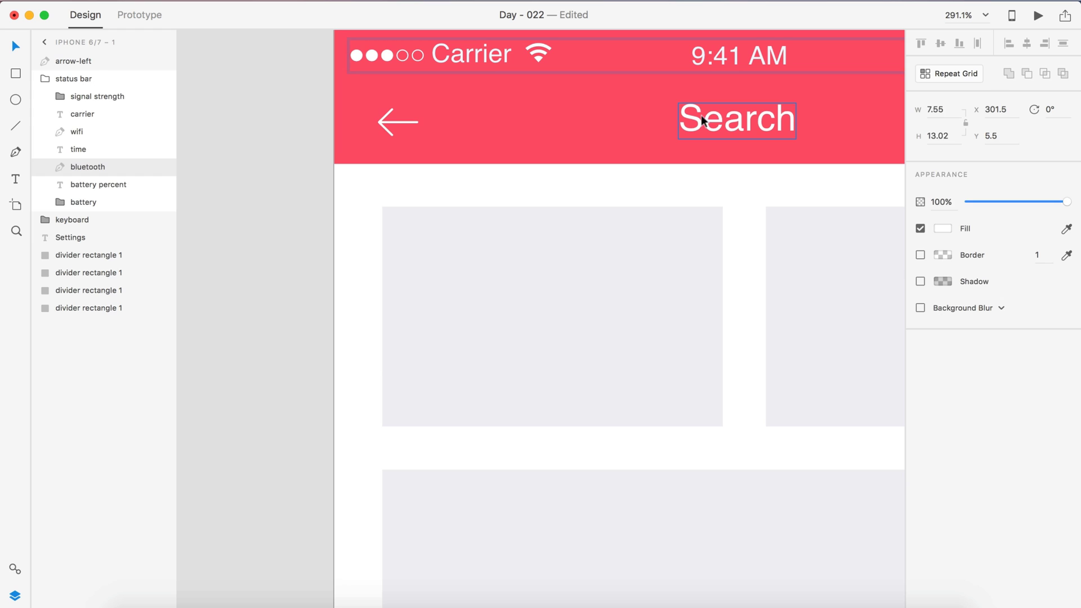
Try to align the Search title and the back arrow on their vertical middles.
left_click(739, 121)
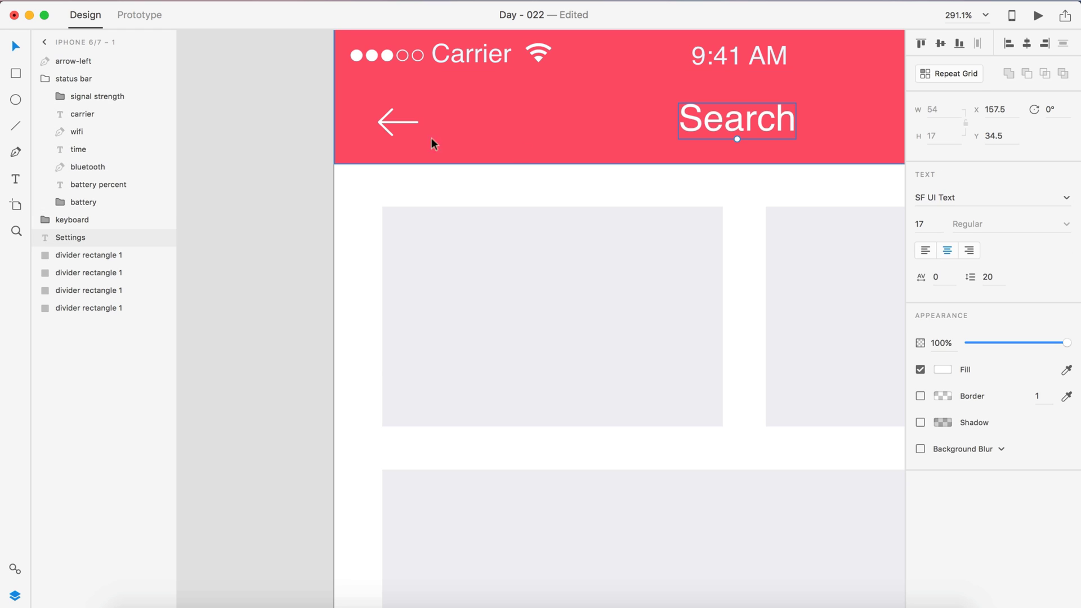
left_click(384, 126, "shift")
left_click(941, 44)
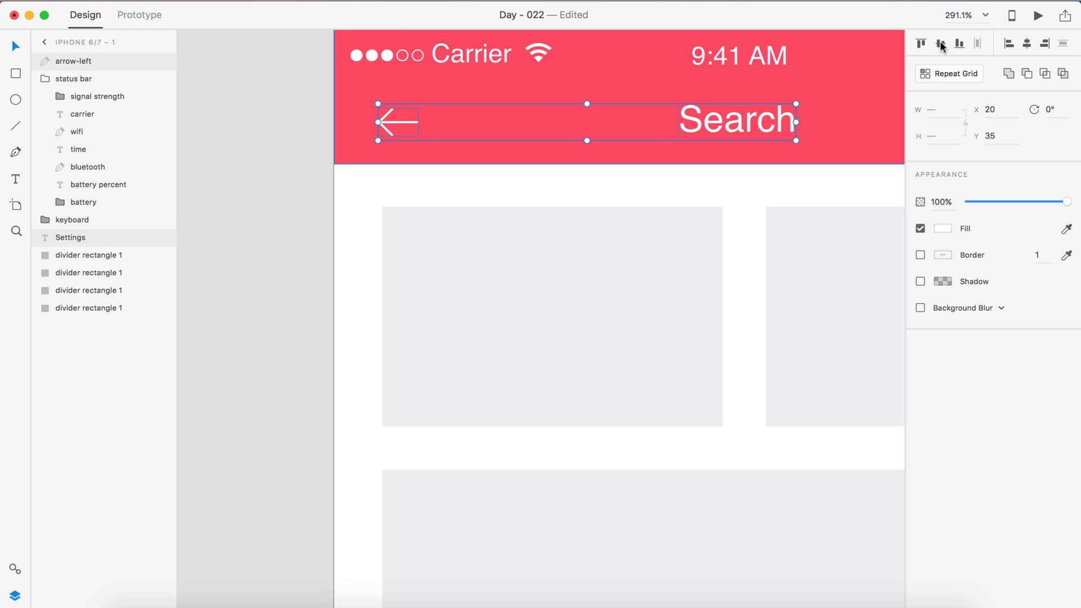
key("super+z")
left_click(322, 176)
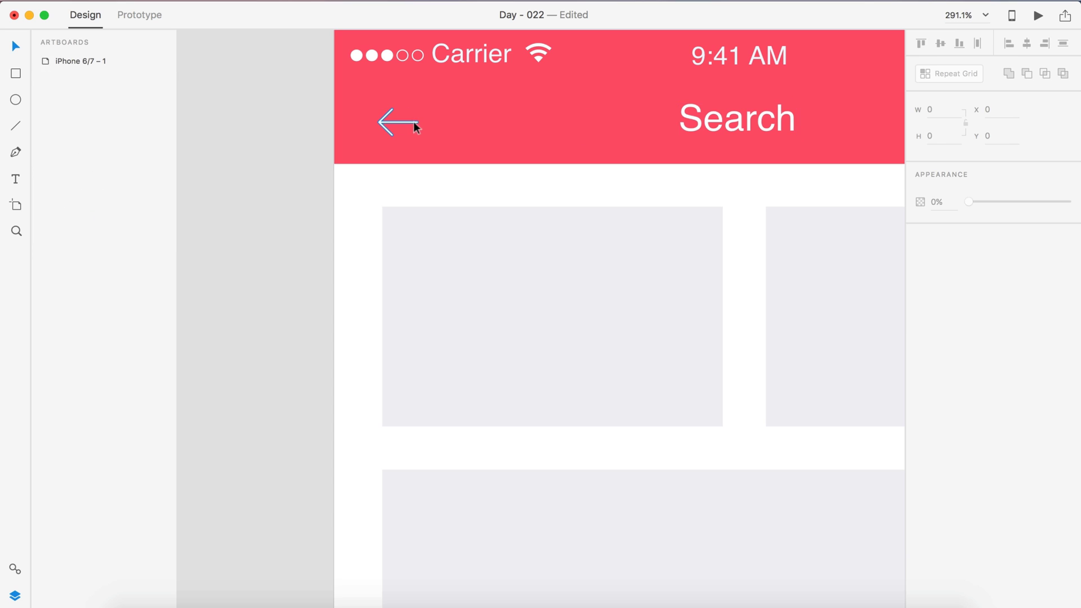
Move the back arrow to the artboard's left edge and offset it 20 inward, to X 20.
left_click_drag(414, 120, 413, 120)
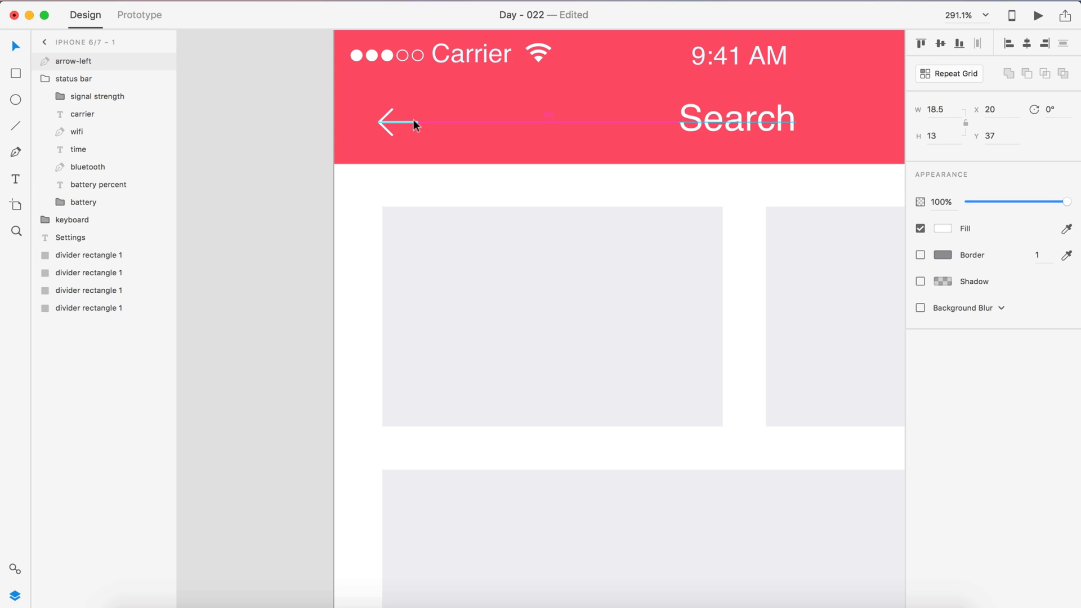
key("Left")
key("Left")
key("Left")
key("Left")
key("Left")
key("Left")
key("shift+Left")
key("Left")
key("Left")
key("Left")
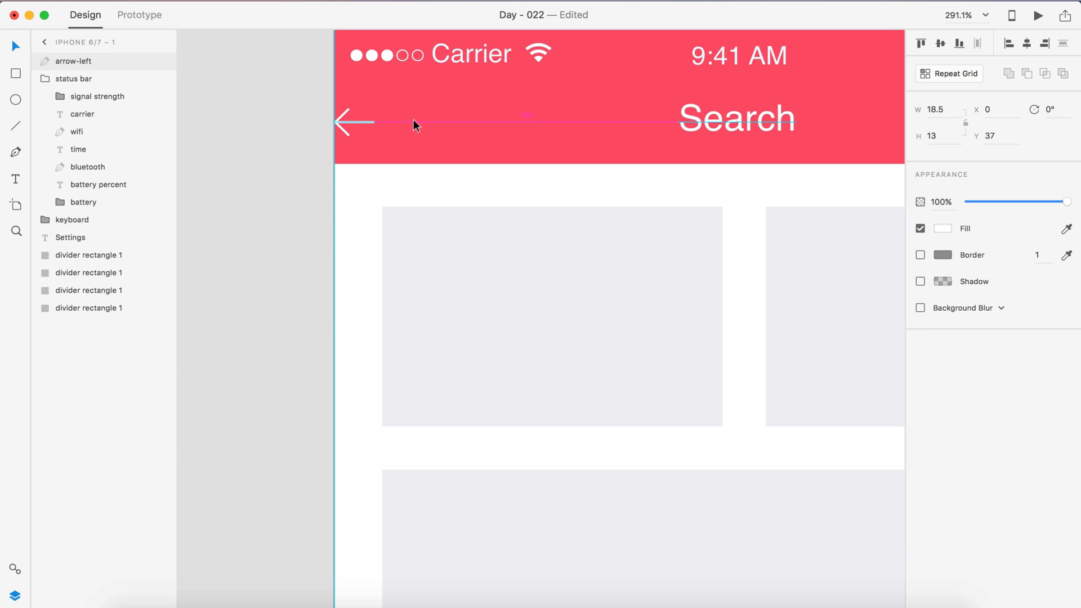
key("Left")
key("shift+Right")
key("shift+Right")
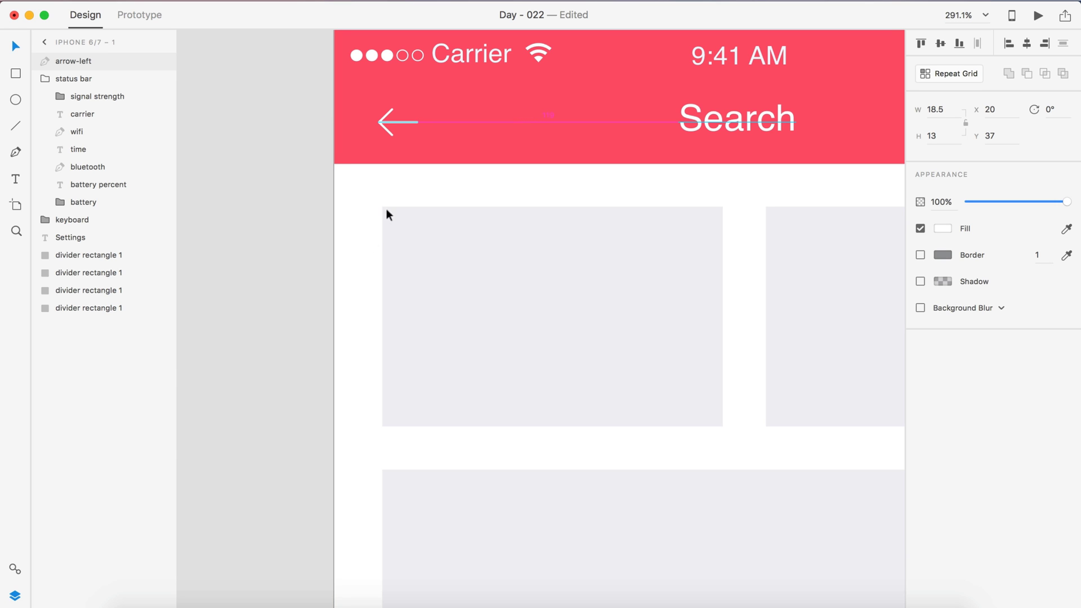
left_click(258, 189)
Import the magnifier icon onto the pasteboard to the right of the artboard, near the header.
key("super+0")
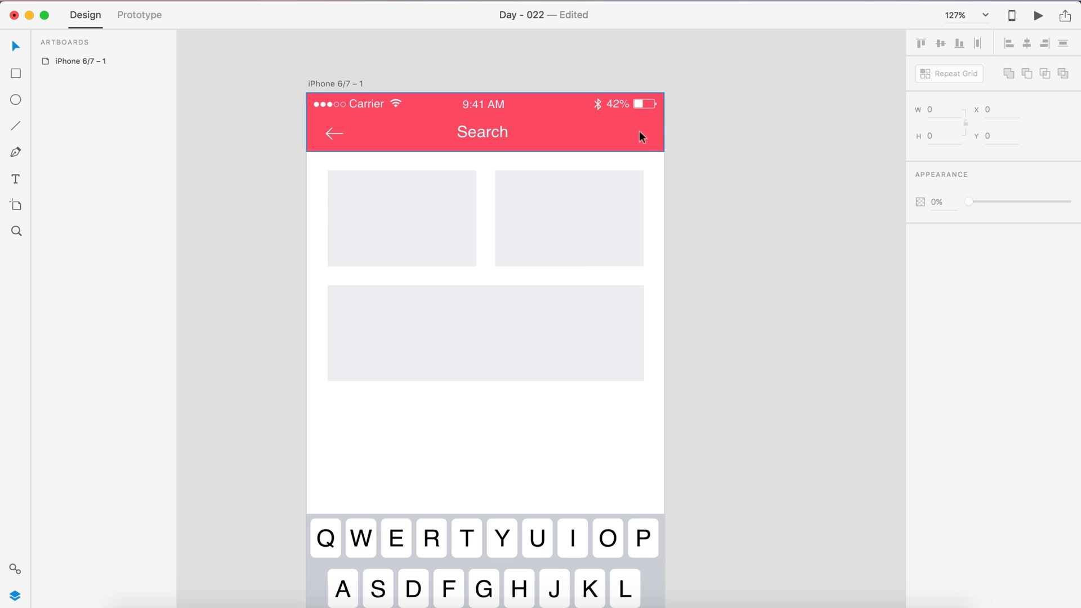
scroll(680, 163, "up", 5)
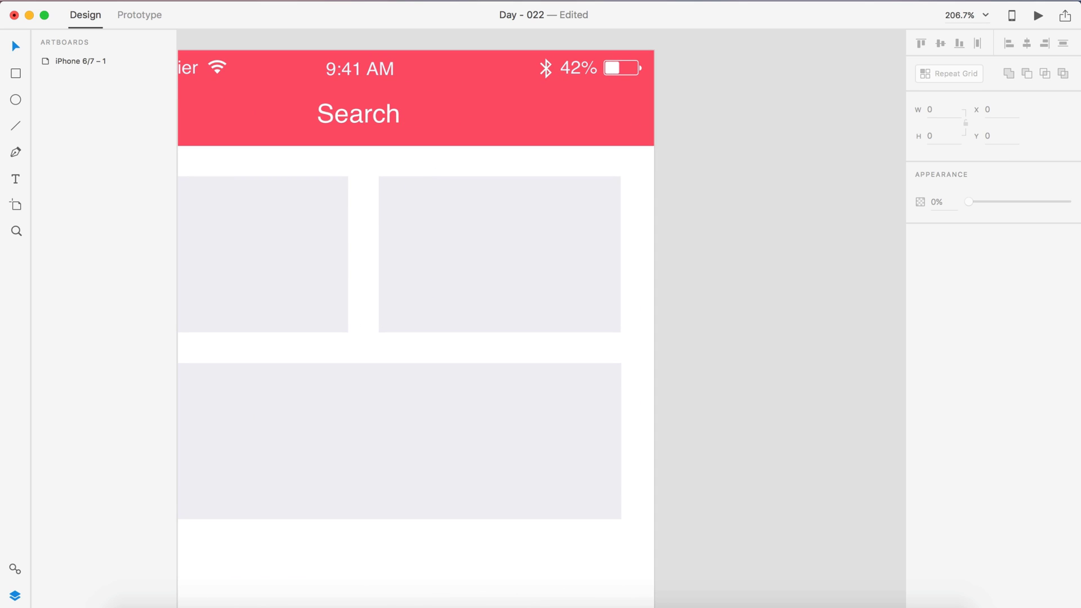
key("super+Tab")
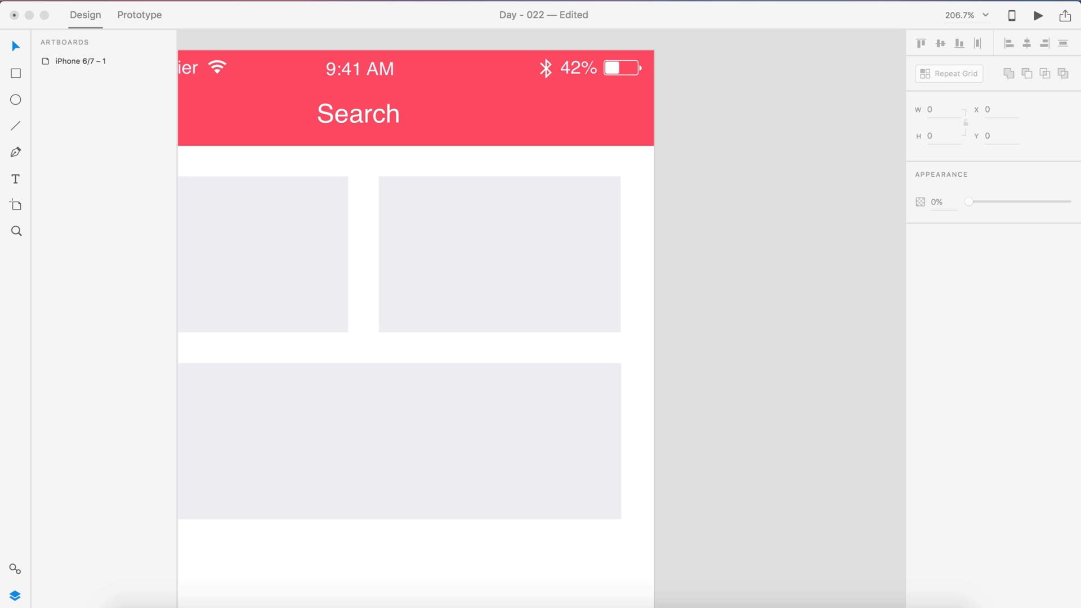
left_click_drag(1073, 374, 714, 152)
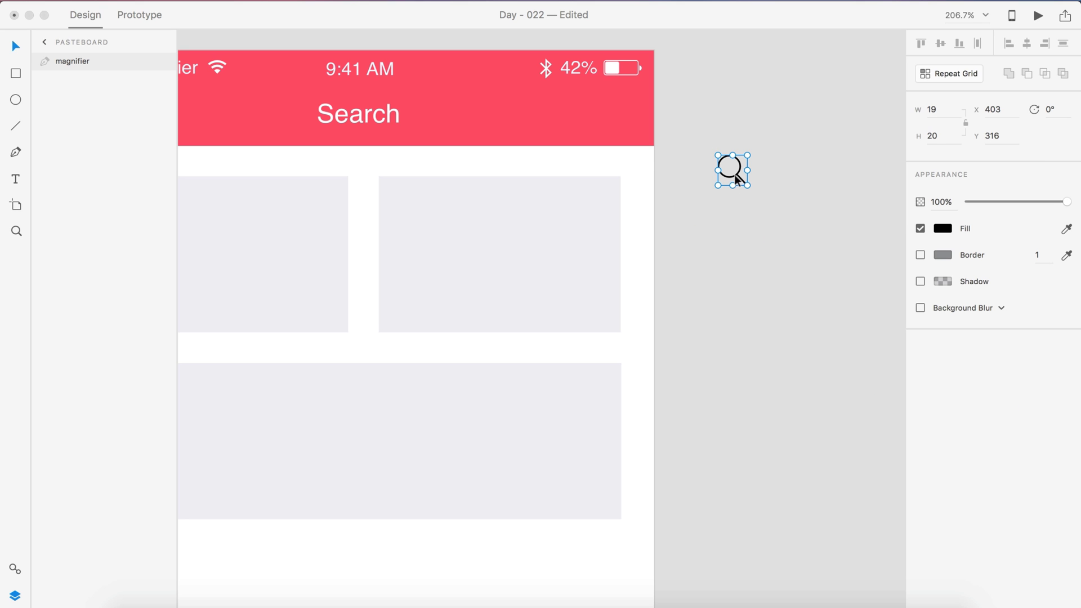
left_click(684, 167)
left_click(768, 210)
scroll(770, 215, "left", 4)
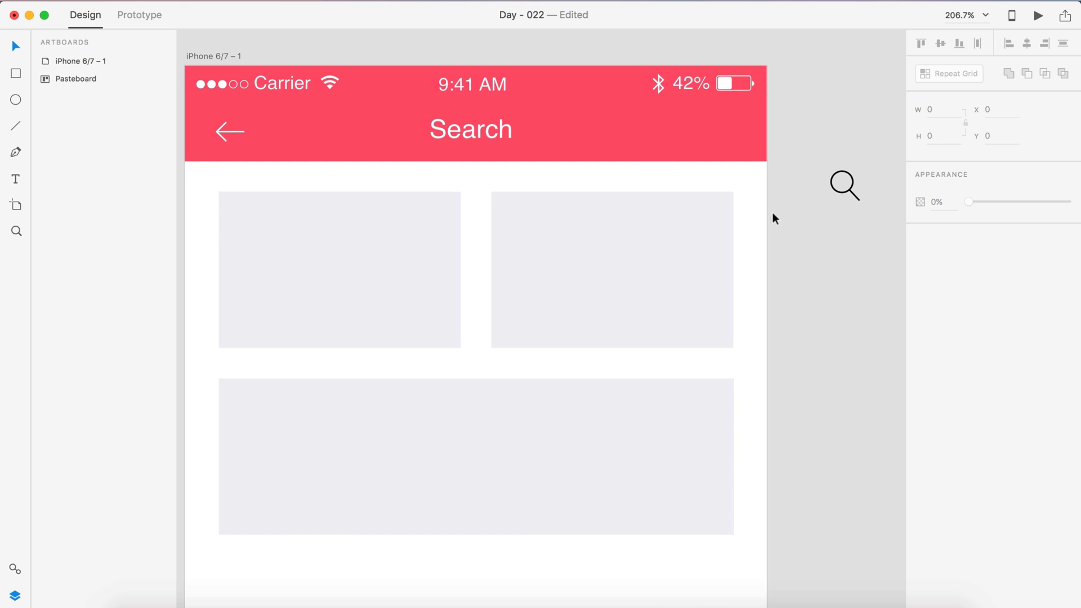
Move the magnifier icon into the header's right end at X 333, Y 33, and set its fill to the saved white swatch.
left_click_drag(850, 188, 720, 135)
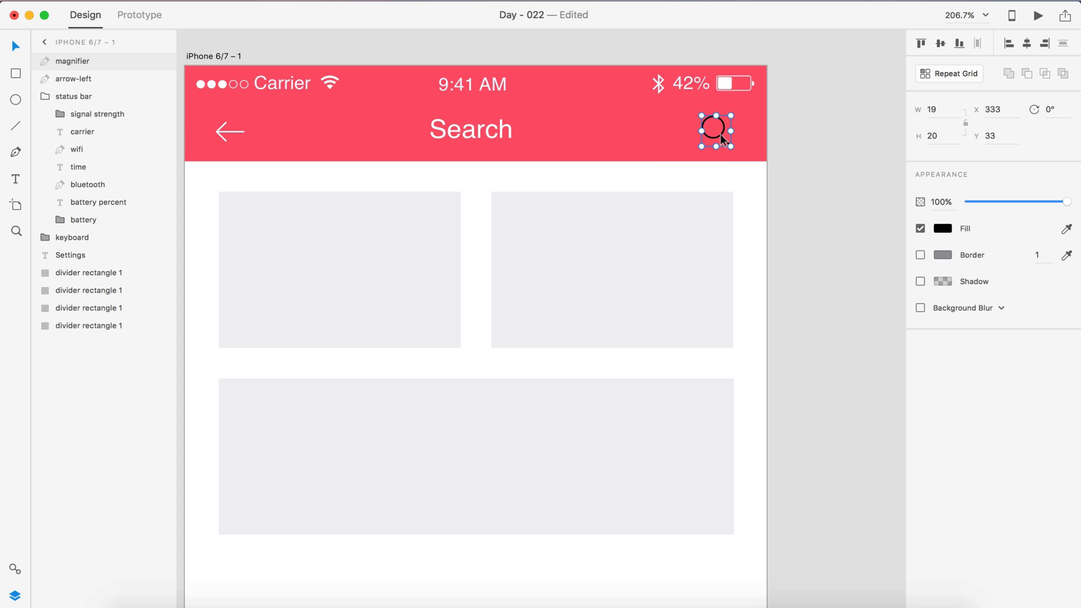
scroll(807, 192, "up", 1)
scroll(806, 191, "up", 5)
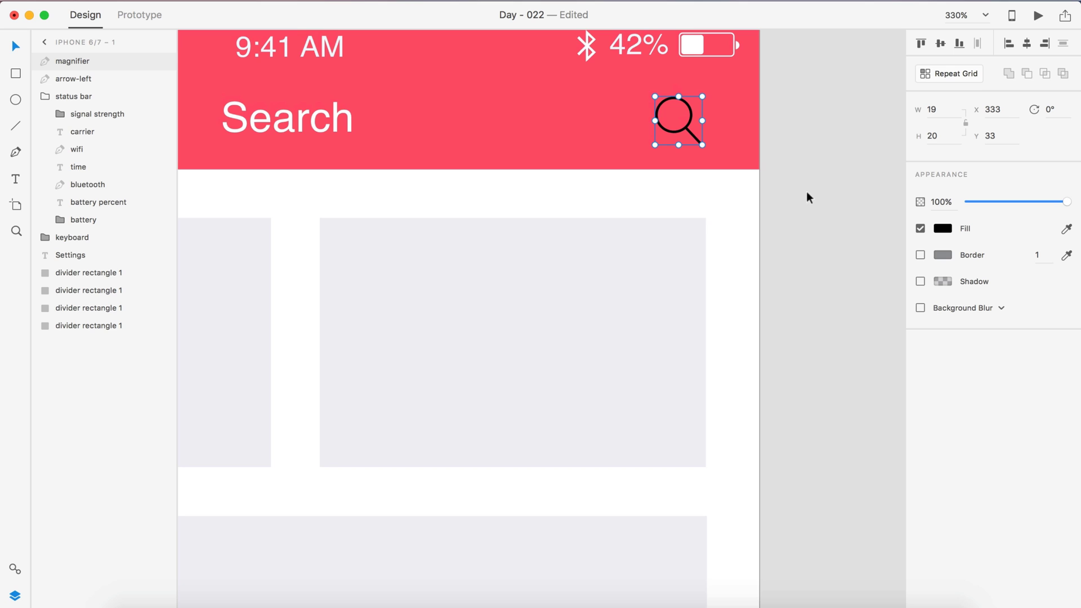
left_click(950, 230)
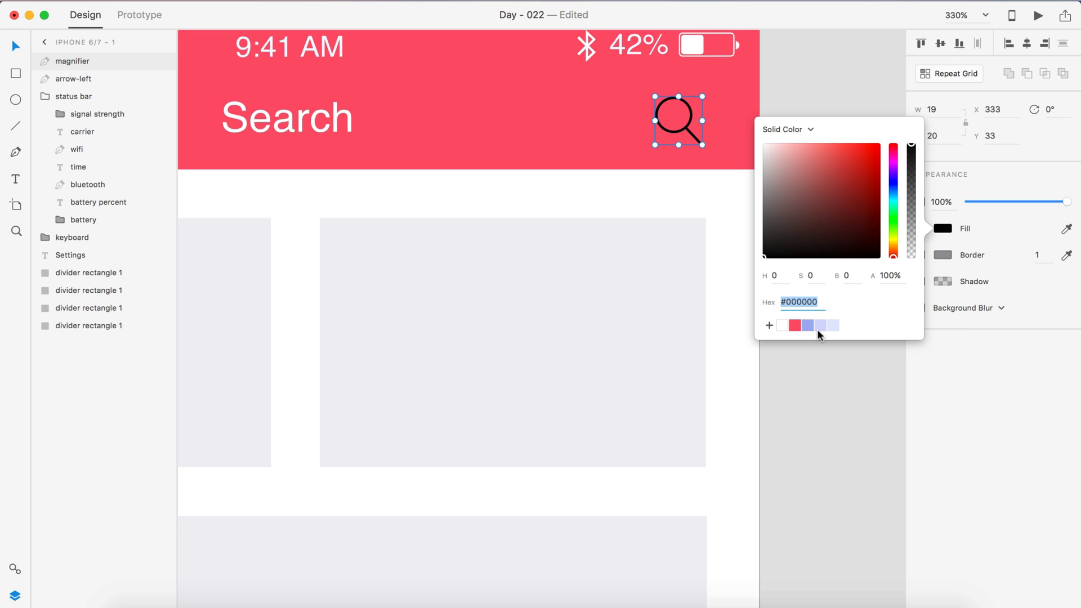
left_click(779, 322)
left_click(817, 94)
scroll(817, 94, "down", 3)
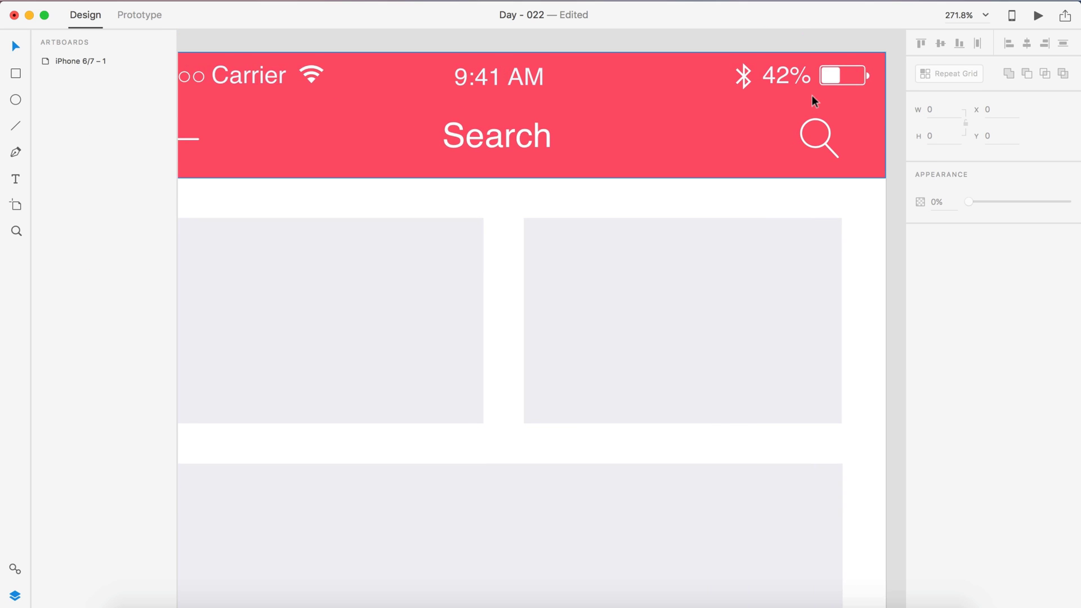
scroll(808, 108, "down", 10)
scroll(790, 225, "right", 3)
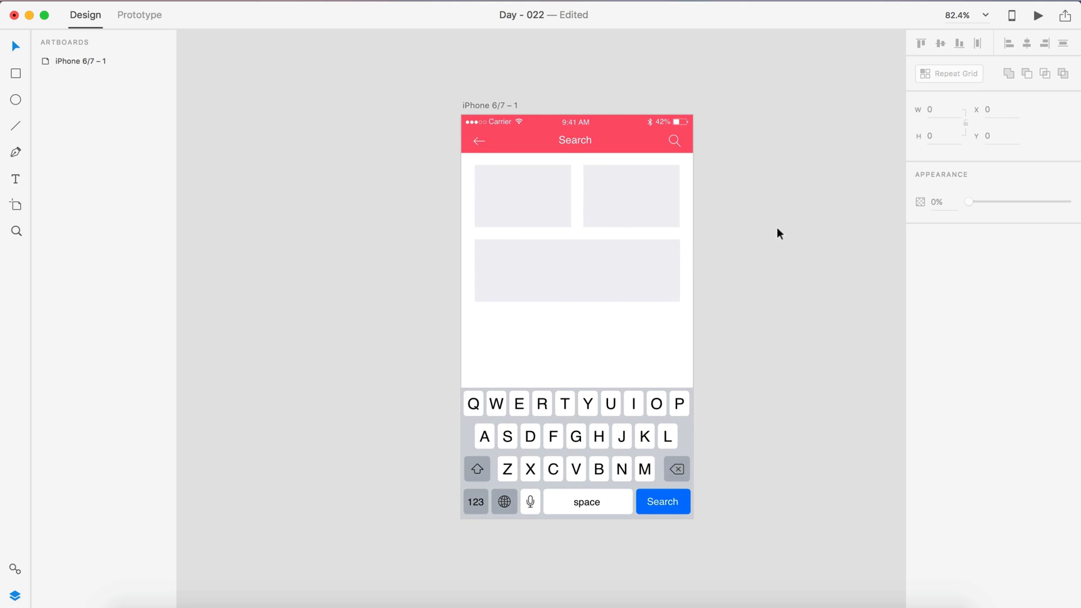
scroll(684, 274, "up", 6)
scroll(684, 274, "left", 2)
scroll(631, 422, "down", 5)
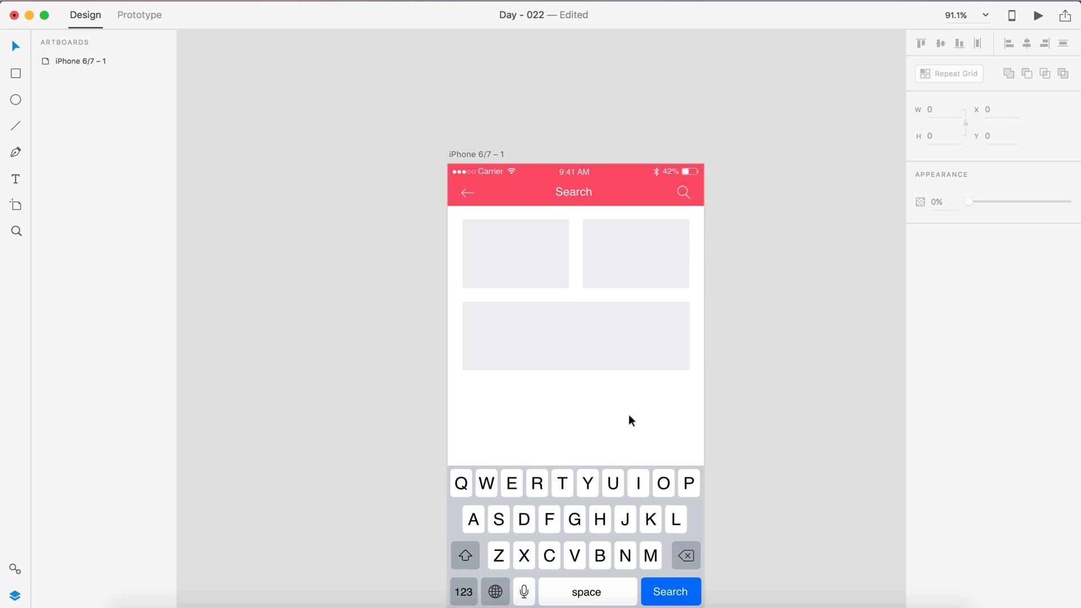
Add a text label reading "Recent" between the header and the first card.
scroll(506, 295, "up", 3)
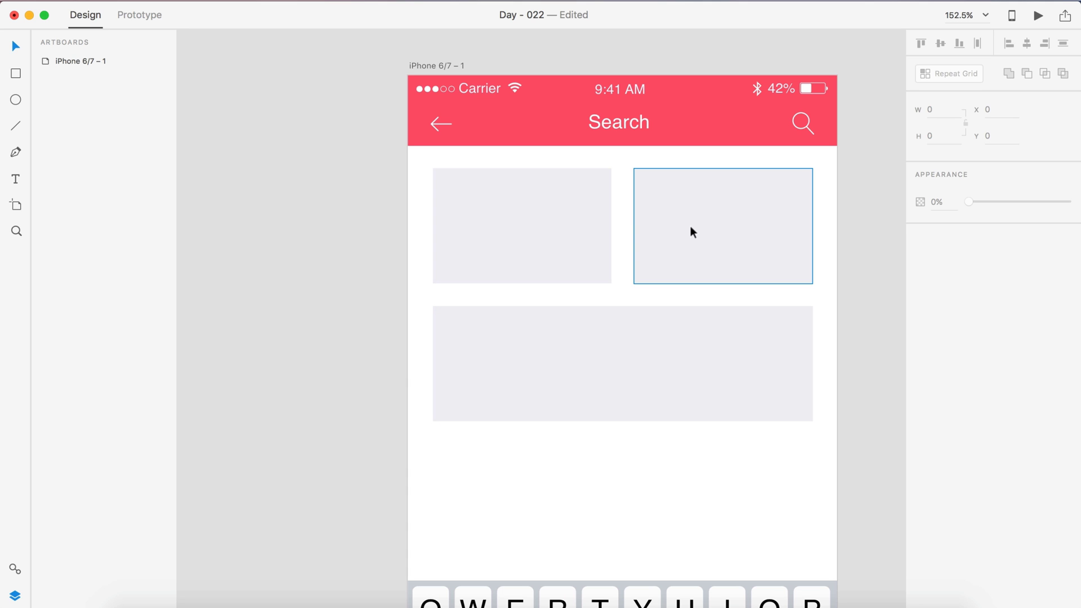
scroll(471, 180, "up", 3)
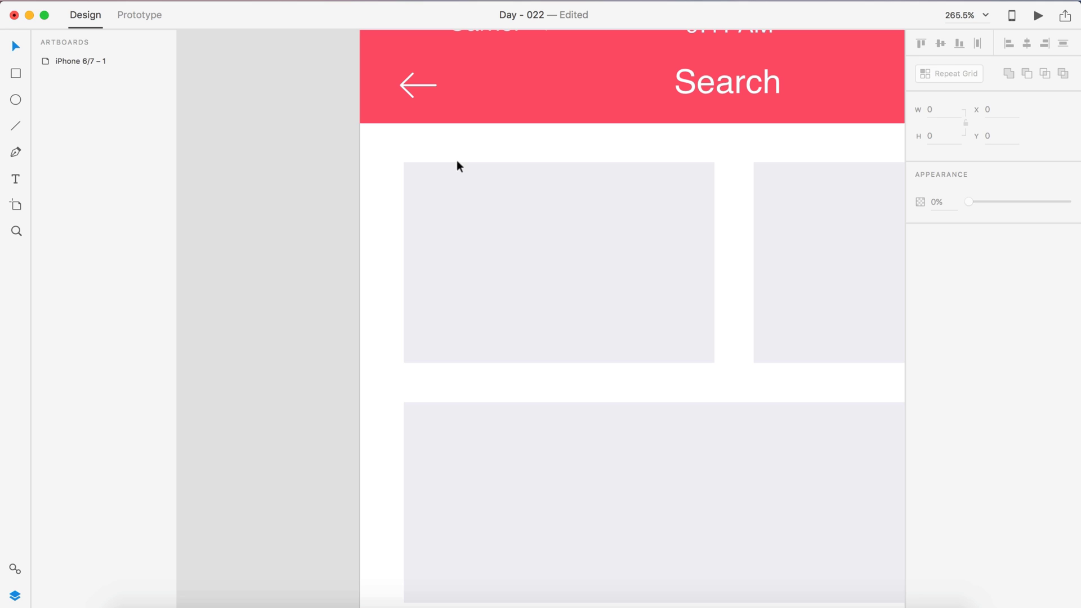
key("t")
left_click(451, 143)
type("Re")
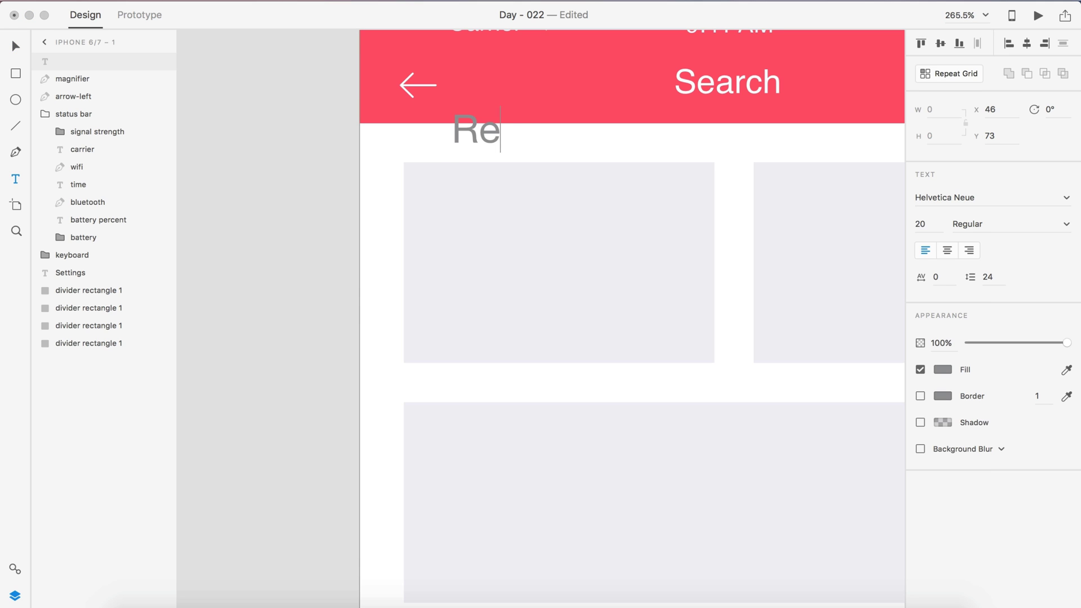
type("cent Searches")
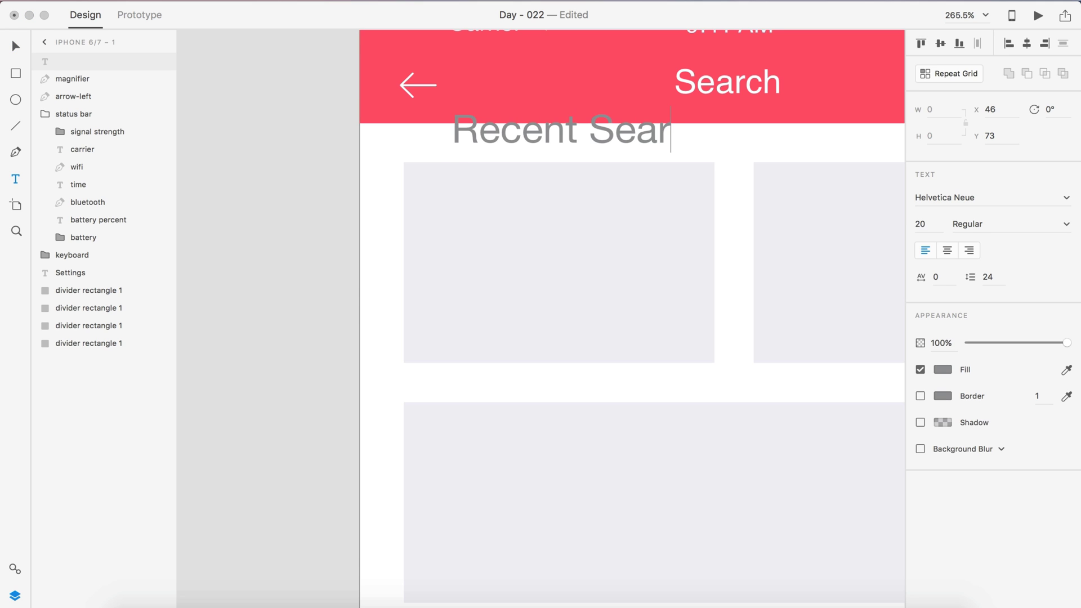
key("BackSpace")
key("BackSpace")
key("BackSpace")
key("BackSpace")
key("BackSpace")
key("BackSpace")
key("BackSpace")
key("BackSpace")
key("BackSpace")
key("Escape")
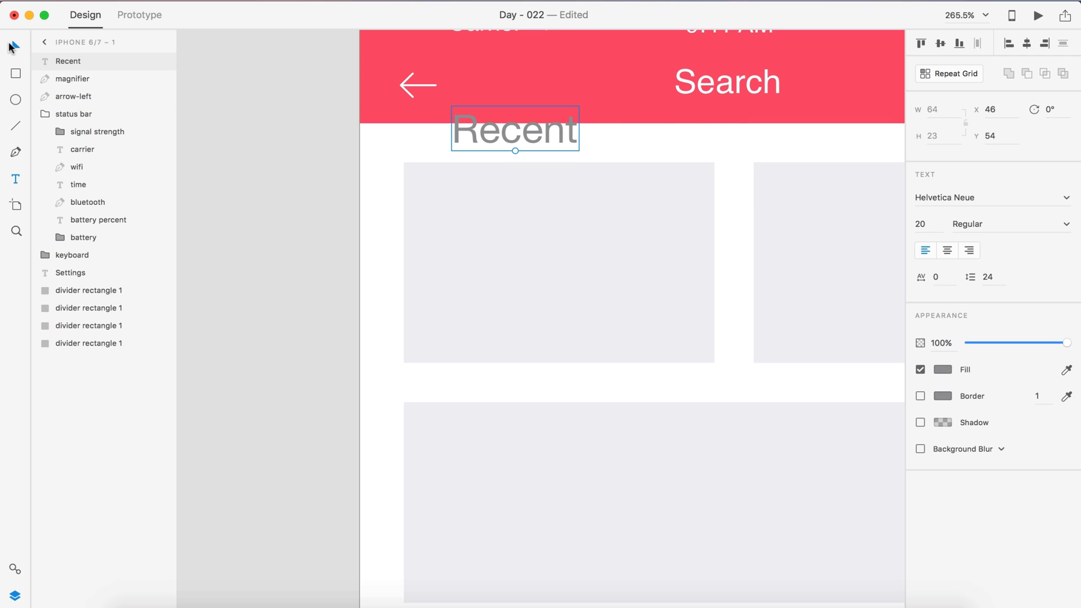
Set the Recent label's fill to the saved periwinkle swatch and align it with the first card's left edge at X 22, Y 70.
left_click(942, 369)
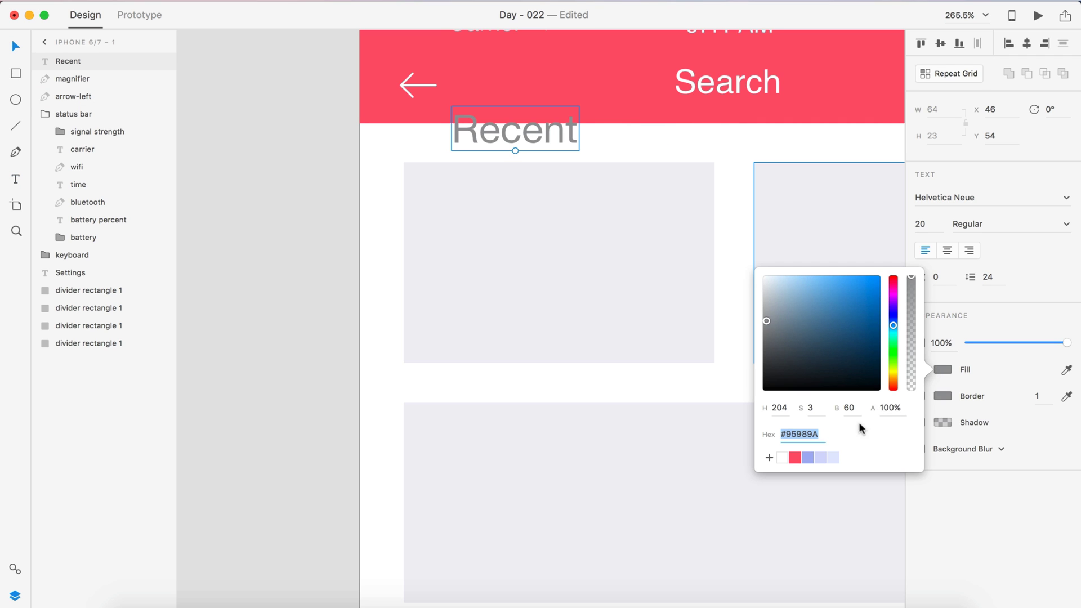
left_click(806, 457)
left_click(483, 154)
left_click_drag(473, 135, 424, 167)
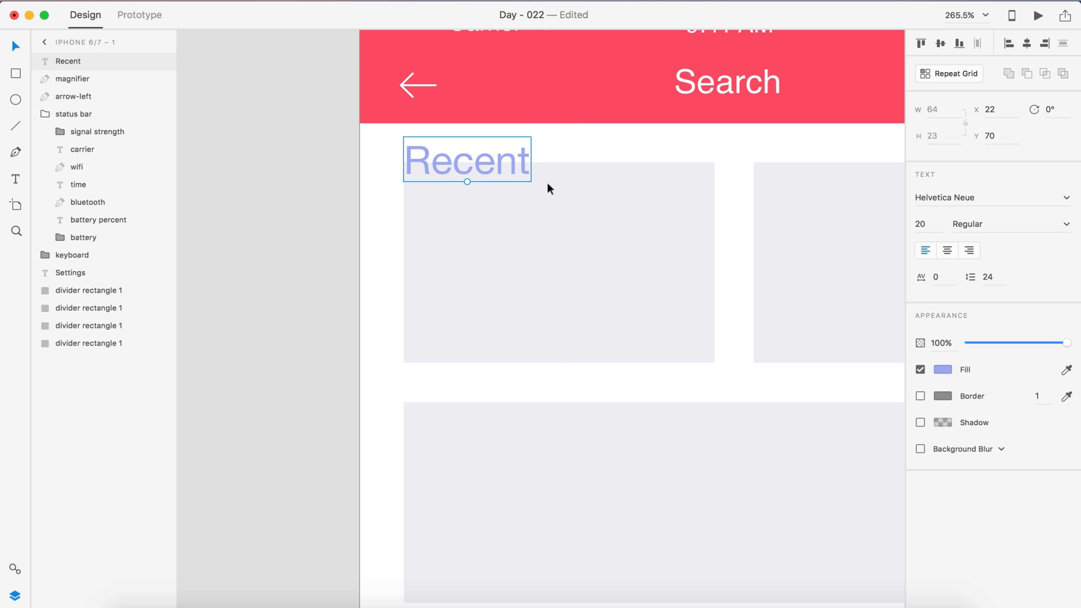
Set the Recent label's font size to 10 and place it directly above the first card at Y 71.
left_click(923, 224)
type("10")
key("Return")
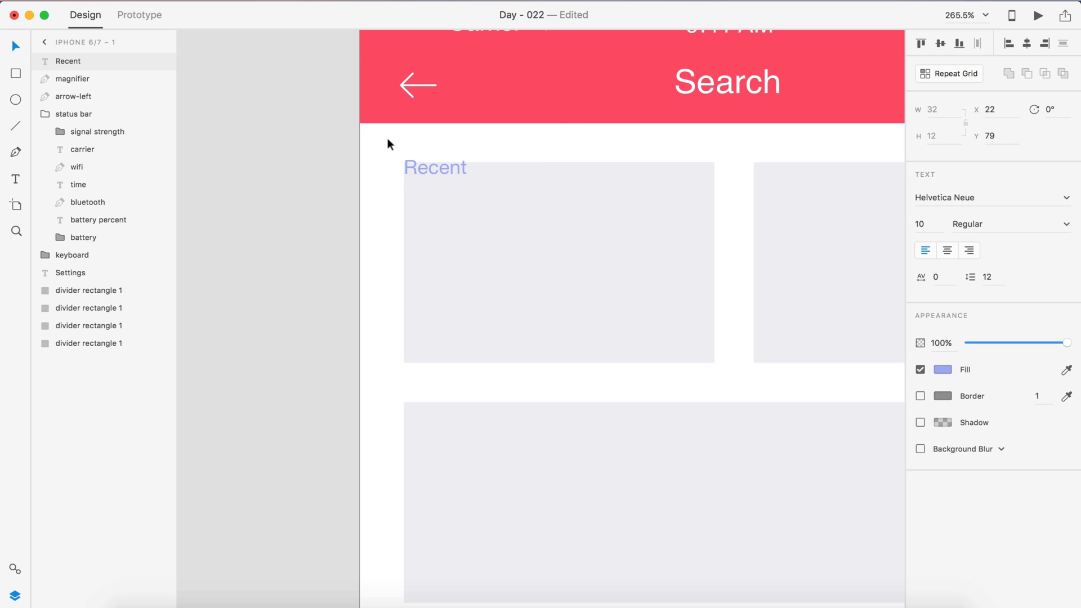
scroll(417, 160, "down", 5)
scroll(417, 160, "right", 2)
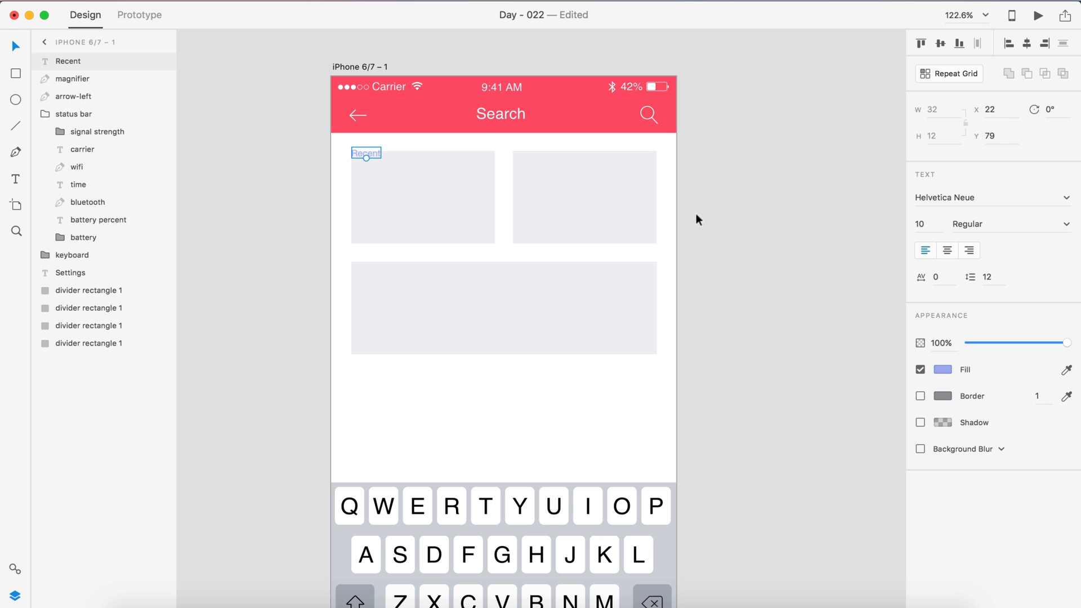
scroll(541, 186, "left", 1)
left_click_drag(377, 151, 377, 144)
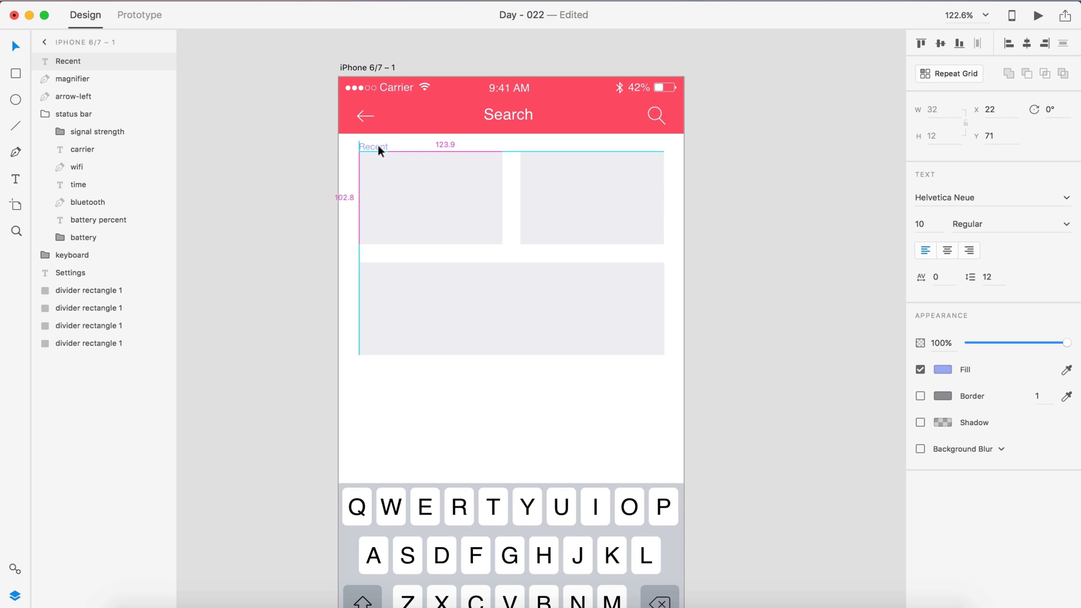
left_click(343, 153)
Set the Recent label's font size to 12.
scroll(225, 208, "up", 5)
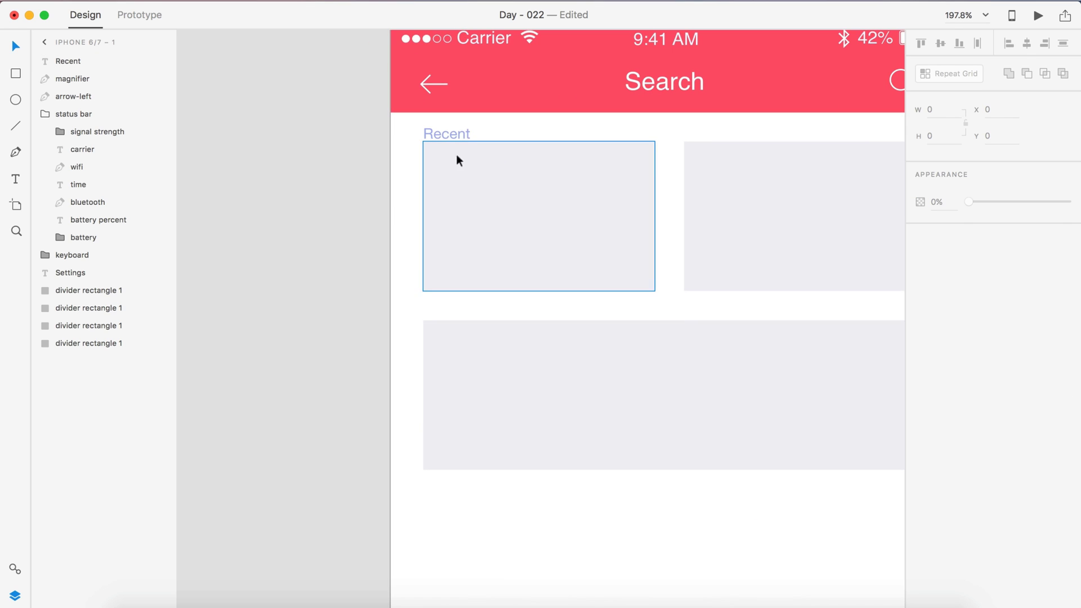
left_click(460, 134)
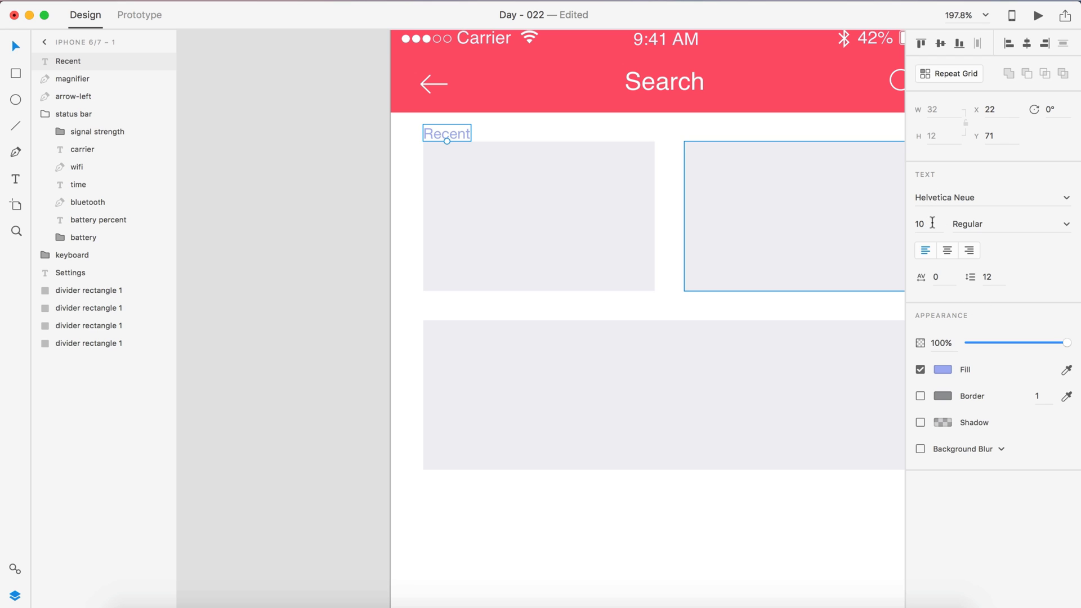
left_click_drag(932, 225, 877, 224)
type("12")
key("Return")
left_click(332, 188)
key("super+0")
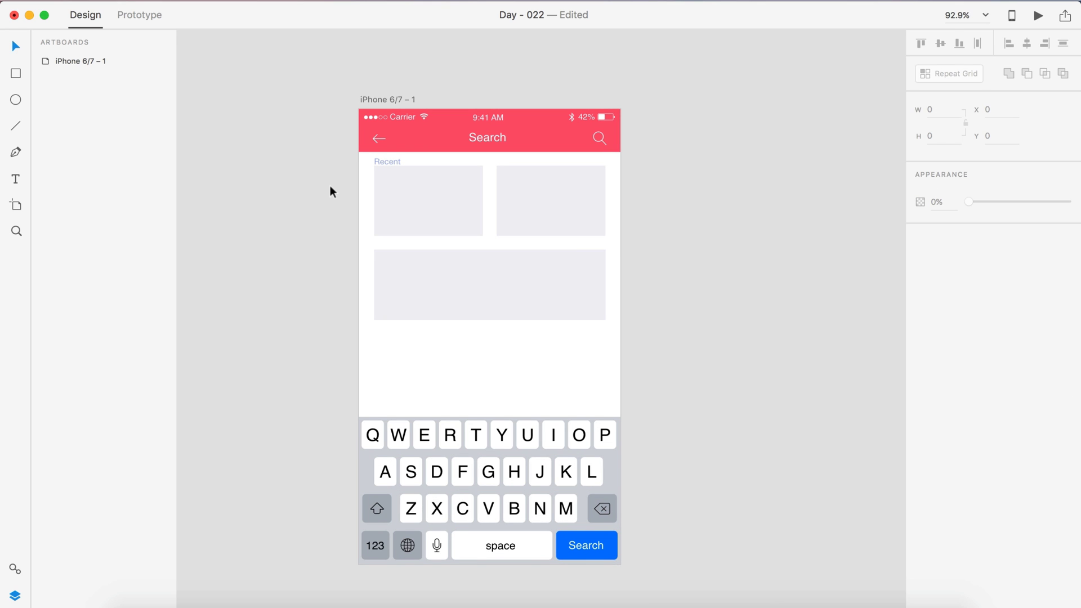
scroll(456, 170, "up", 5)
scroll(371, 180, "up", 3)
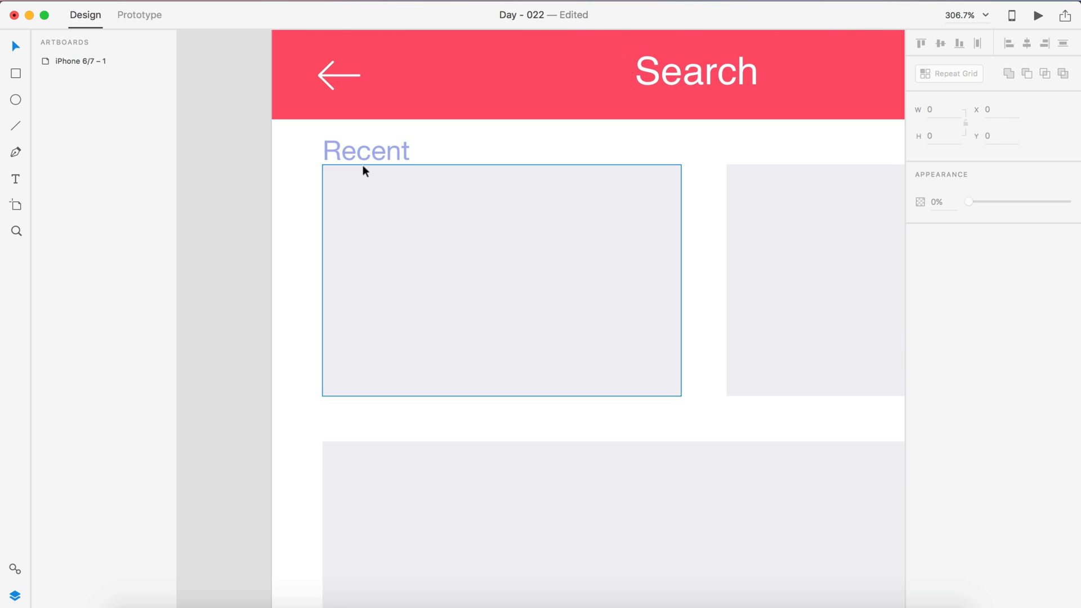
left_click(343, 144)
scroll(353, 147, "down", 5)
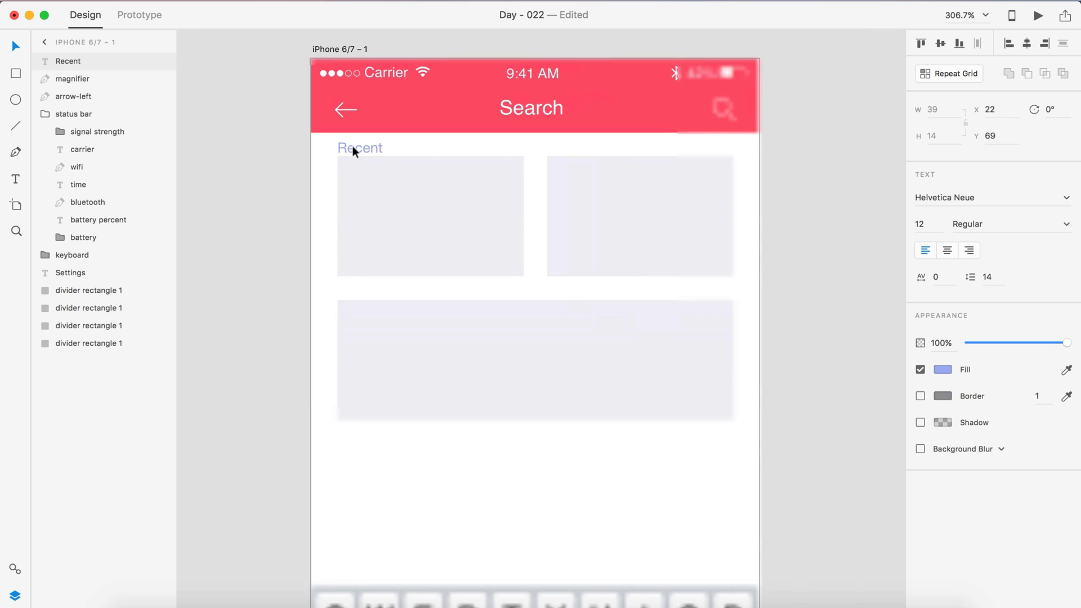
left_click(270, 267)
scroll(269, 267, "down", 4)
scroll(270, 267, "left", 2)
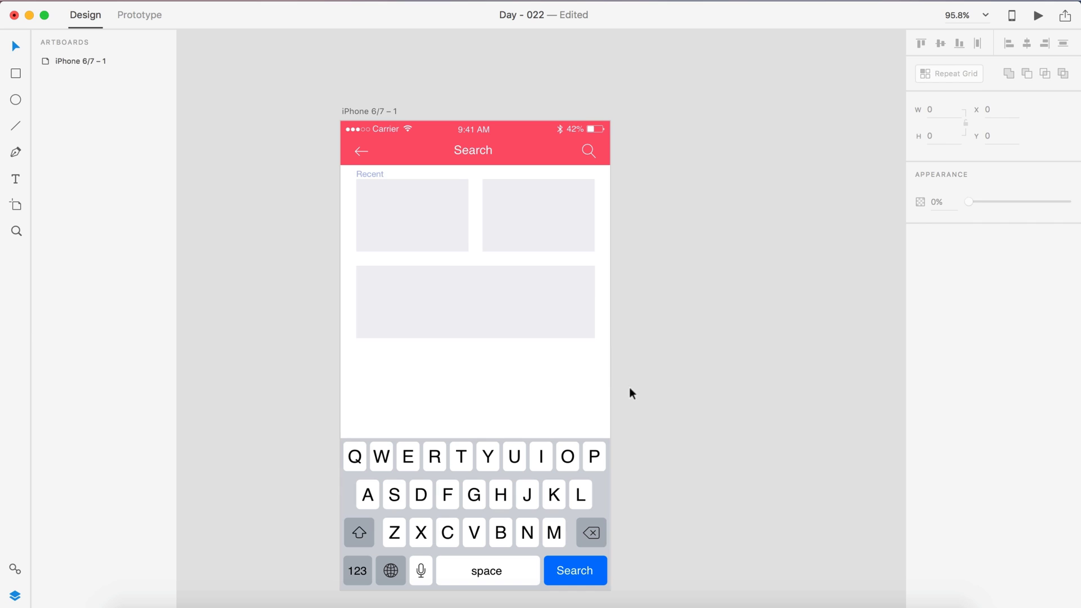
Move the three cards down to Y 93 and place the Recent label directly above the first card at Y 79.
left_click_drag(630, 390, 399, 223)
scroll(382, 200, "up", 5)
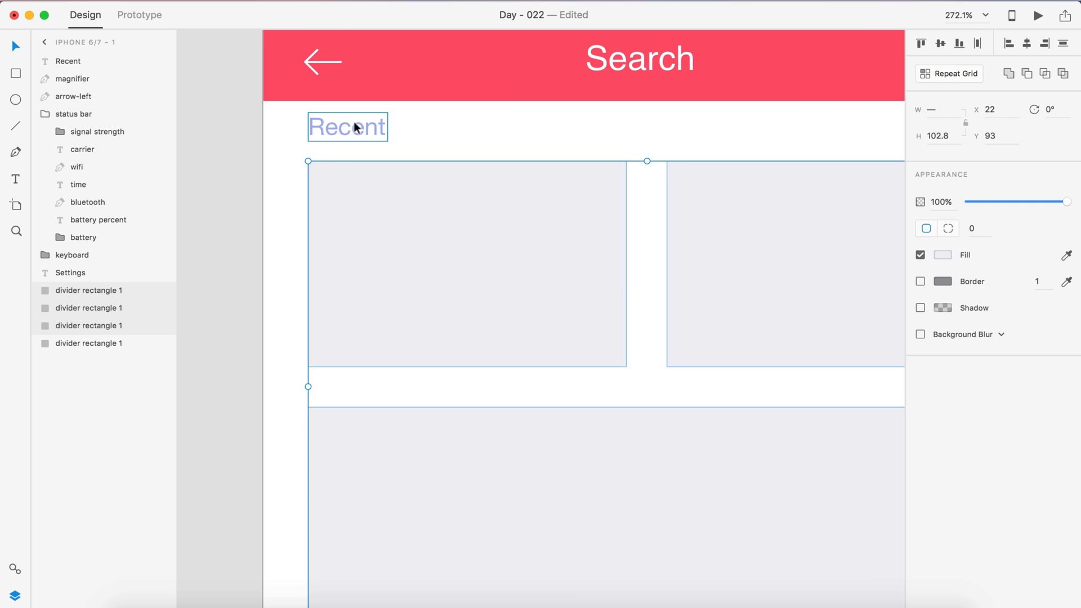
left_click_drag(354, 120, 354, 143)
scroll(338, 150, "down", 5)
left_click(292, 187)
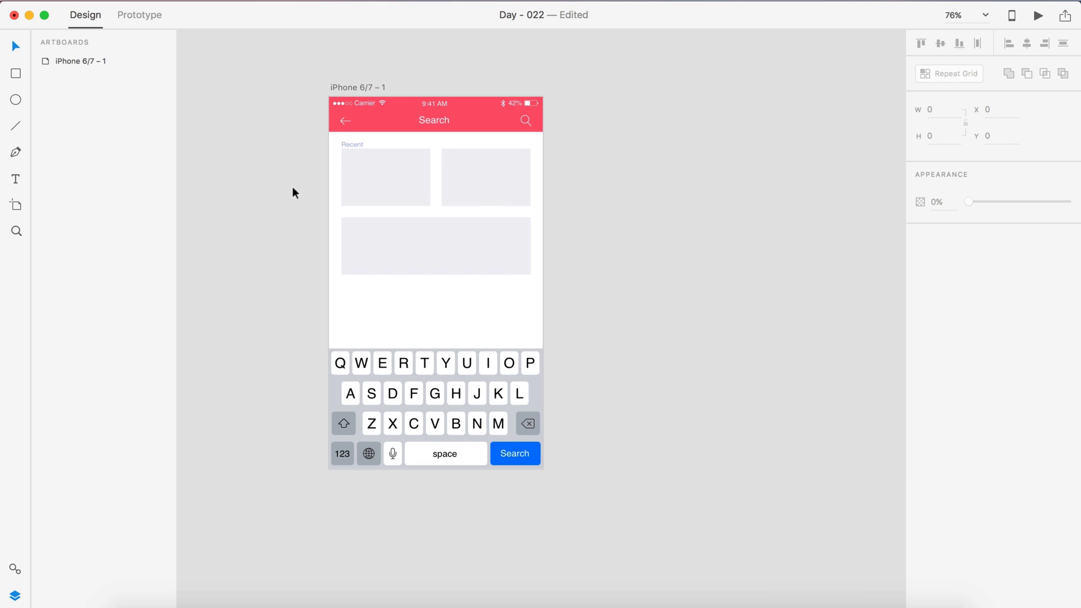
Set the Recent label's font size to 16.
scroll(363, 149, "up", 5)
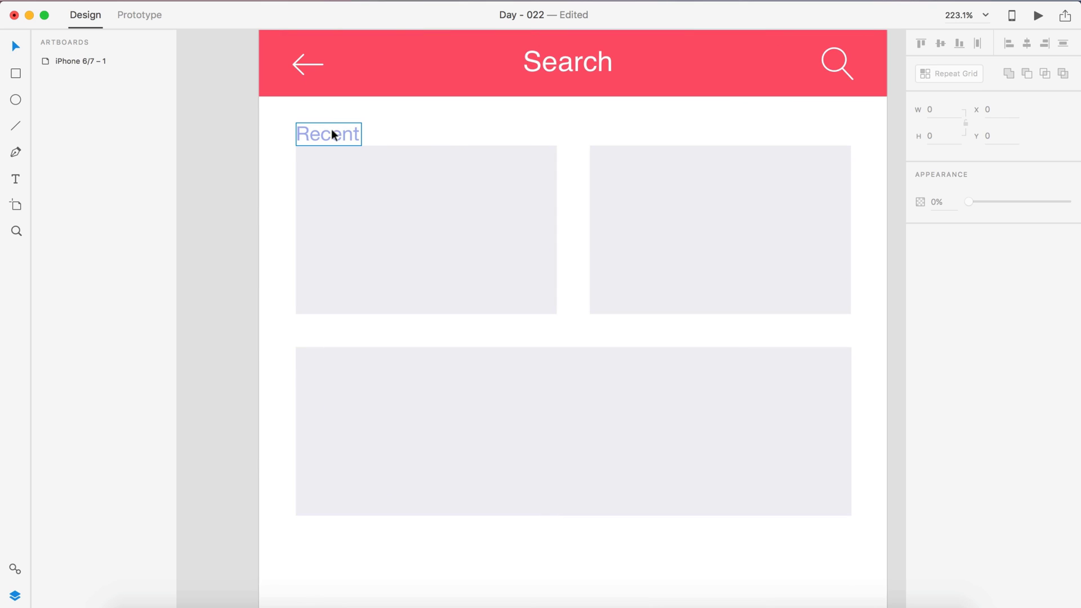
left_click(333, 135)
left_click(937, 224)
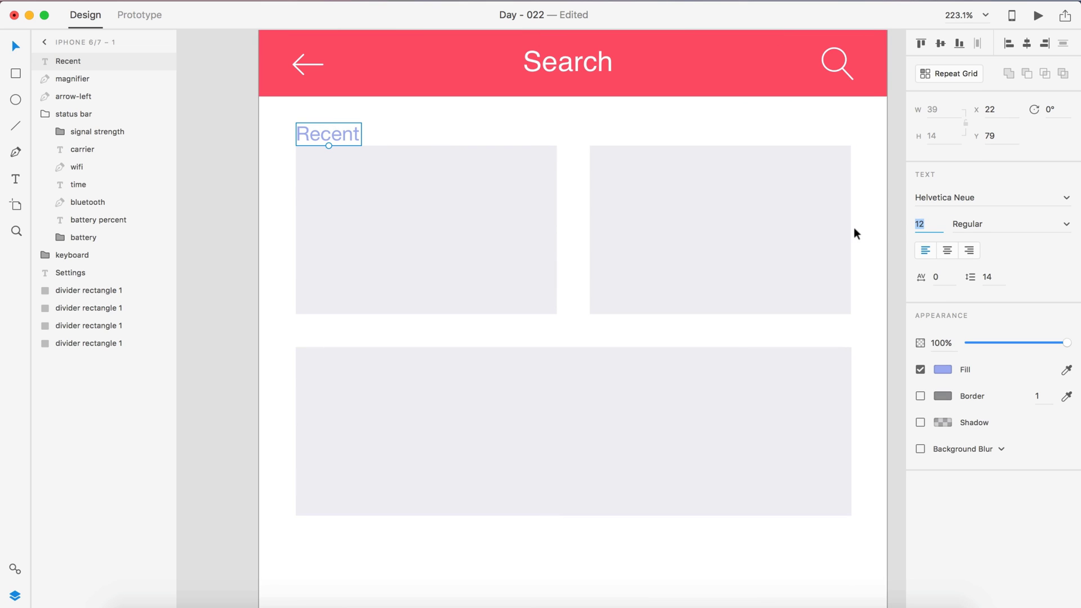
type("16")
key("Return")
scroll(489, 271, "down", 5)
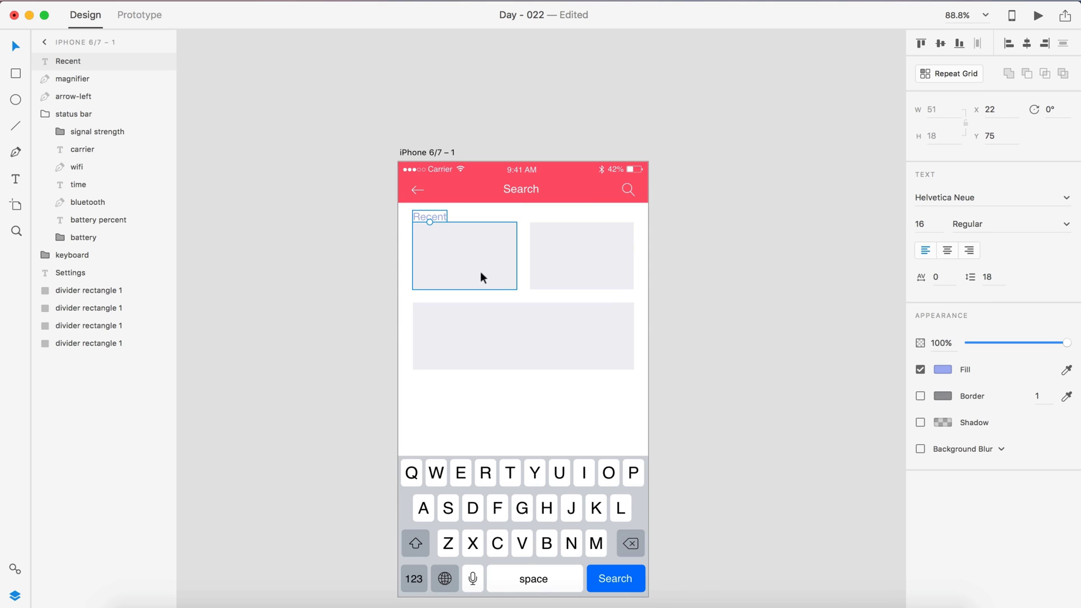
left_click(384, 255)
scroll(440, 241, "up", 4)
left_click(414, 178)
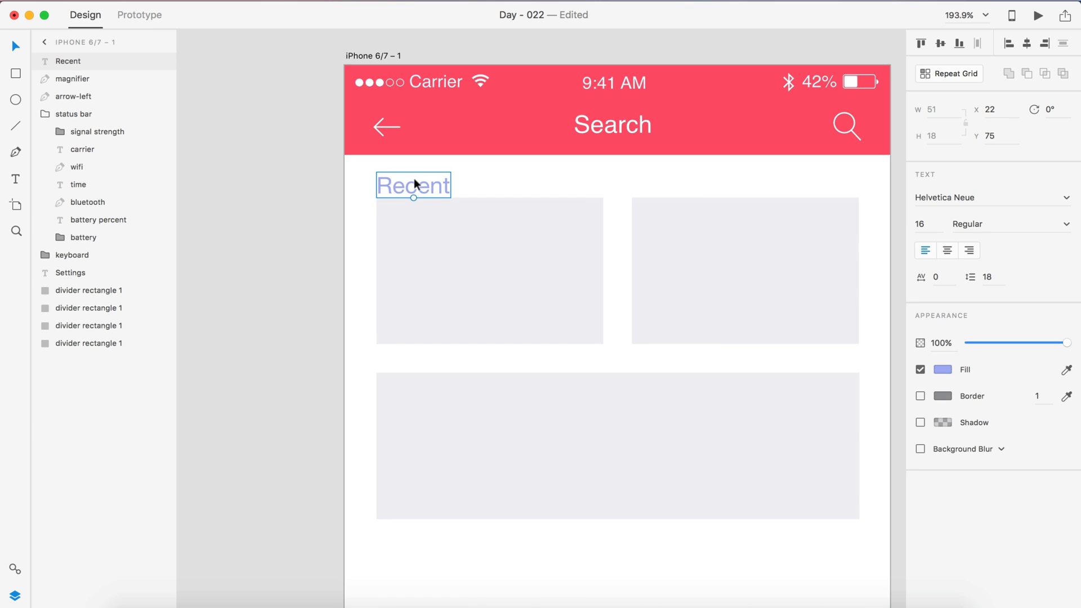
scroll(413, 181, "down", 4)
left_click(296, 272)
scroll(296, 272, "down", 3)
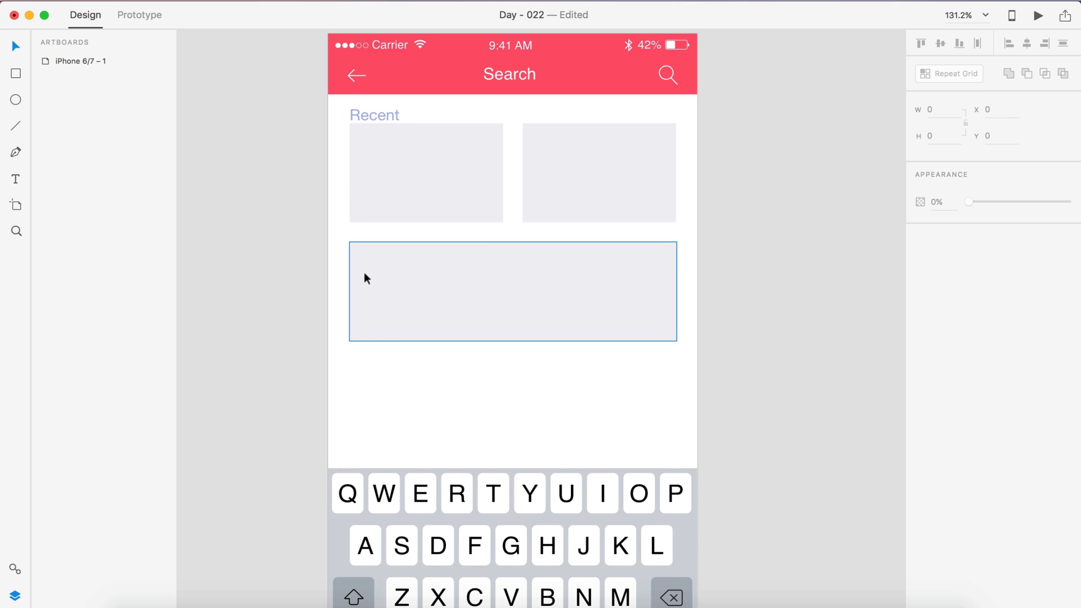
Draw a full-width rectangle 375 wide and about 48 high from the wide card's lower edge, and shift it down 20 to Y 339.
scroll(421, 359, "down", 2)
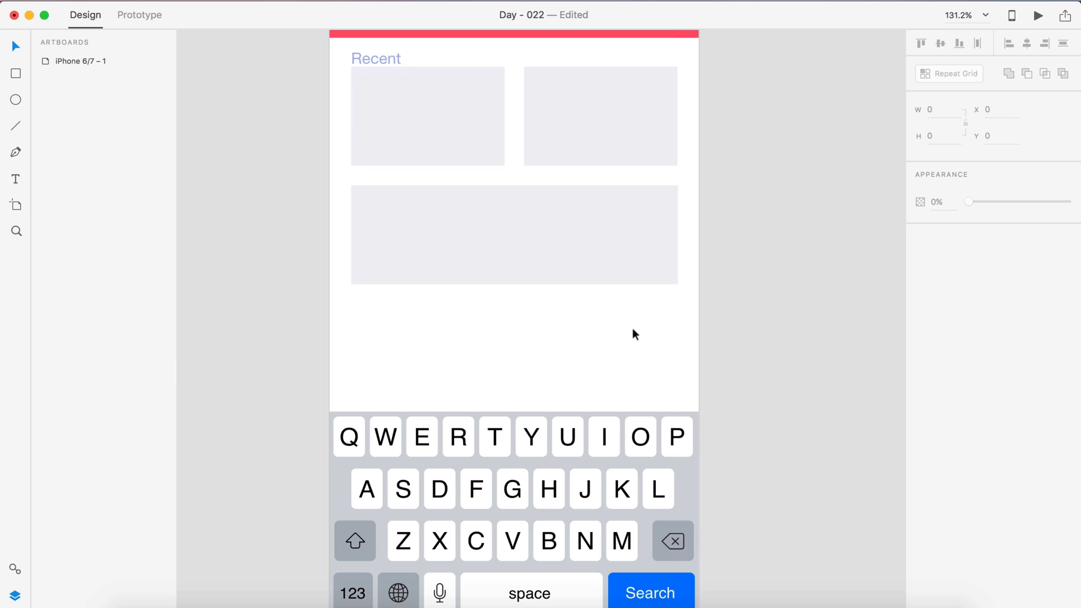
left_click(16, 73)
left_click_drag(331, 285, 701, 333)
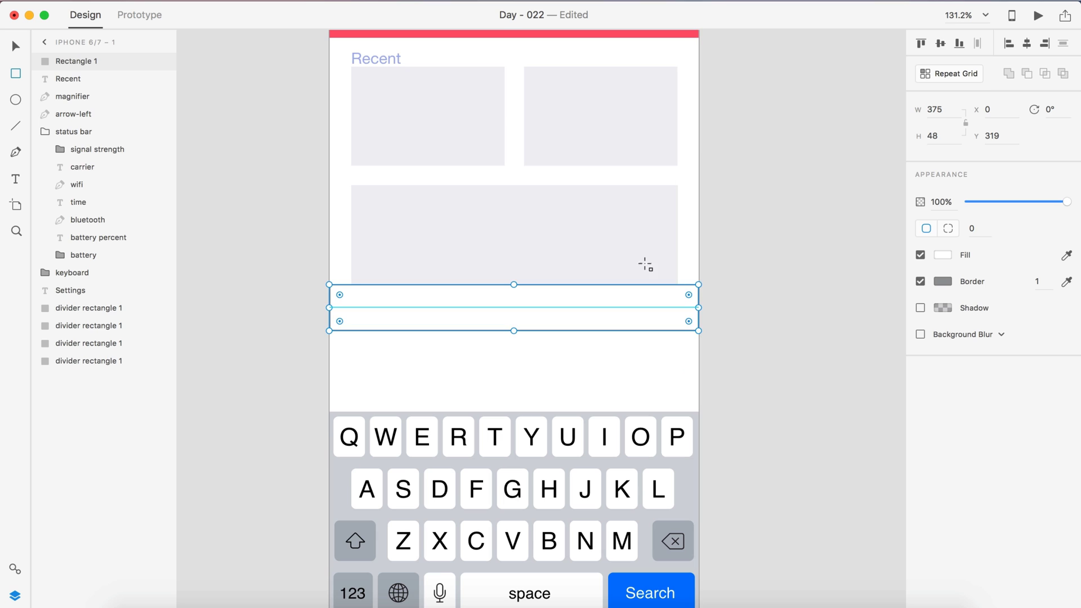
key("v")
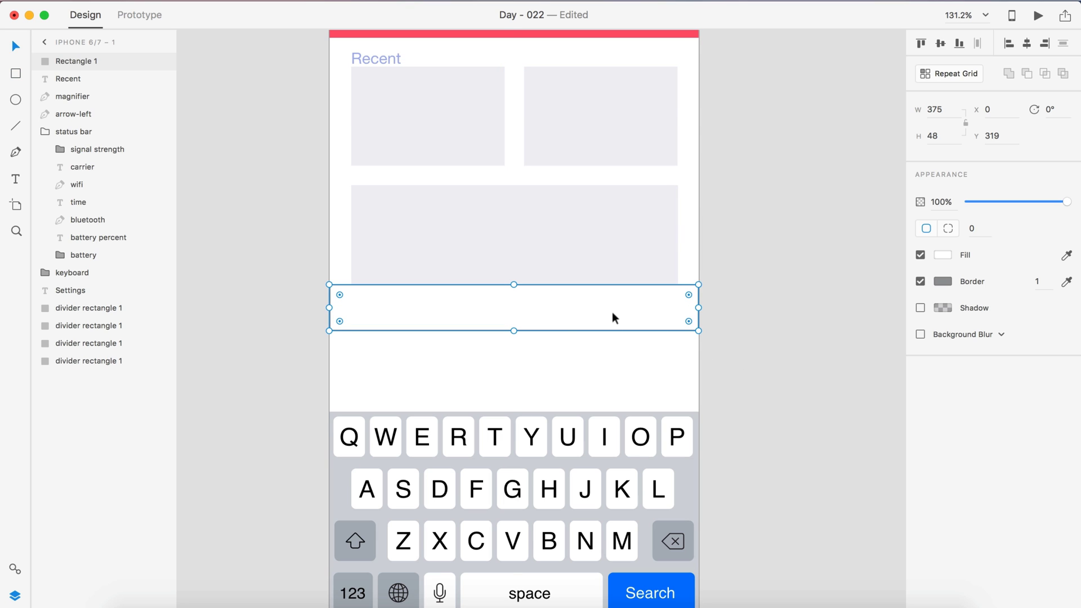
key("shift+Down")
key("shift+Down")
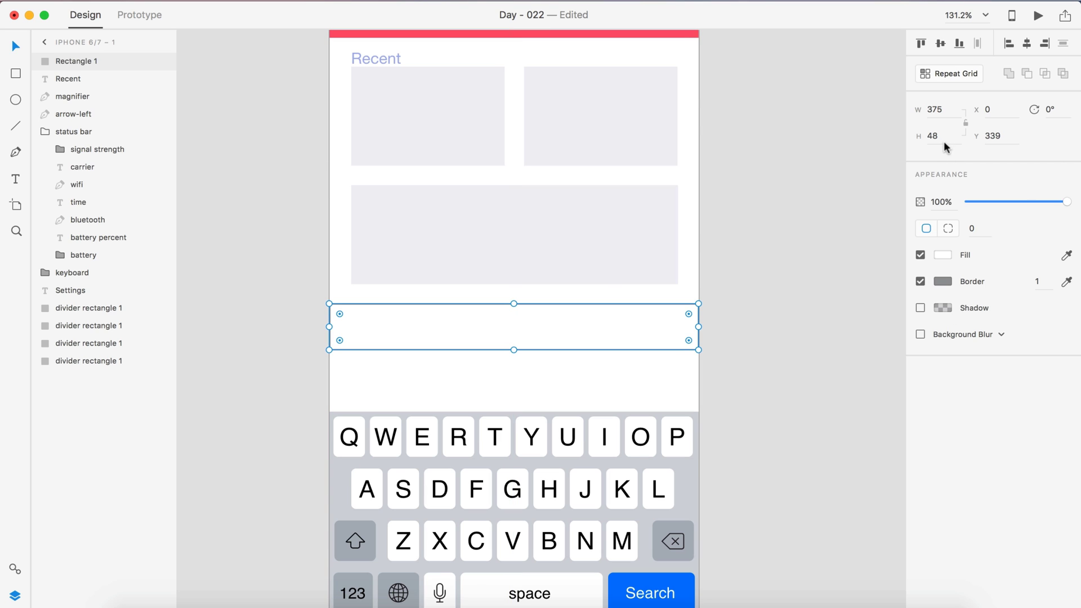
Set the new full-width rectangle's height to 50.
type("50")
key("Return")
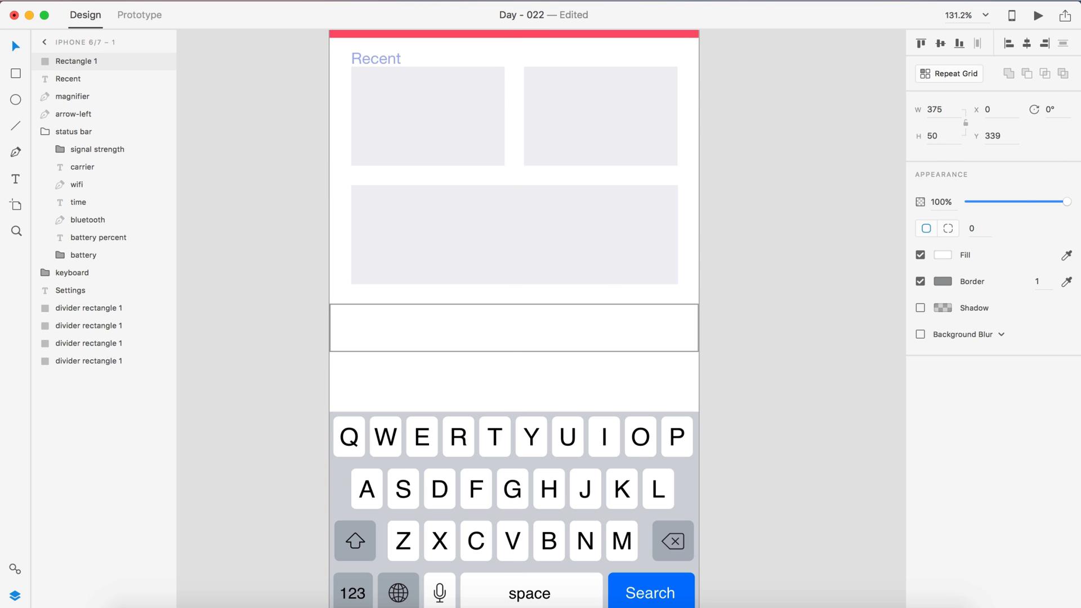
left_click(568, 338)
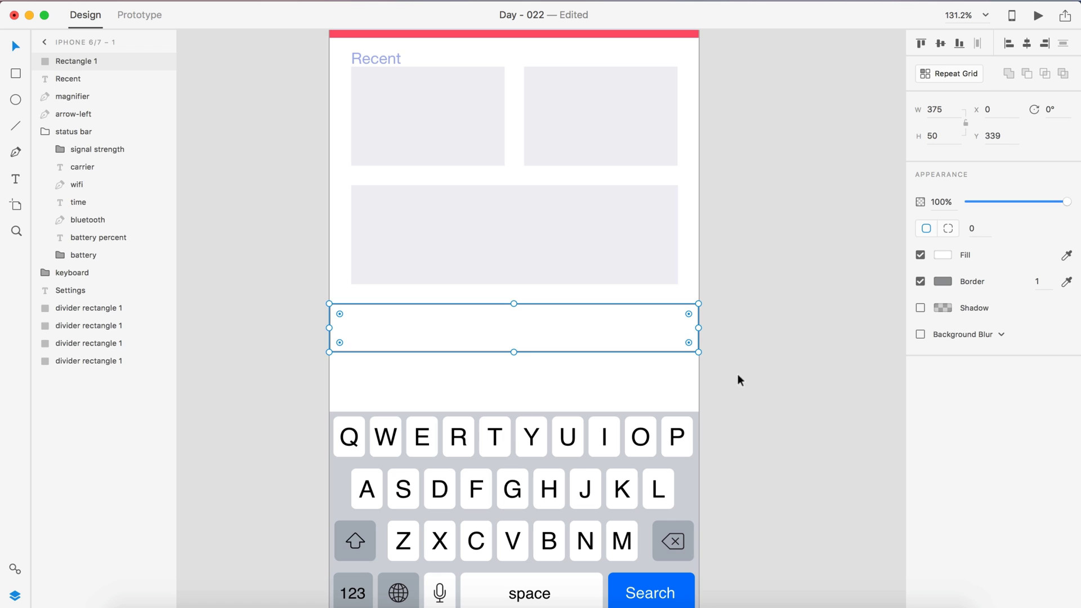
Add a "Text Text" label inside the full-width bar and place it at X 20, Y 353.
left_click(781, 373)
scroll(492, 361, "up", 5)
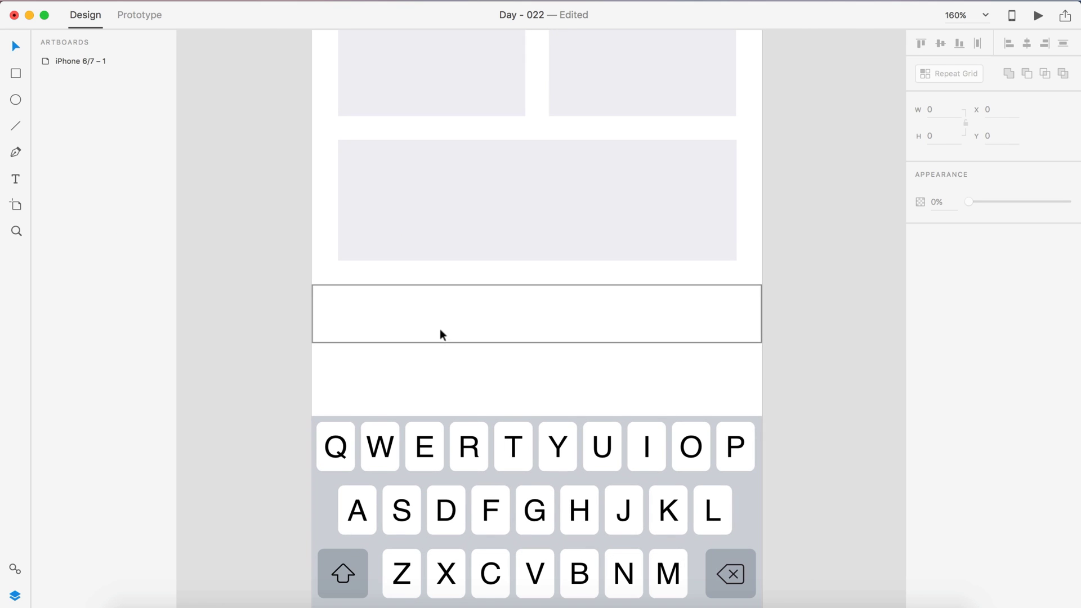
key("t")
left_click(406, 313)
type("Text Text")
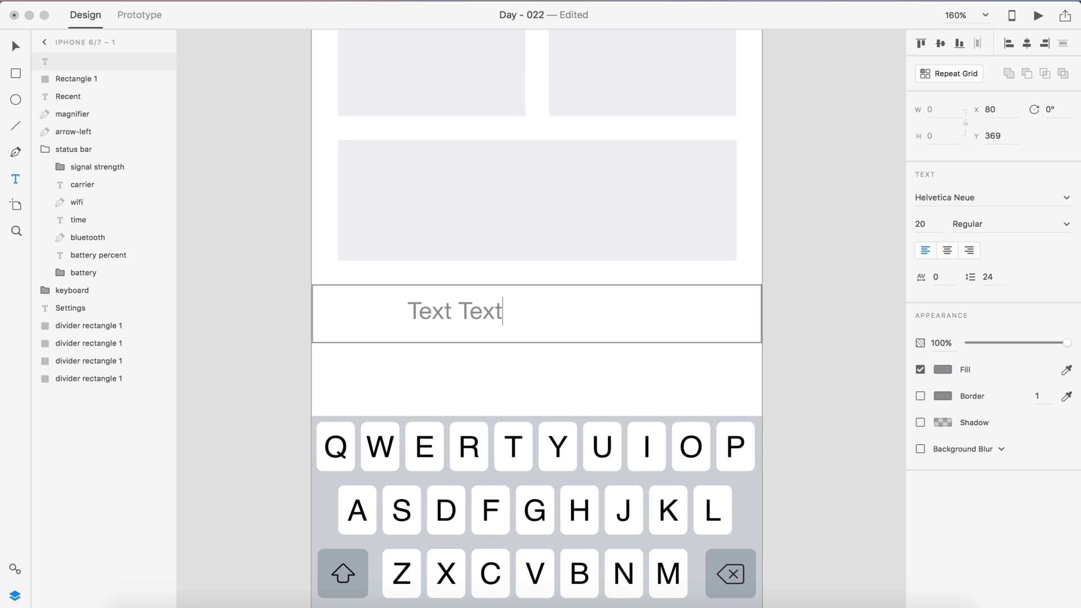
left_click(13, 45)
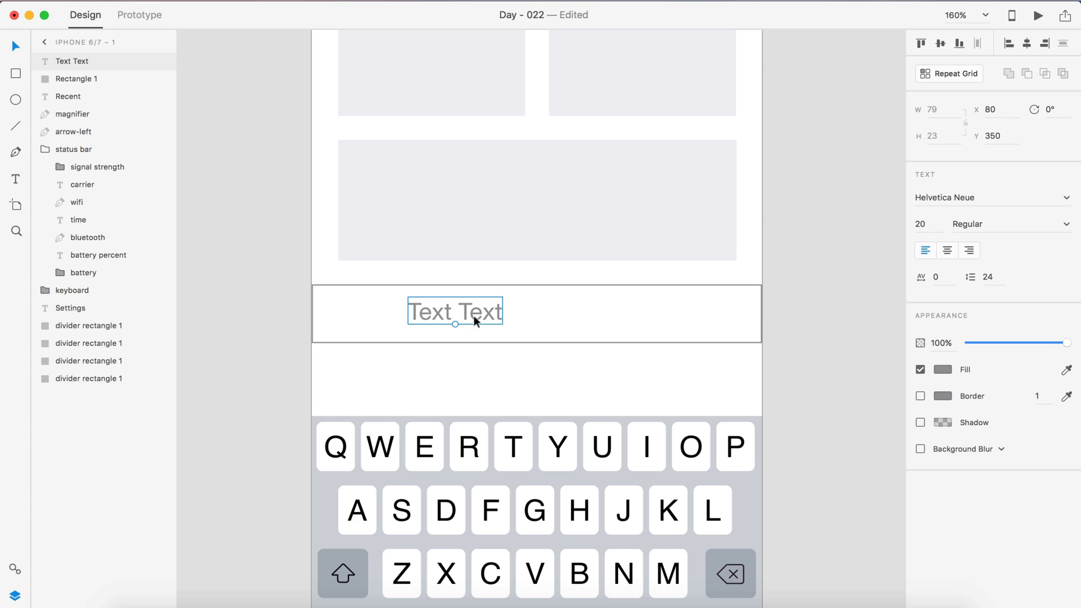
left_click_drag(475, 315, 400, 317)
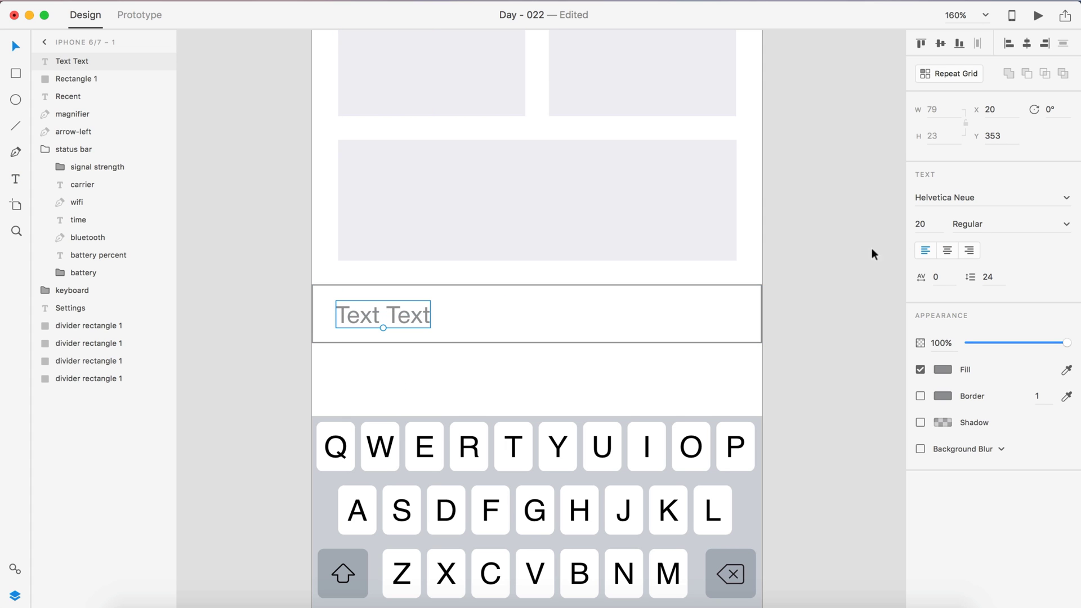
Check the Search title's font size and set the Recent label's font size to 17.
scroll(772, 252, "down", 5)
scroll(771, 252, "right", 1)
scroll(664, 262, "up", 6)
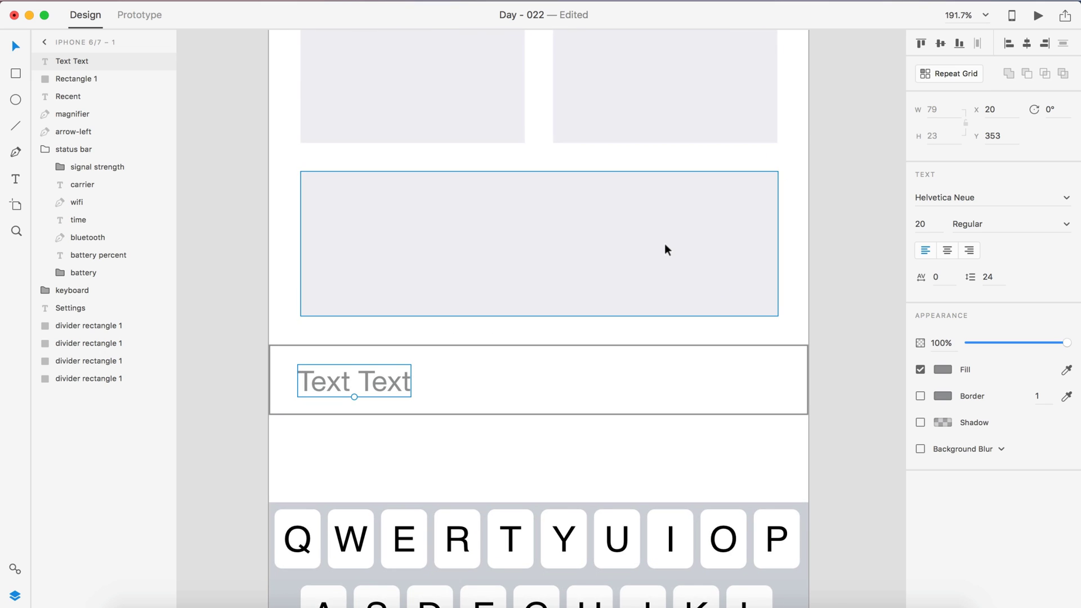
scroll(664, 244, "up", 5)
left_click(573, 201)
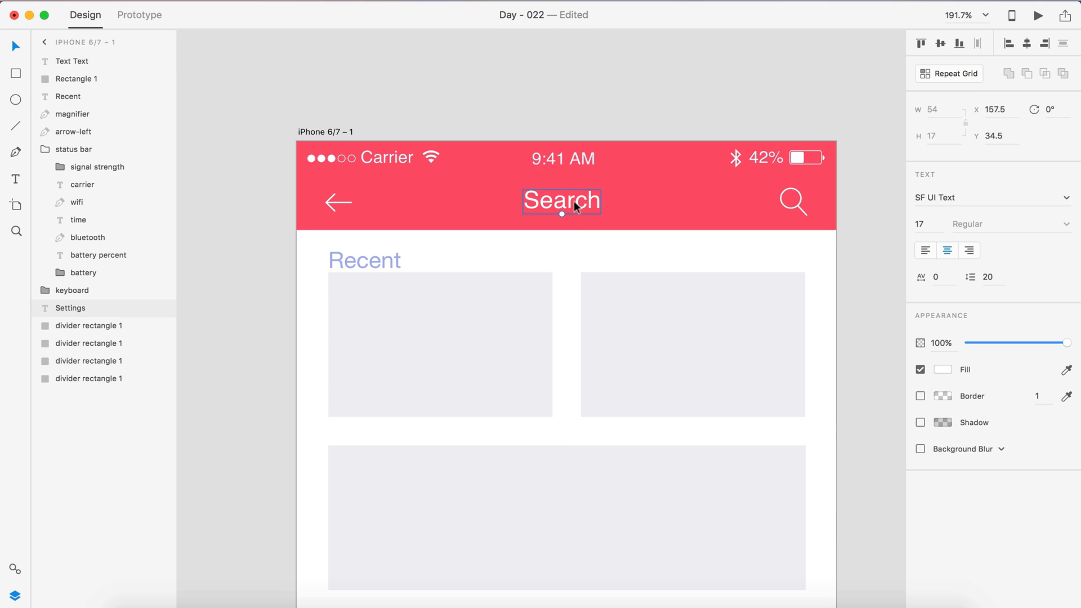
left_click(344, 257)
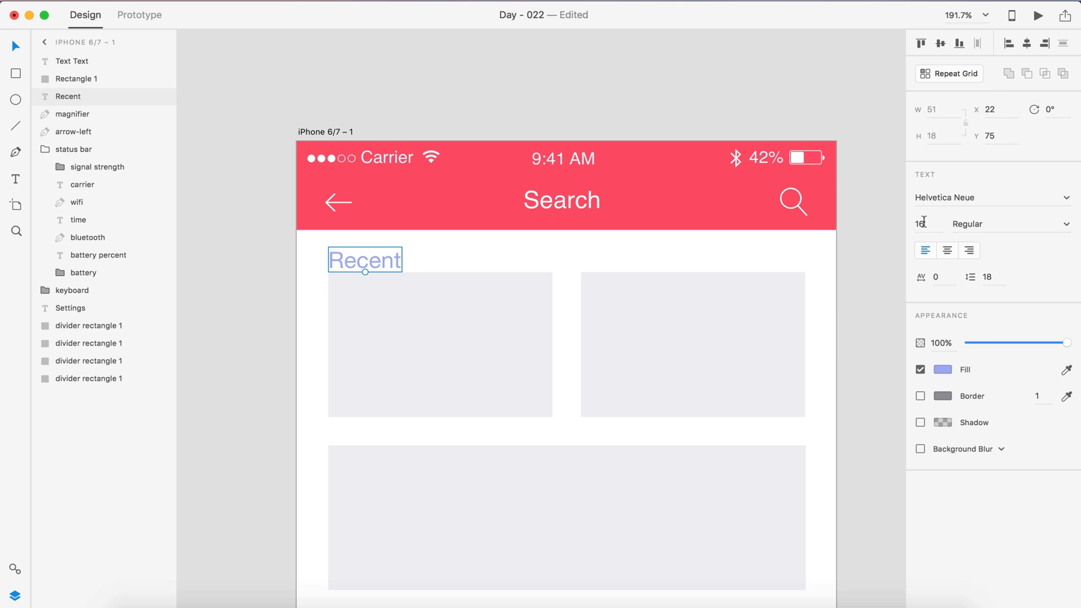
type("17")
key("Return")
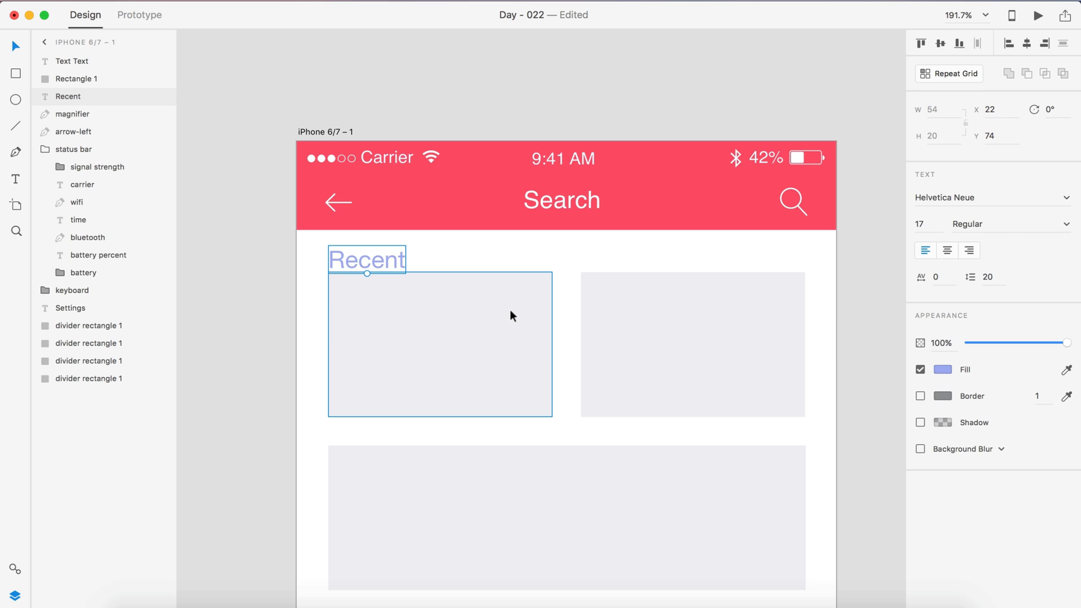
Nudge the Recent label up to Y 73.
scroll(511, 311, "down", 2)
scroll(466, 315, "up", 5)
left_click_drag(378, 239, 378, 237)
scroll(375, 276, "down", 3)
scroll(375, 277, "up", 3)
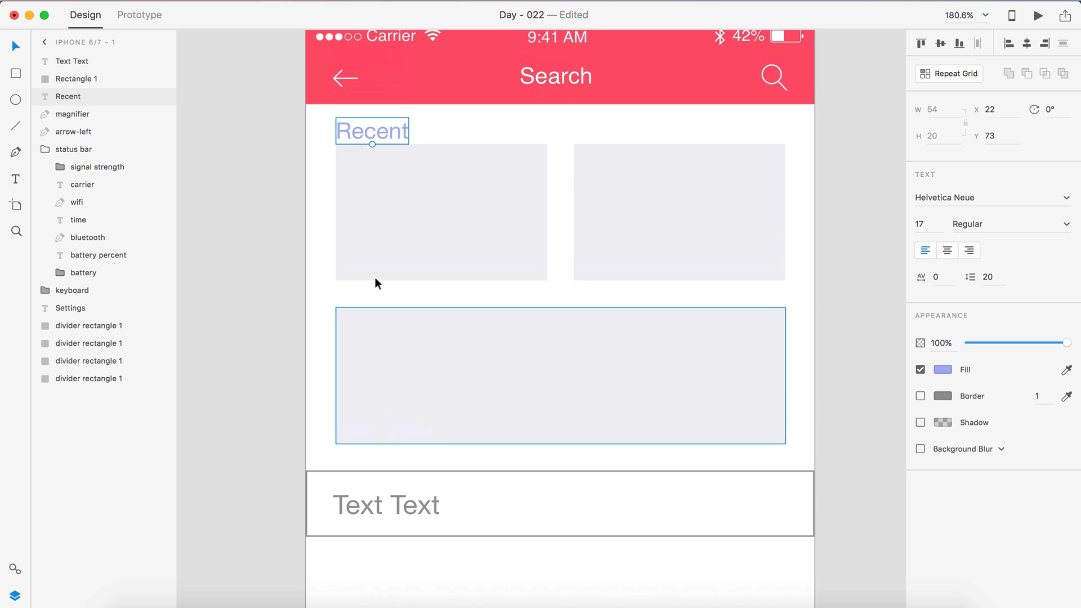
Set the Text Text label's font size to 17.
scroll(375, 277, "down", 3)
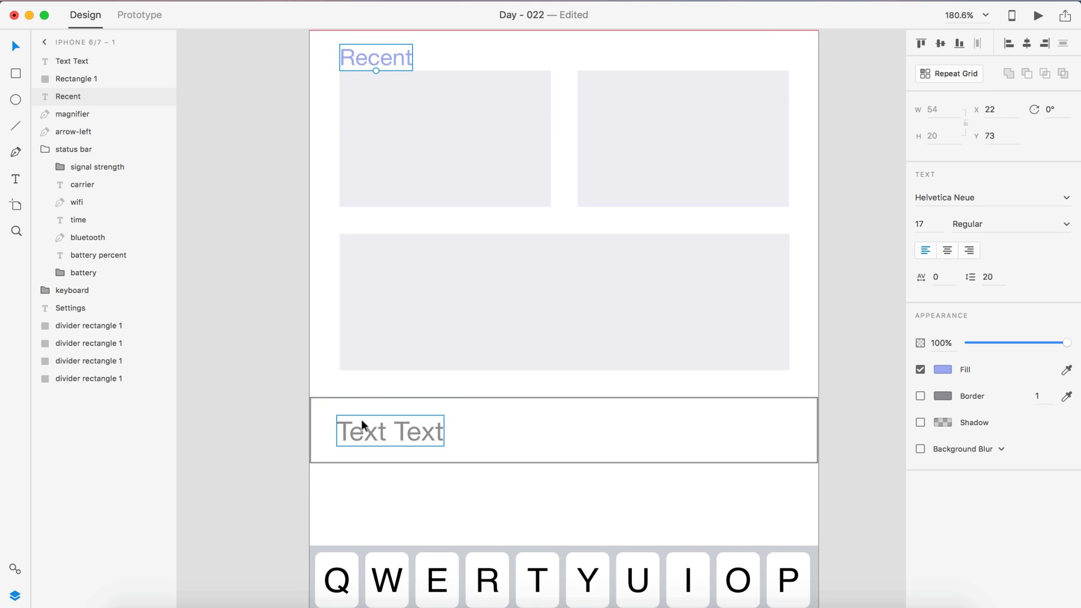
left_click(363, 431)
left_click(926, 224)
type("1")
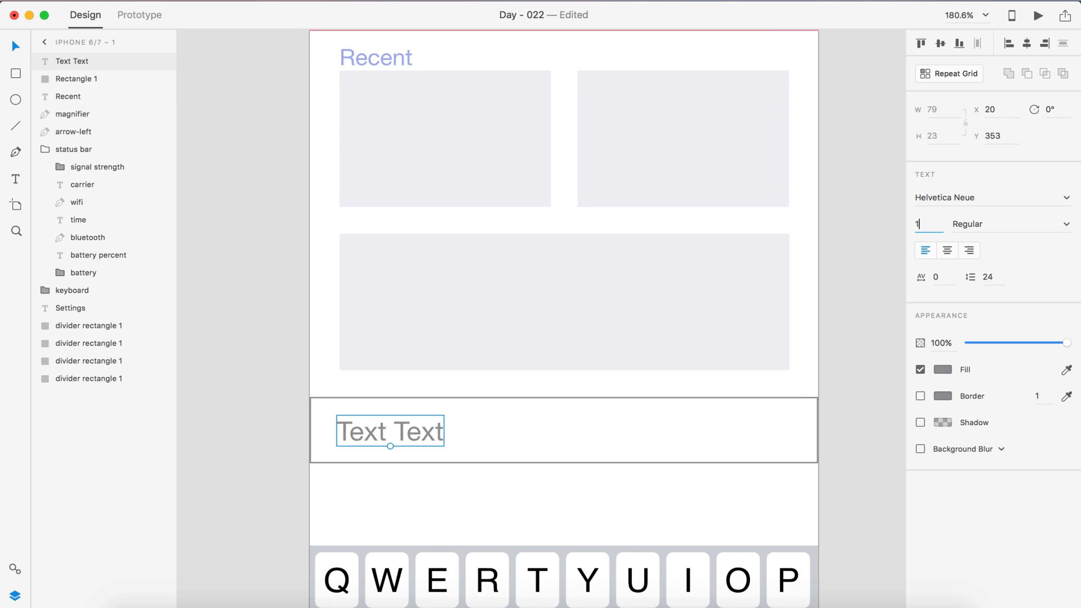
type("7")
key("Return")
Move the Text Text label to Y 354 to centre it vertically in the bar, keeping X at 20.
scroll(476, 249, "down", 5)
scroll(476, 249, "down", 3)
scroll(477, 249, "up", 7)
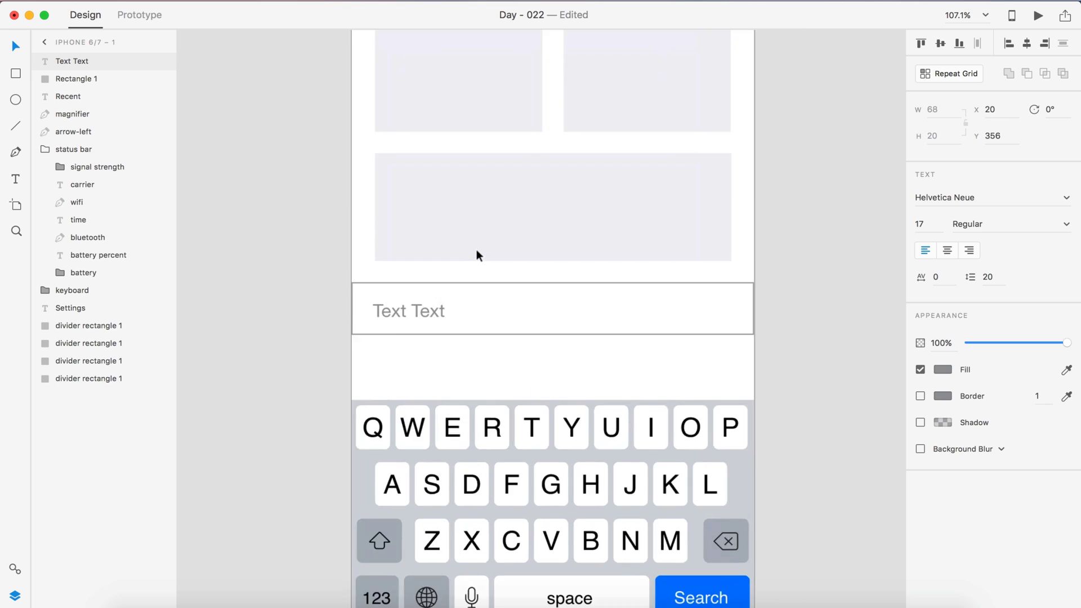
left_click_drag(392, 347, 371, 346)
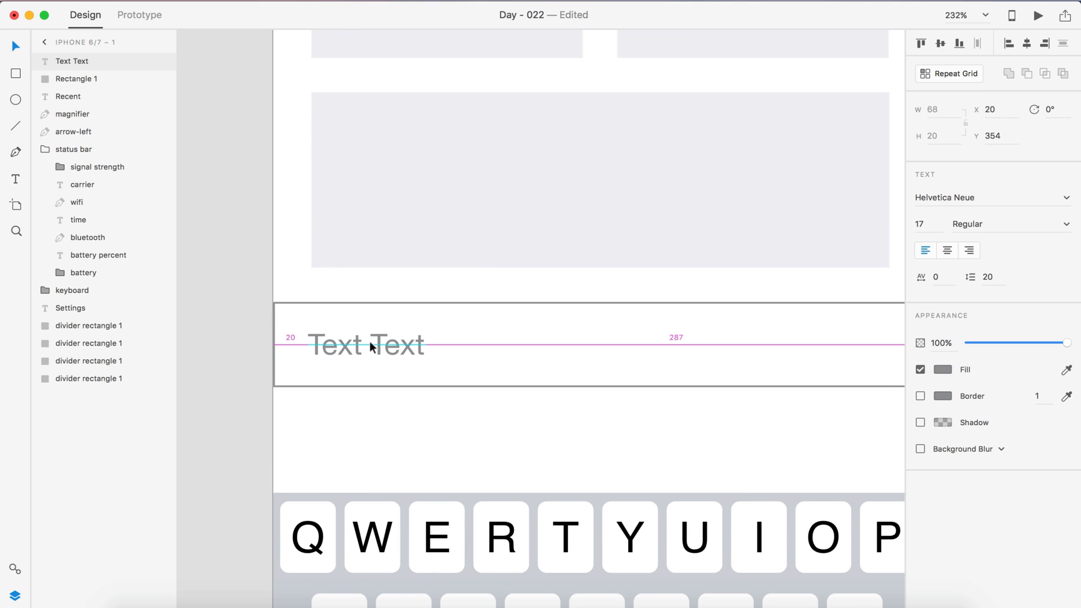
Bring in the redo icon from the other app and drop it on the pasteboard beside the artboard.
scroll(369, 343, "down", 5)
scroll(370, 342, "left", 3)
scroll(349, 341, "right", 2)
scroll(265, 334, "down", 1)
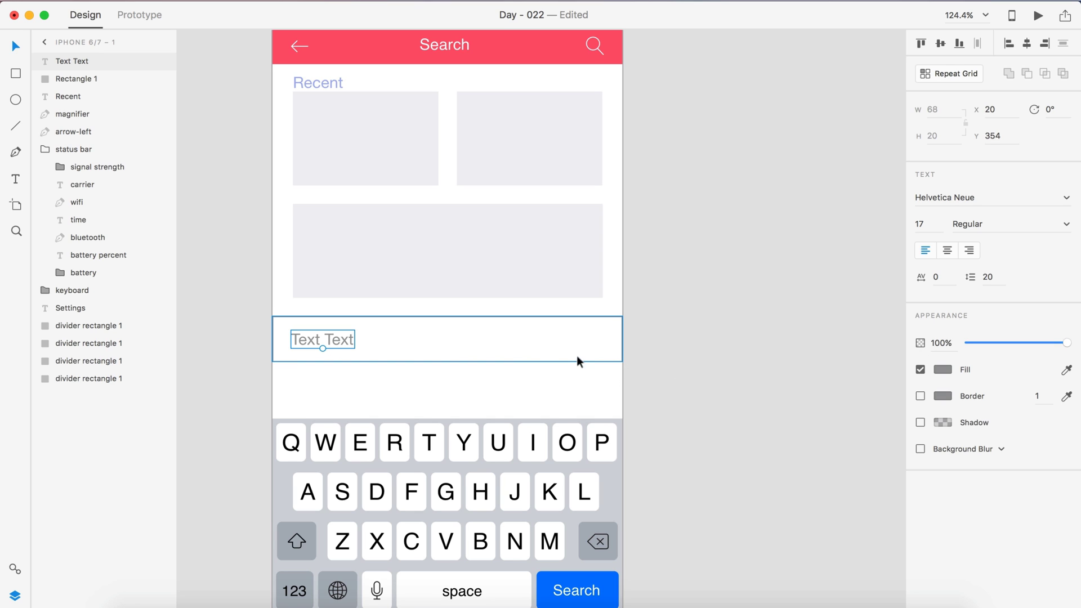
key("super+Tab")
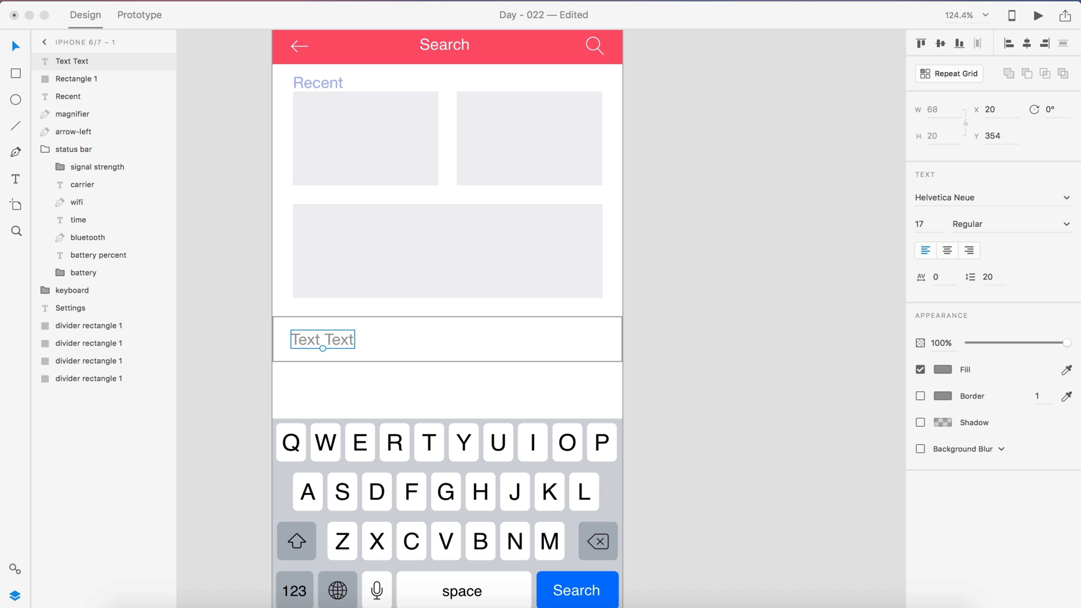
left_click_drag(694, 206, 698, 250)
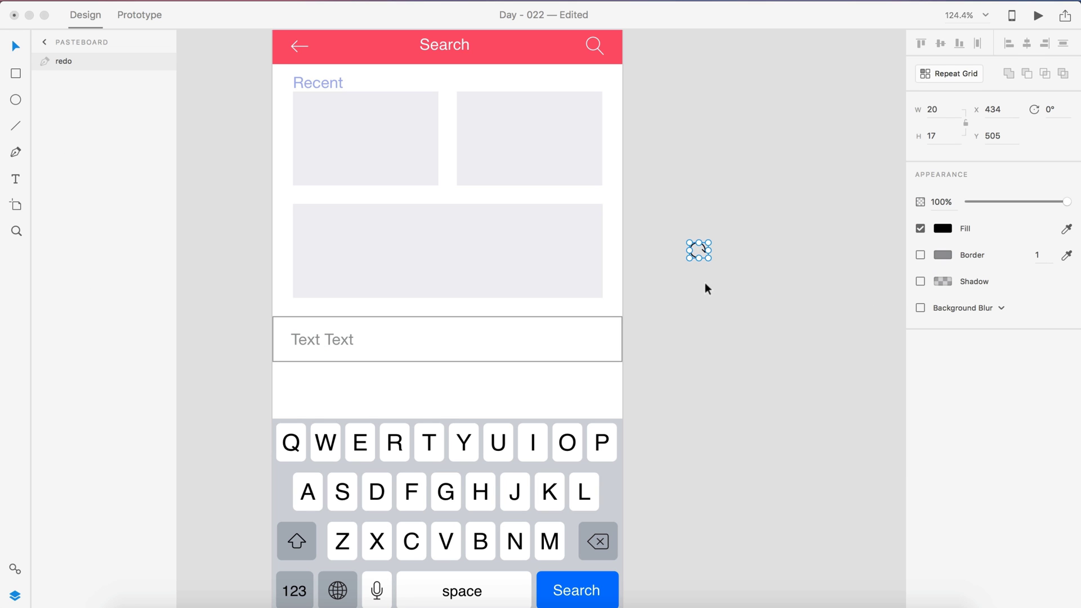
left_click(702, 249)
left_click(651, 281)
Move the redo icon into the far end of the bar opposite the label and align both by their vertical middle.
scroll(651, 281, "up", 5)
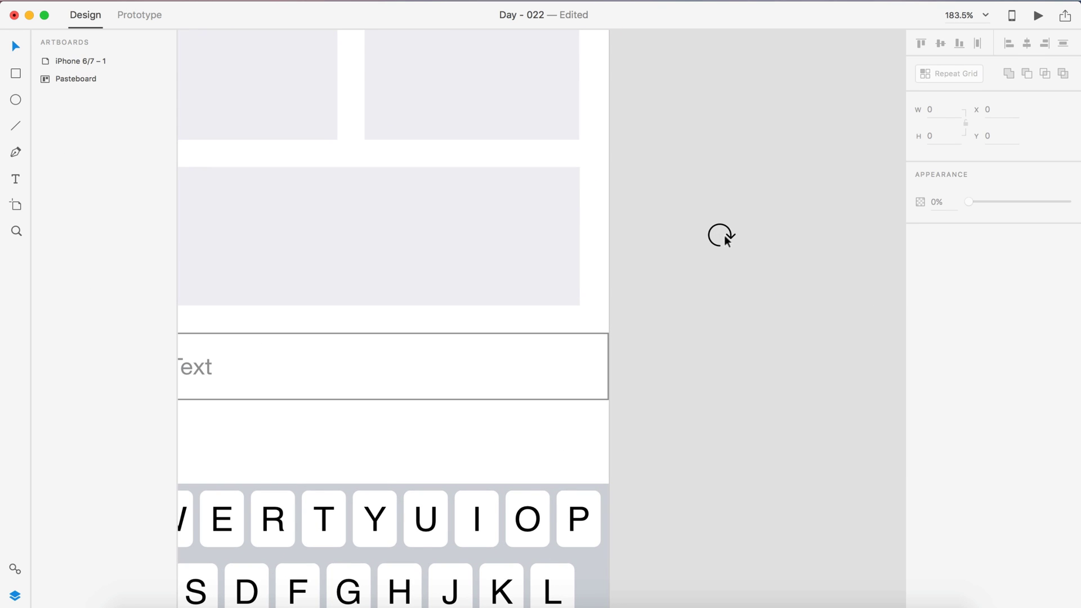
left_click_drag(730, 235, 576, 371)
scroll(576, 371, "up", 5)
left_click(591, 369, "shift")
left_click(940, 43)
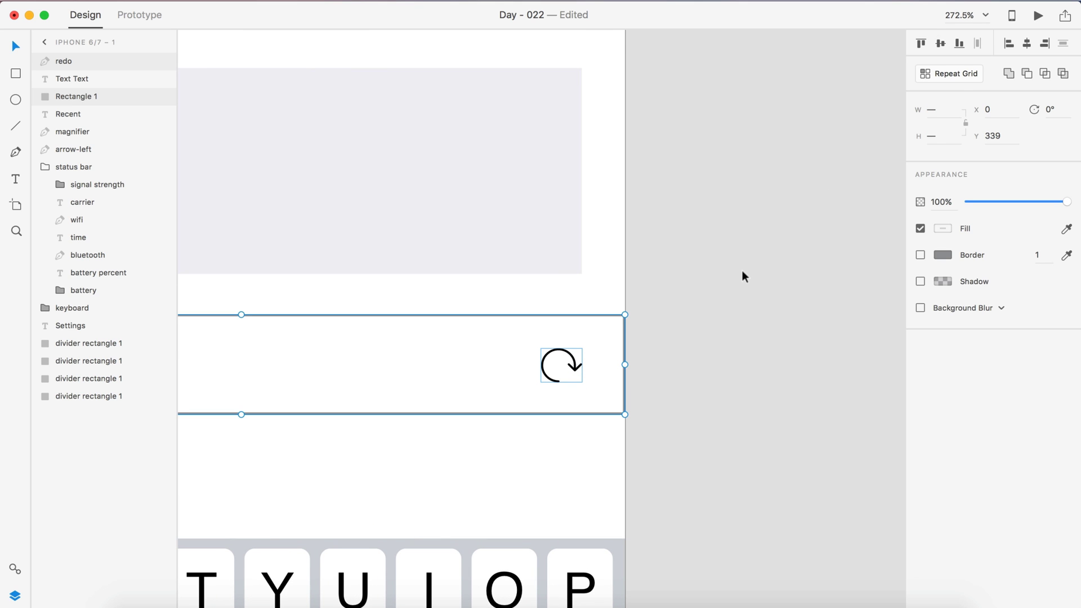
Place the redo icon against the artboard's right edge and shift it 20 to the left.
left_click(742, 272)
left_click(571, 365)
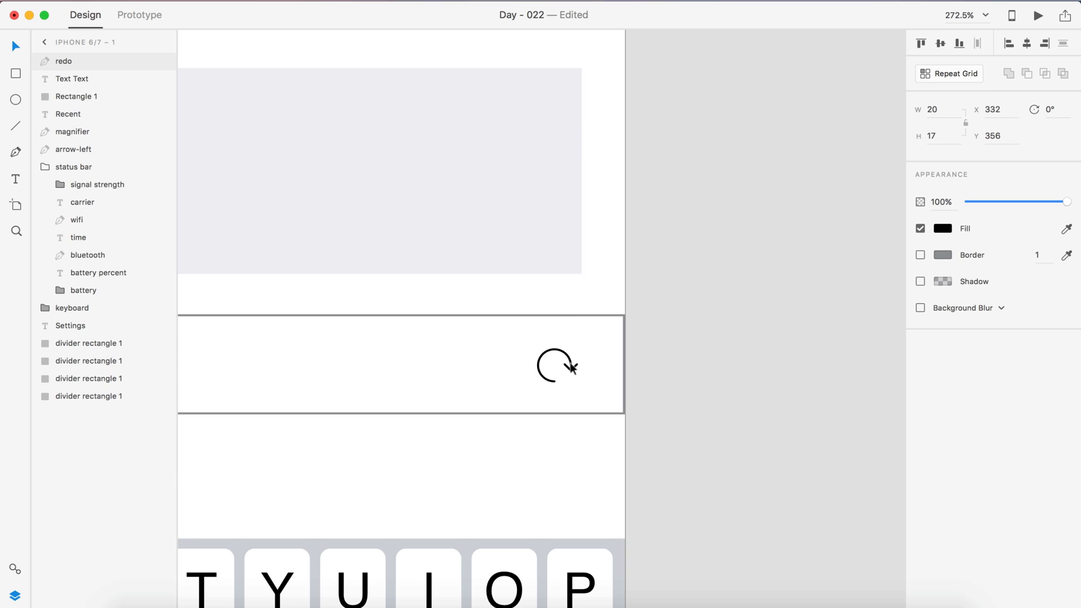
left_click_drag(572, 367, 618, 366)
key("shift+Left")
key("shift+Left")
Set the redo icon's fill to the saved lavender-blue swatch.
left_click(943, 229)
left_click(806, 324)
left_click(702, 423)
key("super+0")
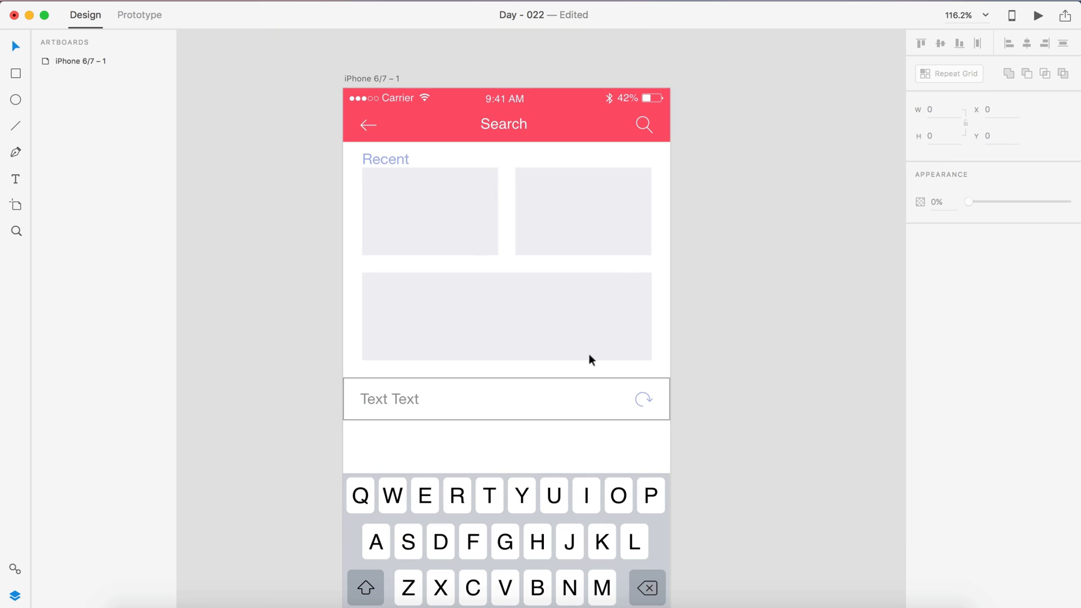
Set the Text Text label's fill to the saved lavender-blue swatch.
scroll(507, 242, "down", 3)
scroll(507, 242, "left", 2)
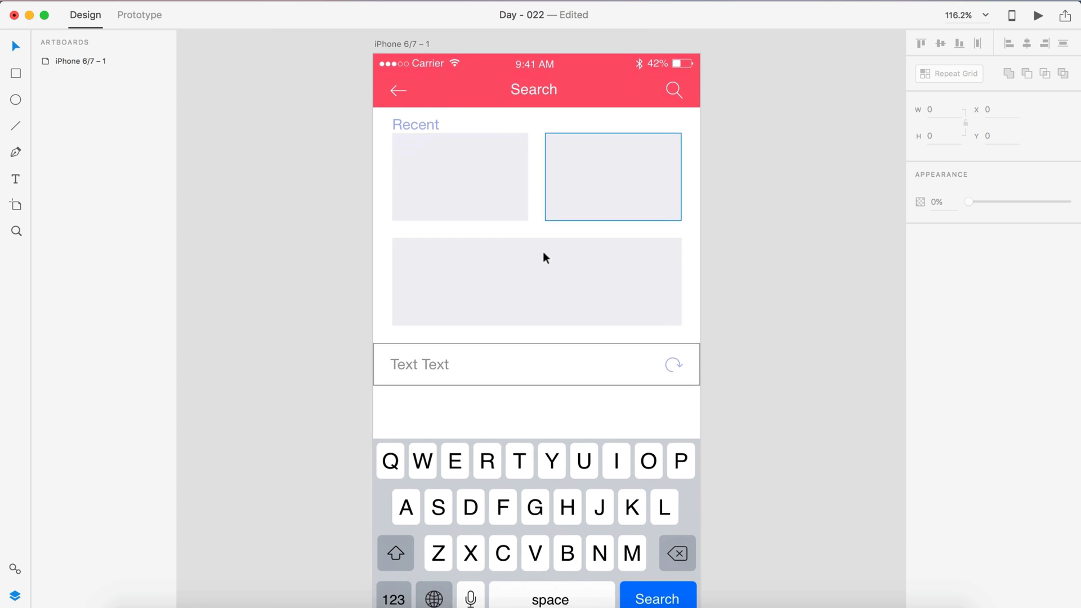
left_click(398, 364)
left_click(943, 370)
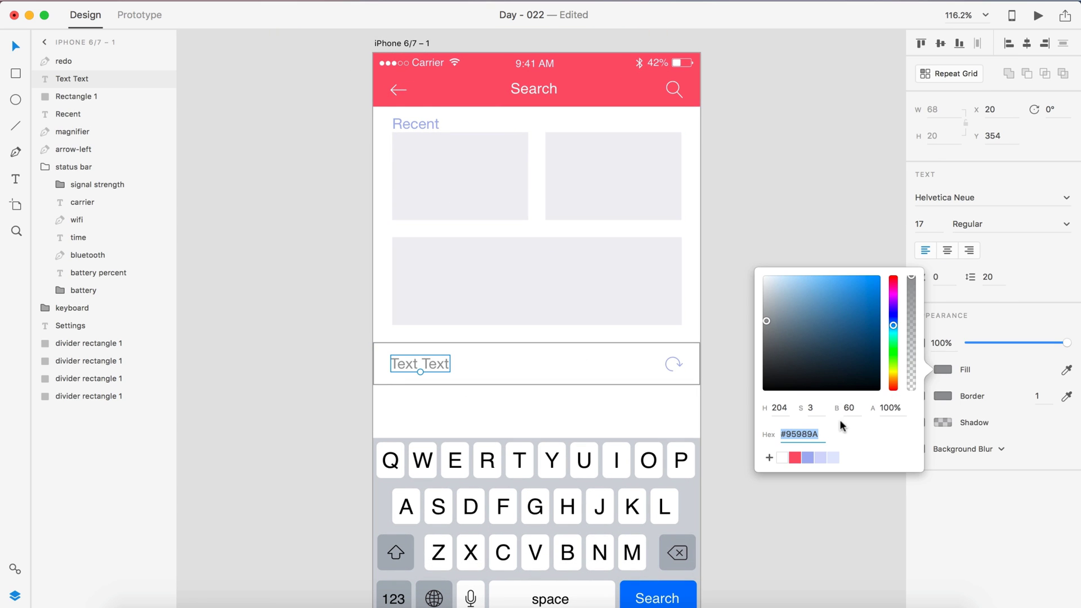
left_click(807, 457)
left_click(785, 168)
Hide the bar's background rectangle to preview the row without it, and show the rectangle again.
scroll(785, 168, "down", 3)
scroll(722, 299, "right", 2)
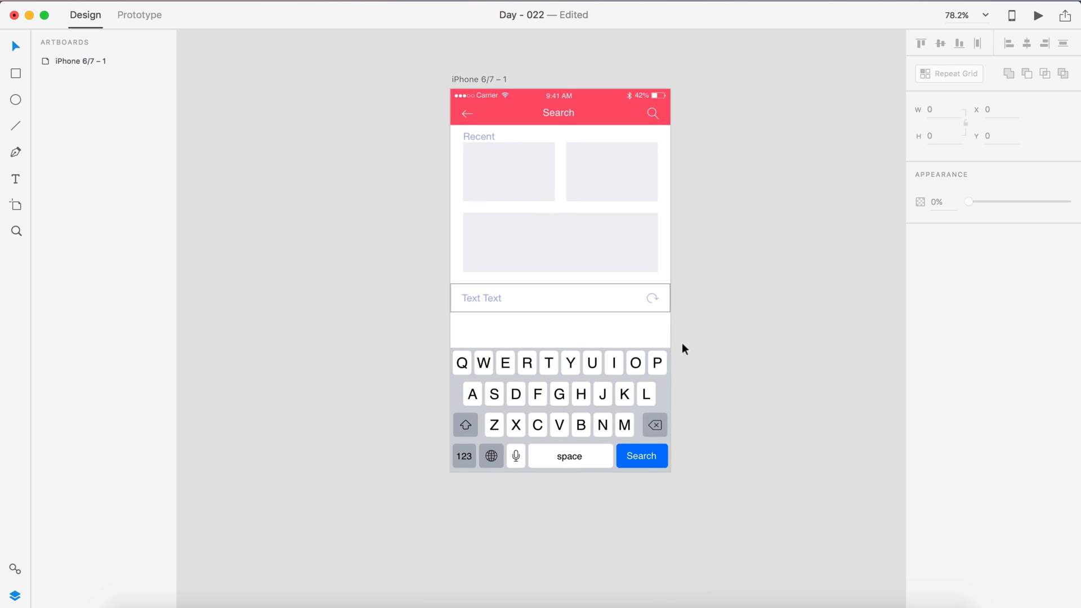
scroll(573, 330, "up", 5)
scroll(572, 330, "down", 2)
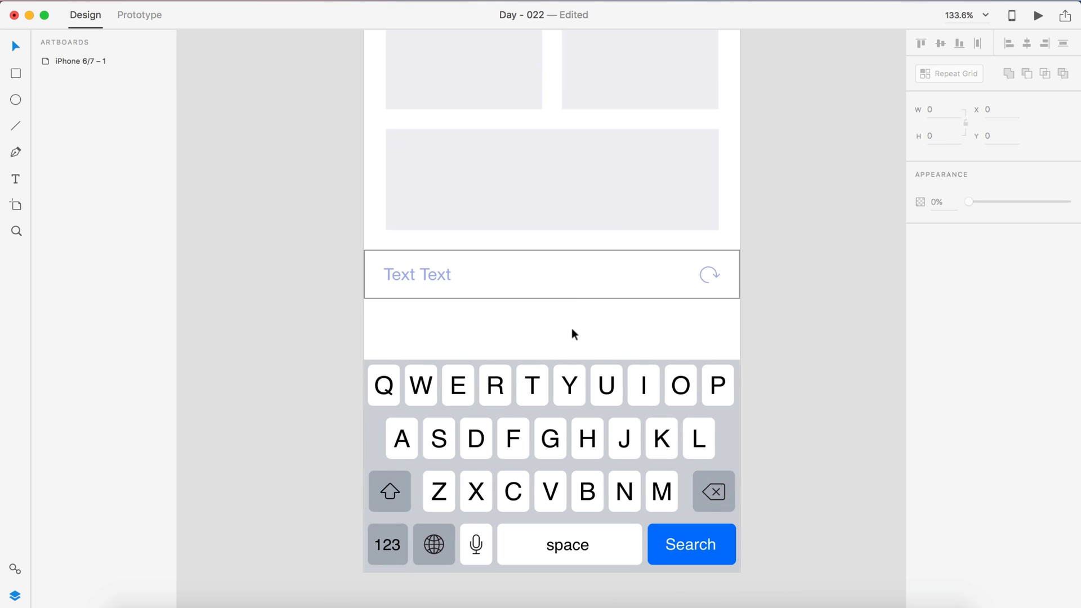
left_click(598, 276)
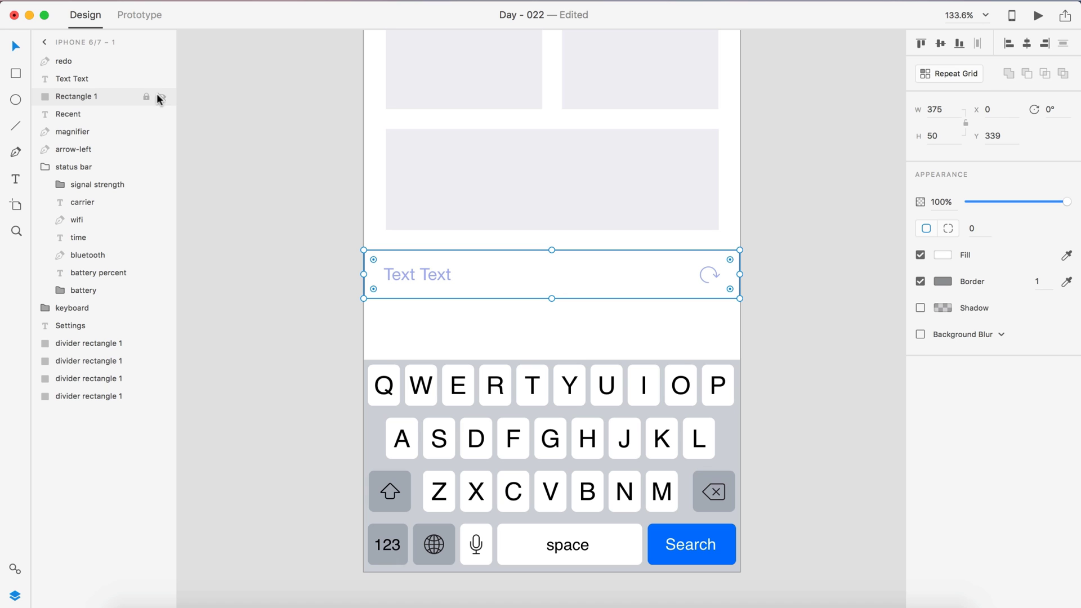
left_click(147, 97)
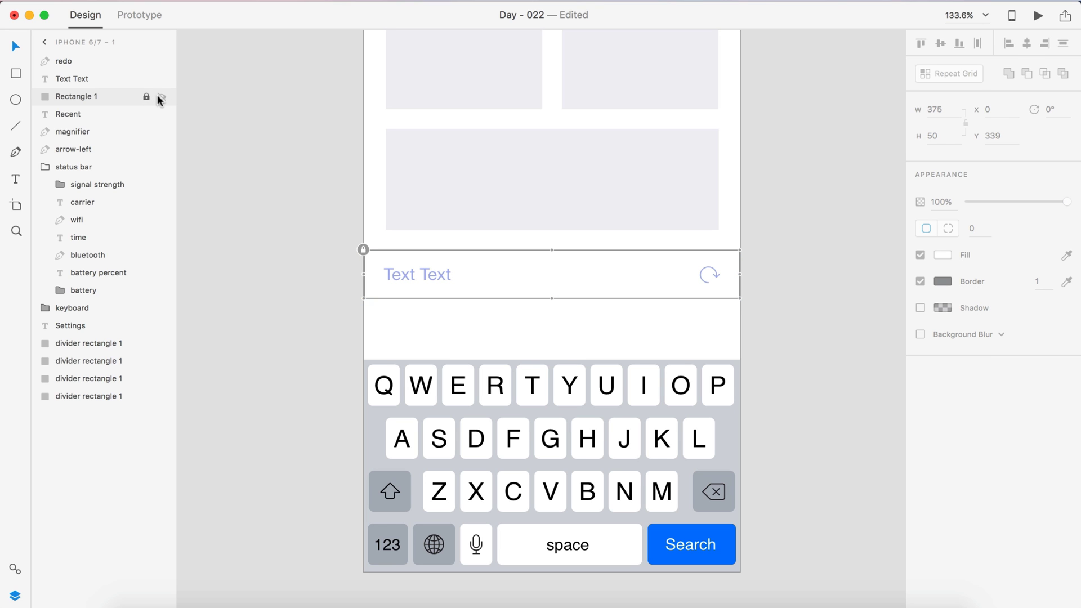
left_click(160, 97)
left_click(253, 197)
scroll(252, 198, "down", 3)
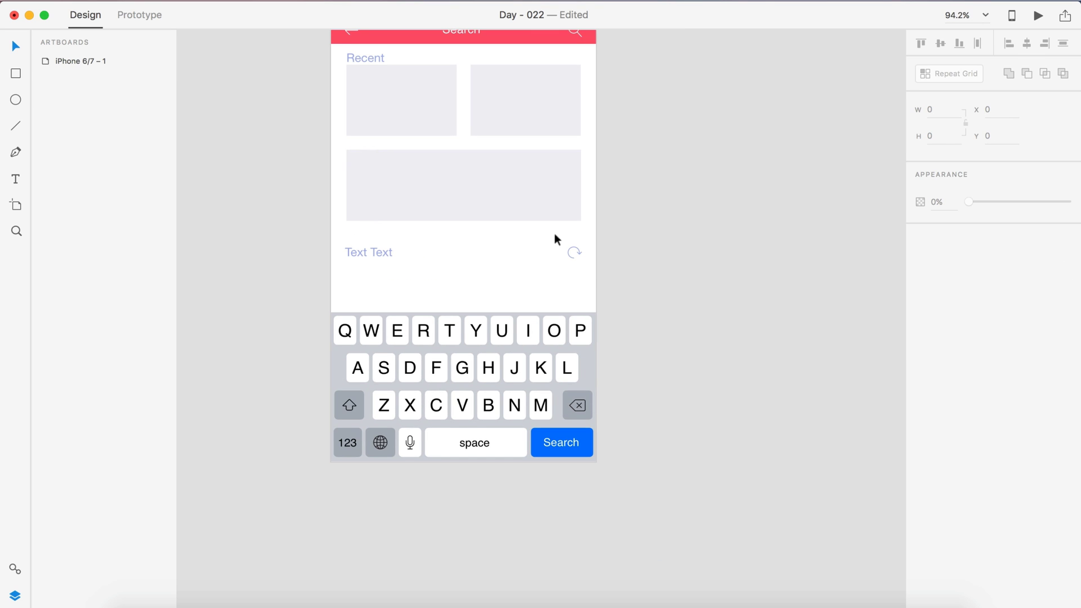
scroll(676, 271, "up", 3)
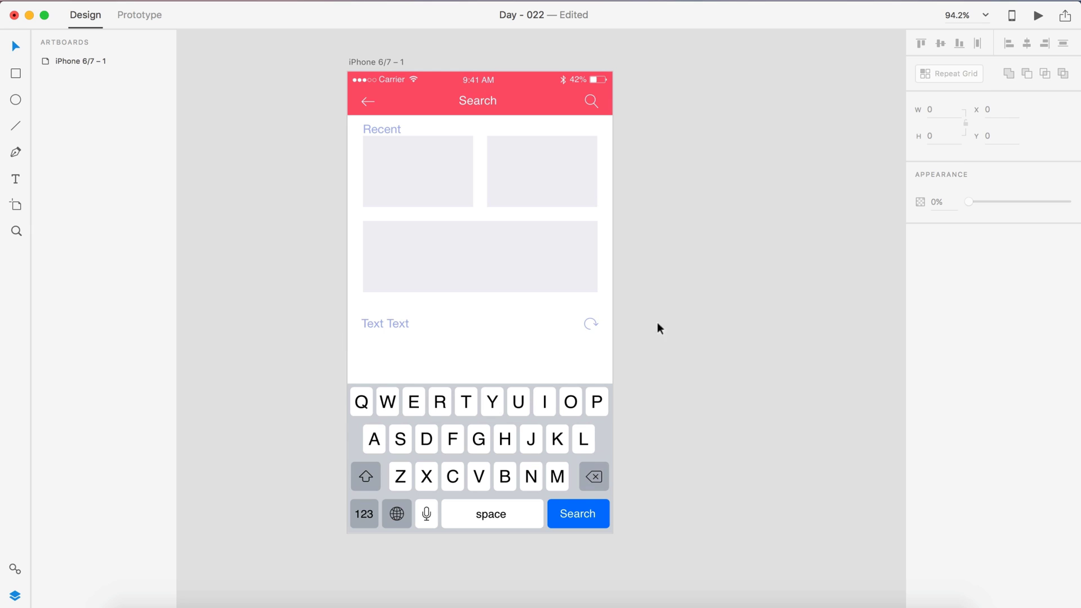
left_click(410, 325)
left_click(162, 97)
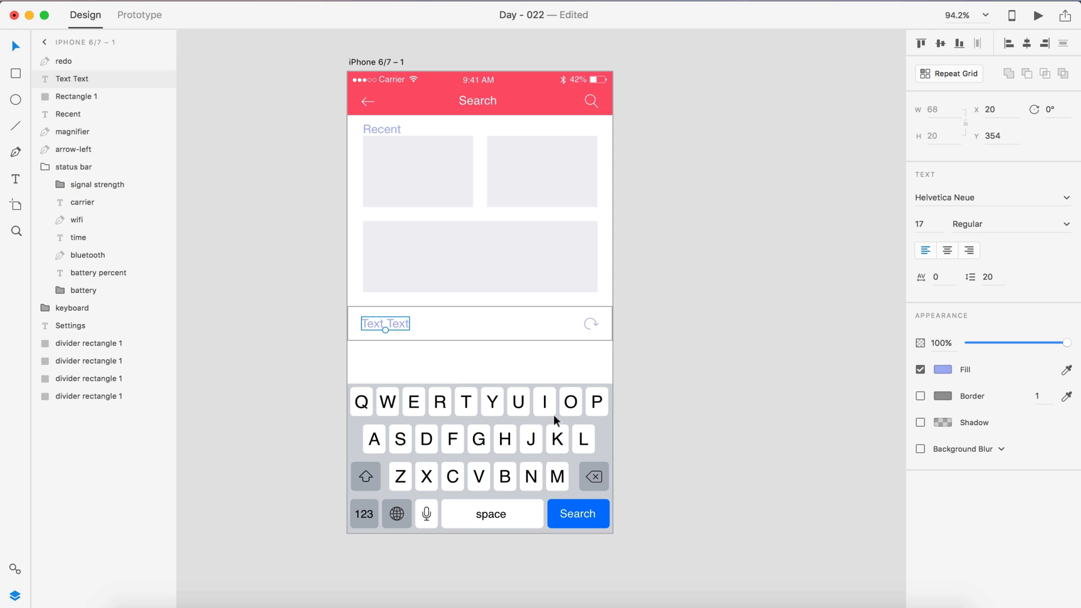
Duplicate the bar together with its label and redo icon directly below the original, at Y 387.
left_click_drag(640, 349, 307, 310)
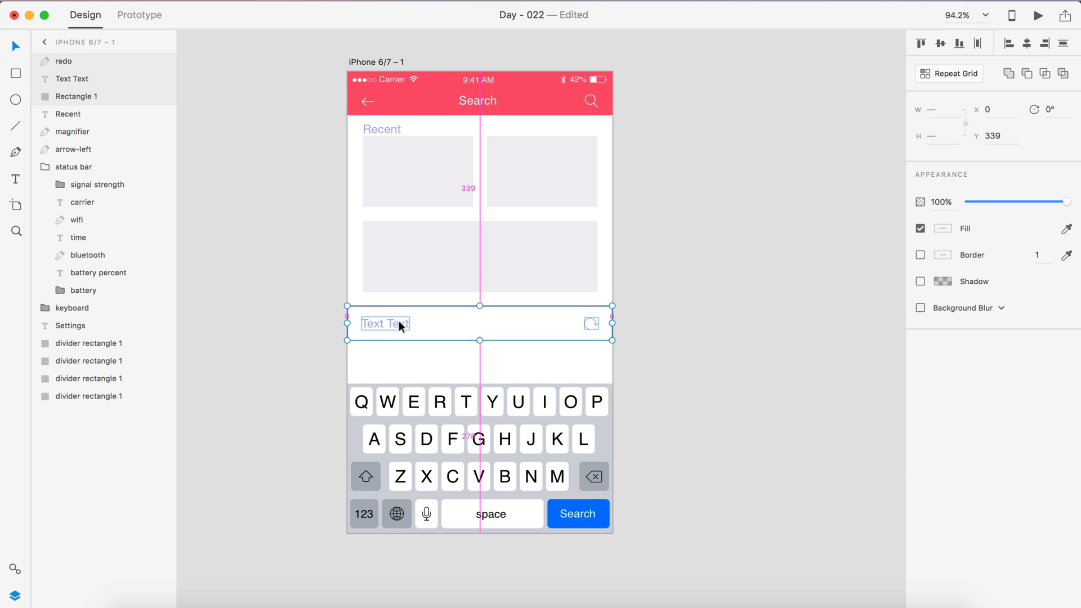
left_click_drag(398, 320, 397, 354)
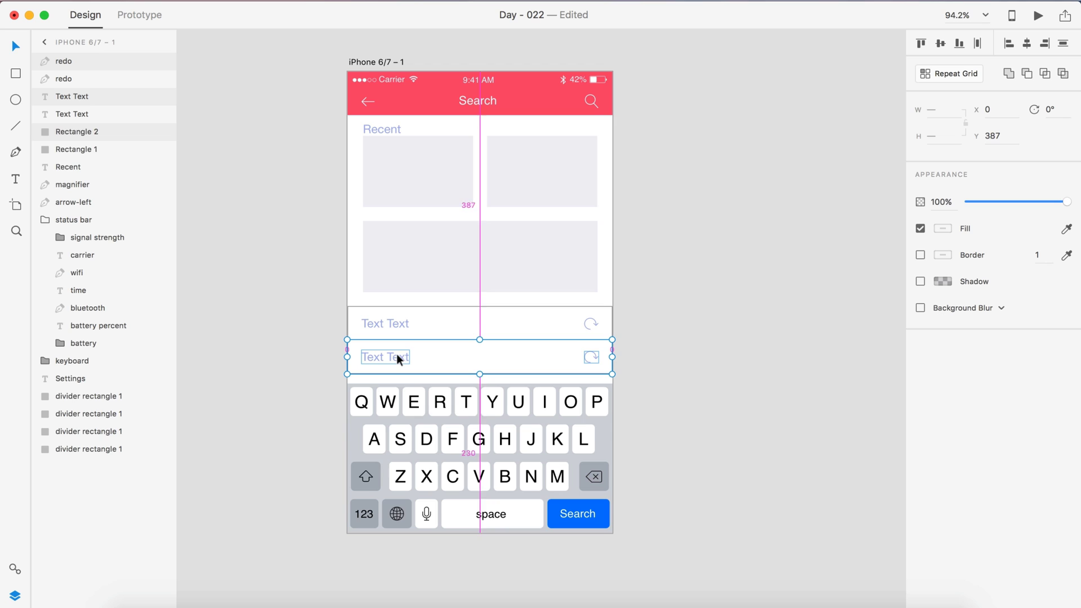
left_click(302, 339)
Hide the background rectangles of both text rows, Rectangle 1 and Rectangle 2.
double_click(534, 364)
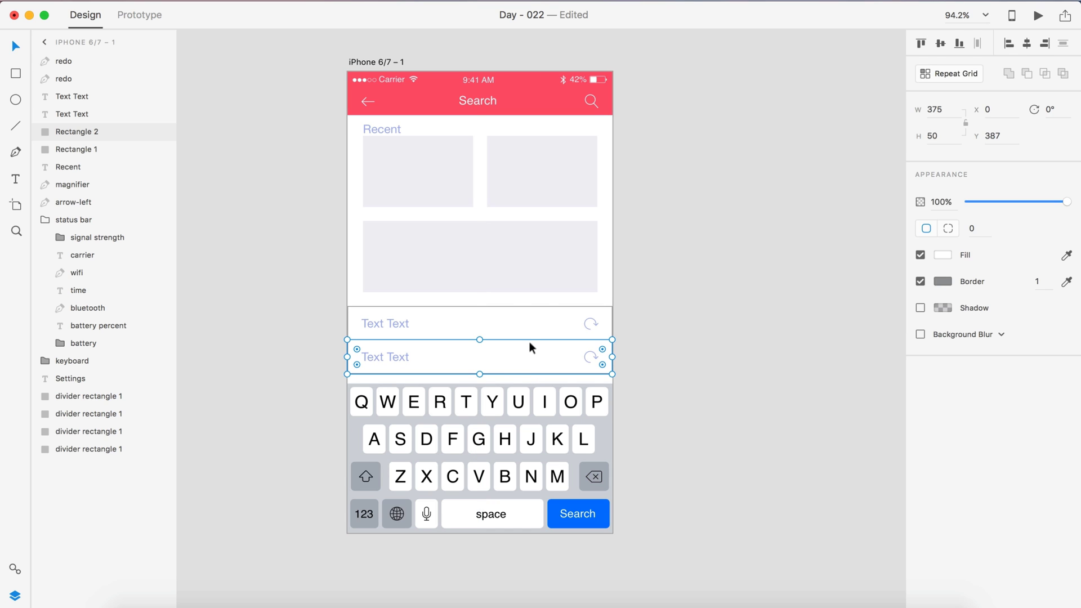
left_click(529, 342, "shift")
left_click(555, 363)
left_click(537, 311, "shift")
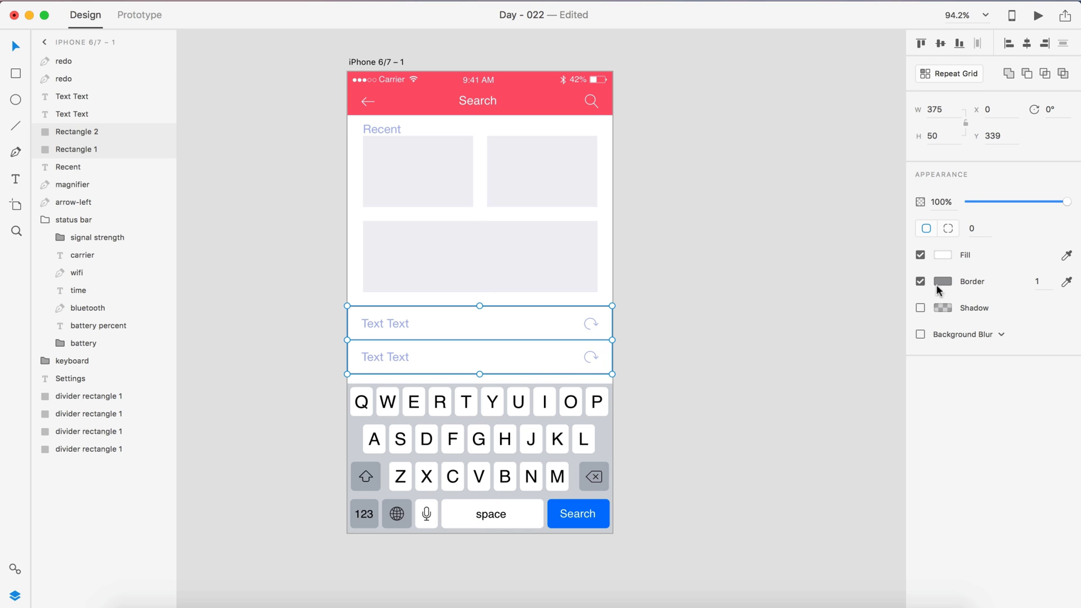
left_click(162, 149)
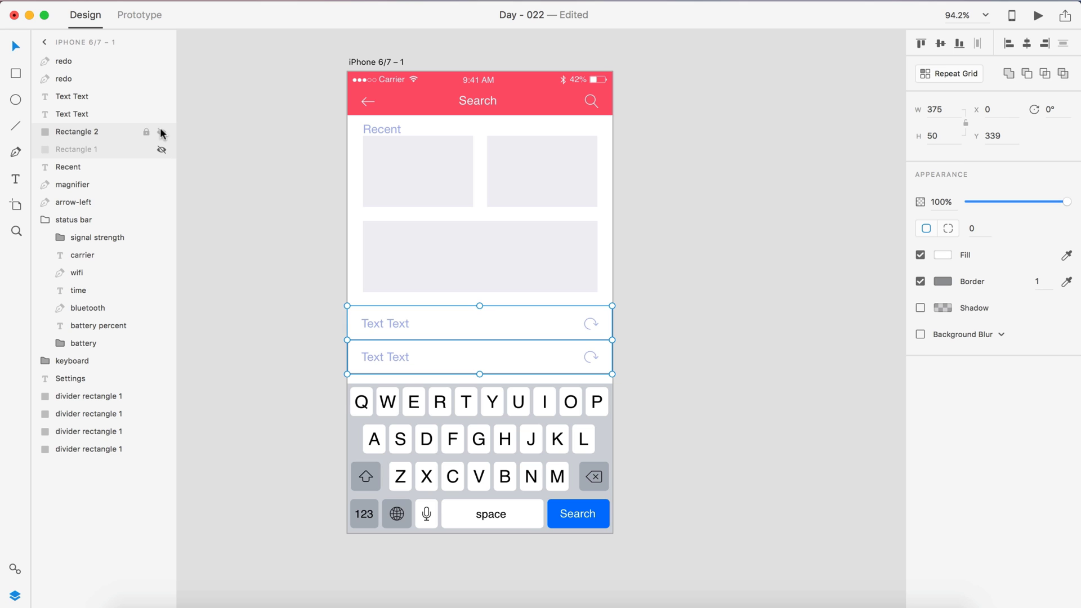
left_click(162, 132)
left_click(221, 175)
scroll(335, 262, "up", 5)
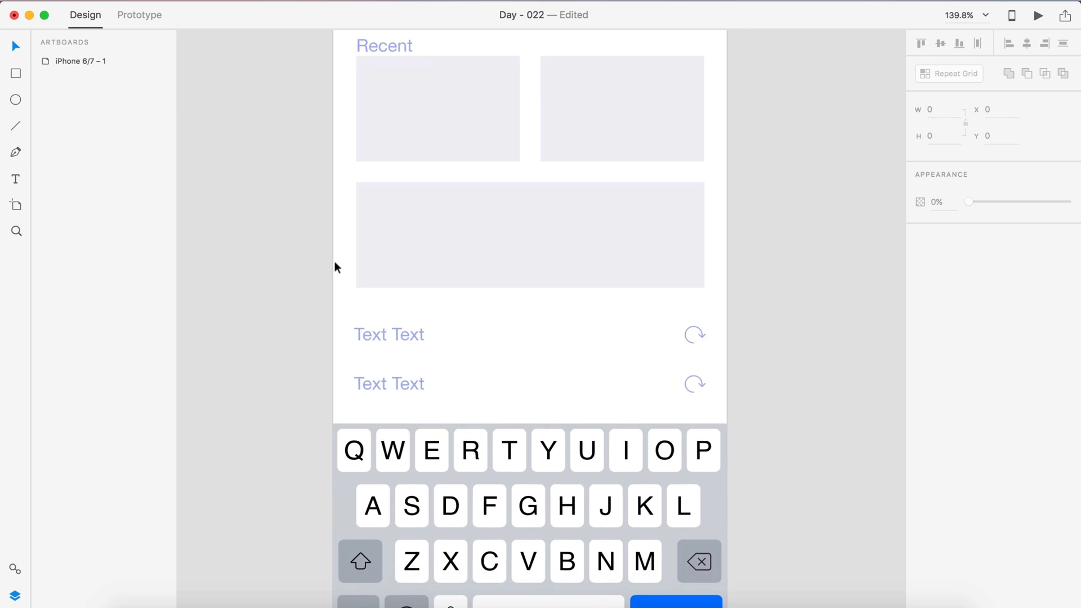
scroll(334, 263, "down", 6)
scroll(643, 255, "left", 1)
scroll(643, 254, "up", 5)
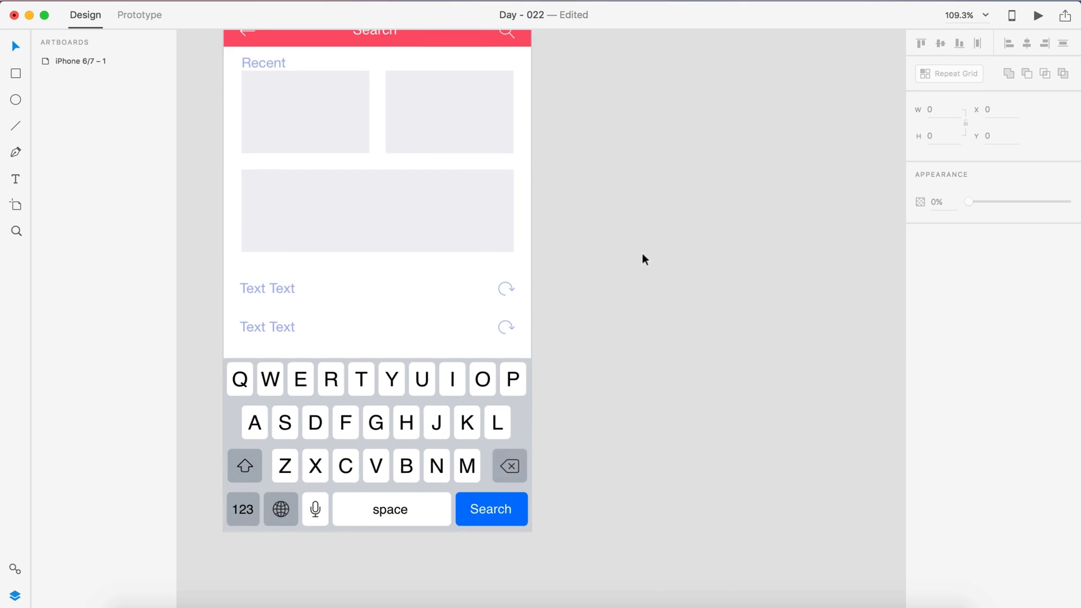
scroll(642, 254, "left", 3)
scroll(642, 254, "up", 2)
scroll(701, 276, "left", 2)
scroll(701, 276, "up", 1)
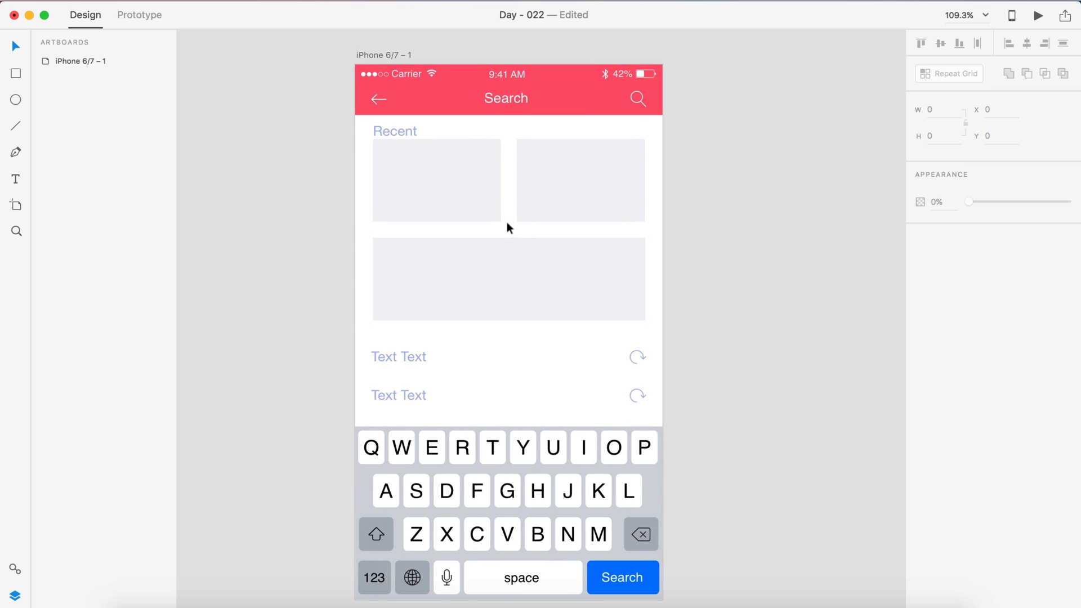
scroll(438, 174, "down", 3)
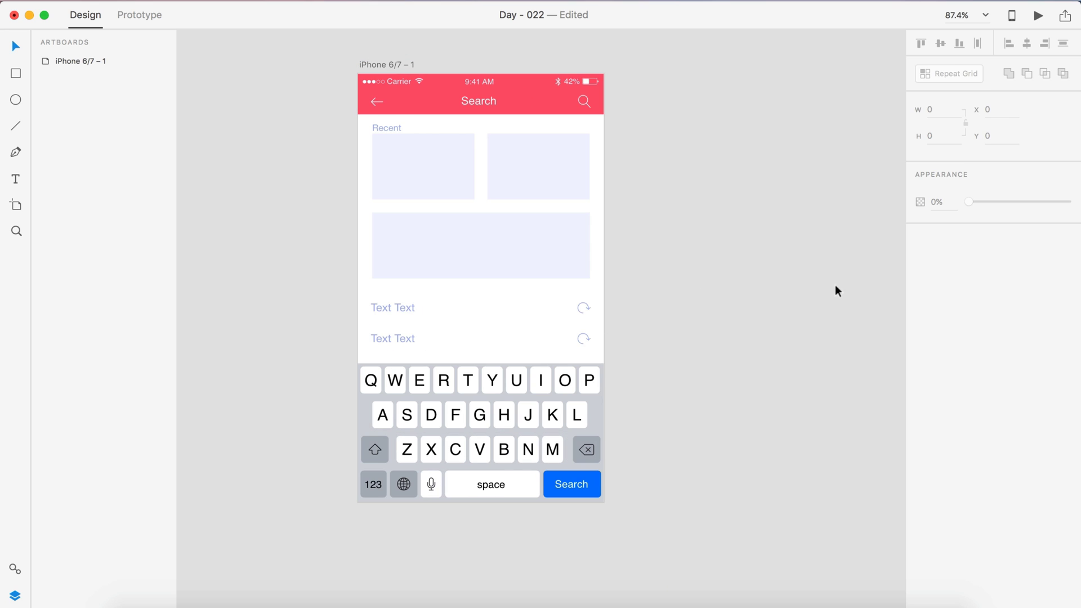
Check the fill and opacity settings of the three cards and the text settings of the Recent label.
left_click(572, 258)
left_click(542, 144, "shift")
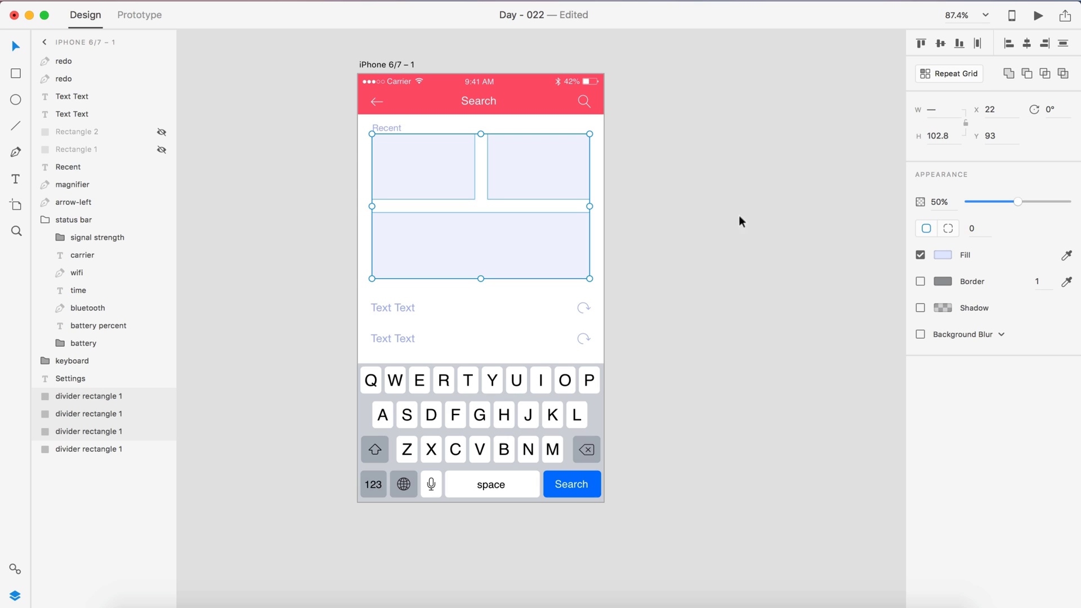
left_click(686, 262)
scroll(686, 262, "down", 2)
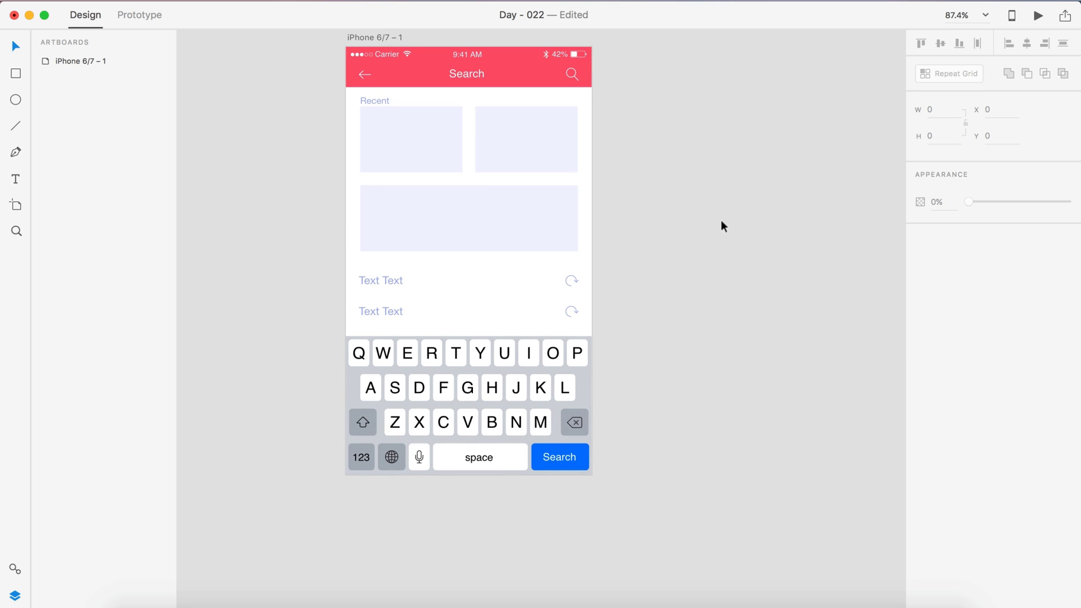
left_click(371, 103)
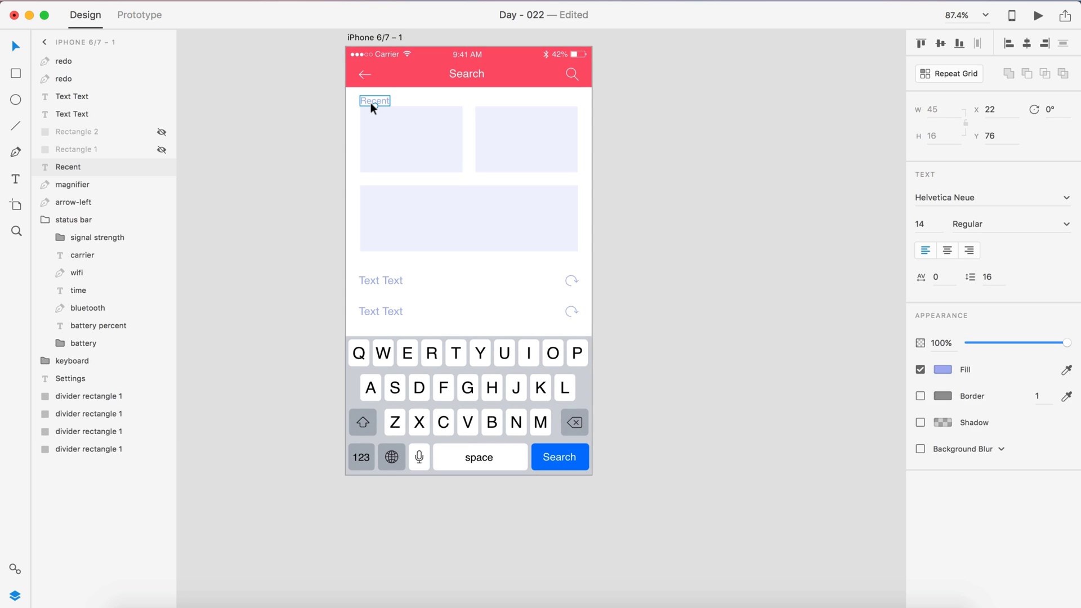
left_click(704, 307)
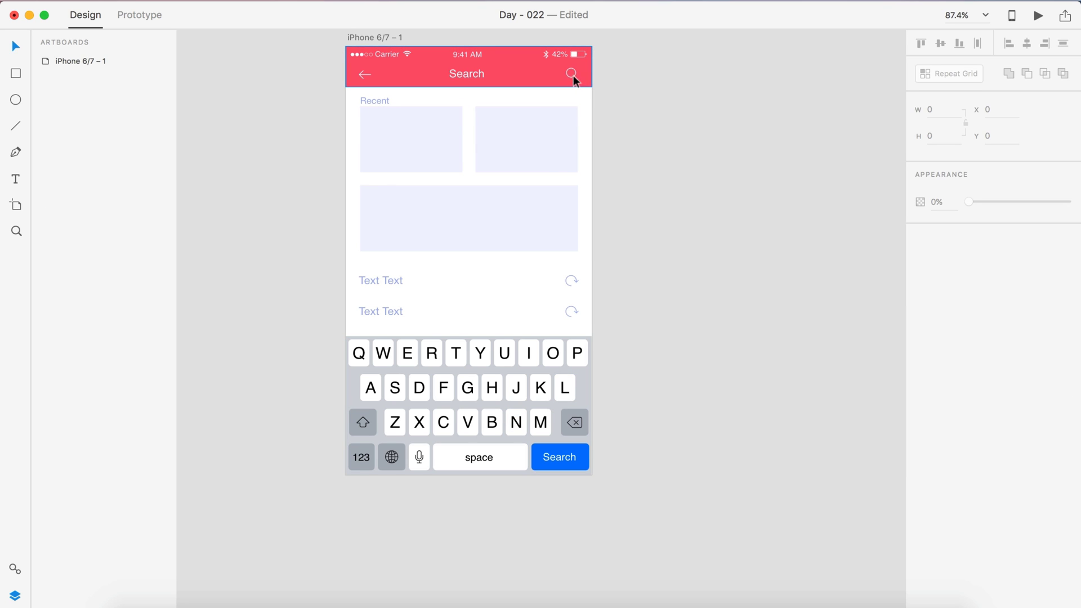
Delete the keyboard from the Search artboard.
left_click(478, 460)
key("Delete")
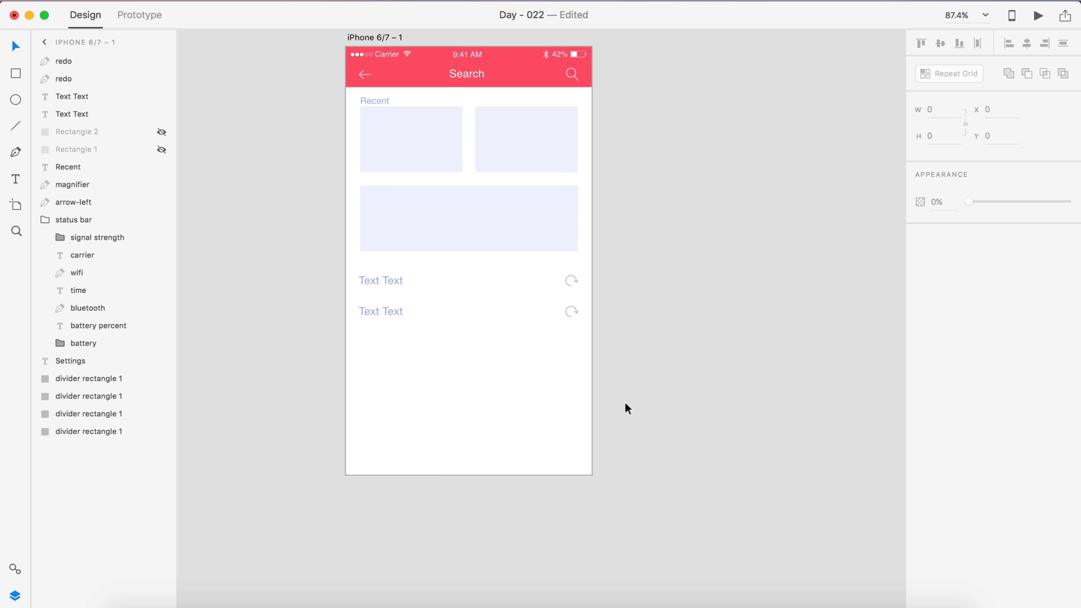
Show Rectangle 1 and Rectangle 2 again and duplicate both text rows with their backgrounds and redo icons directly below the originals.
scroll(636, 389, "down", 1)
left_click_drag(647, 376, 364, 247)
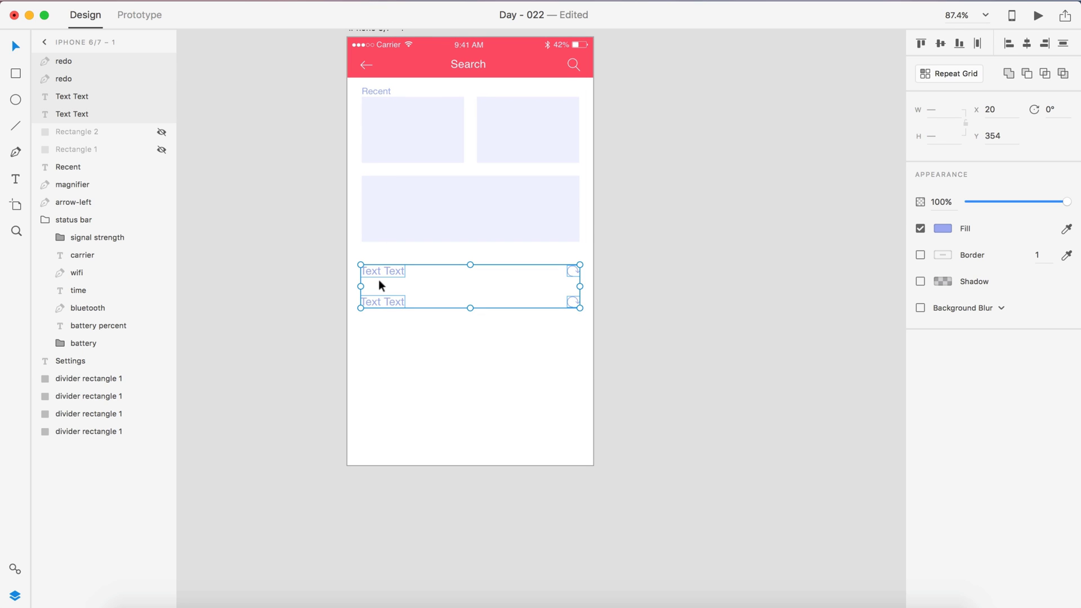
left_click(161, 131)
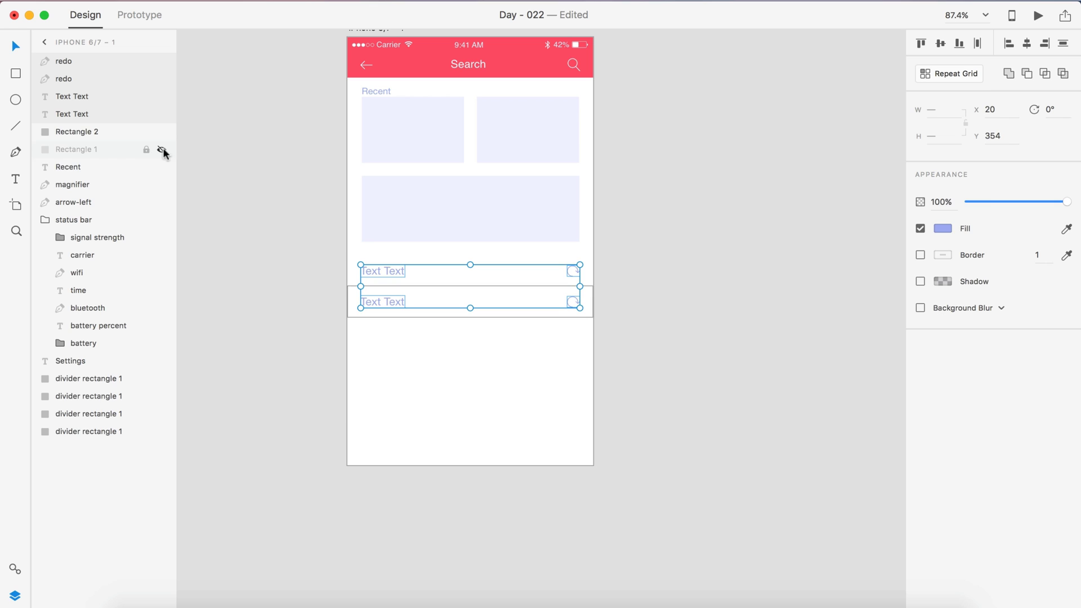
left_click(161, 149)
left_click(676, 364)
left_click_drag(640, 337, 391, 360)
left_click(584, 404)
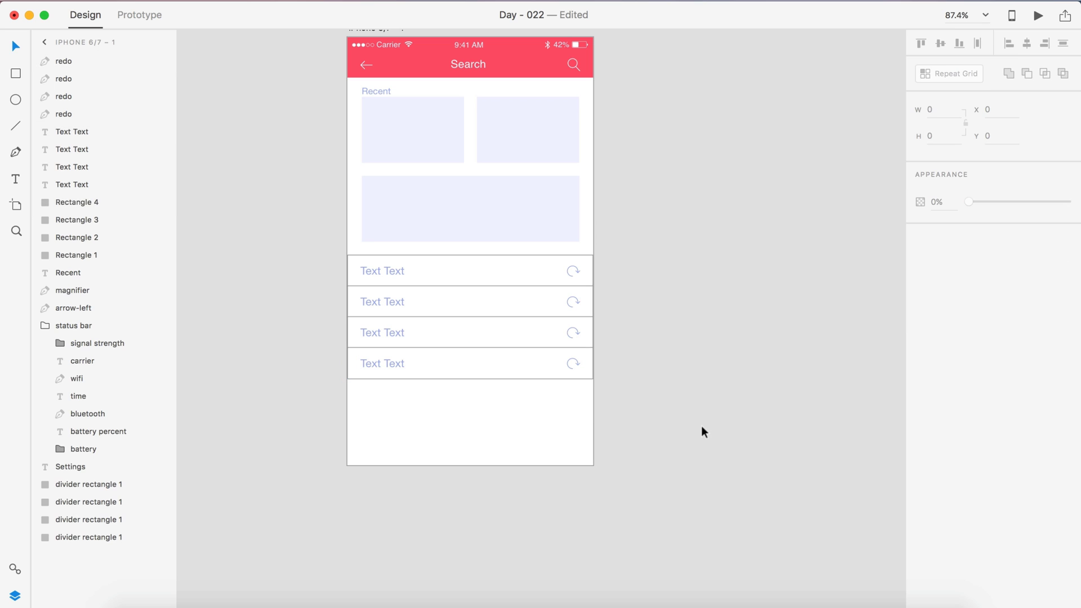
Hide the four rows' background rectangles, Rectangle 1 to Rectangle 4, to preview the list without borders.
left_click_drag(519, 444, 505, 271)
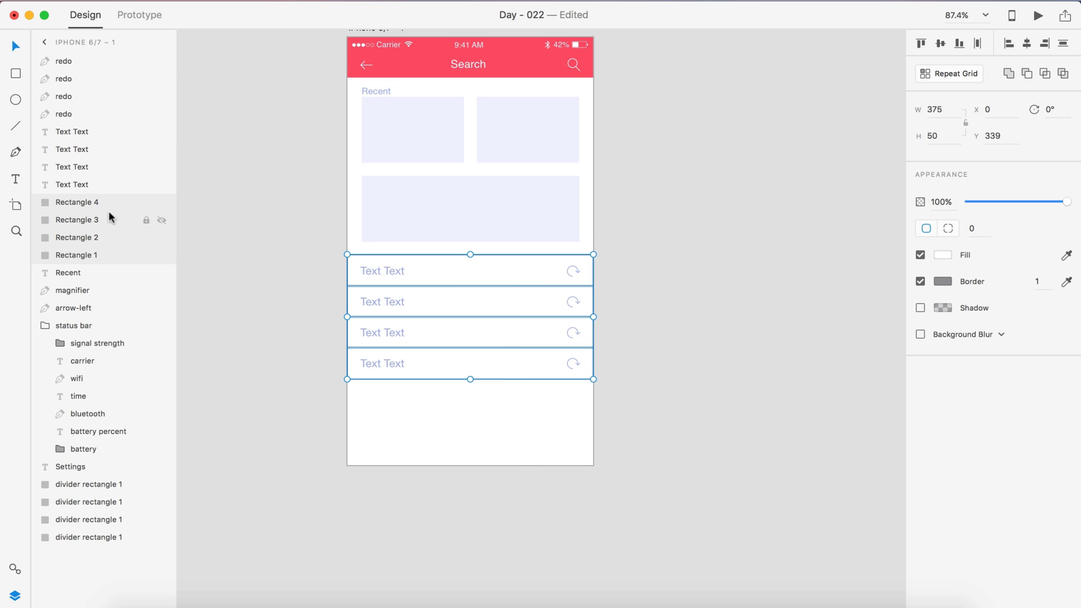
left_click(161, 202)
left_click(161, 220)
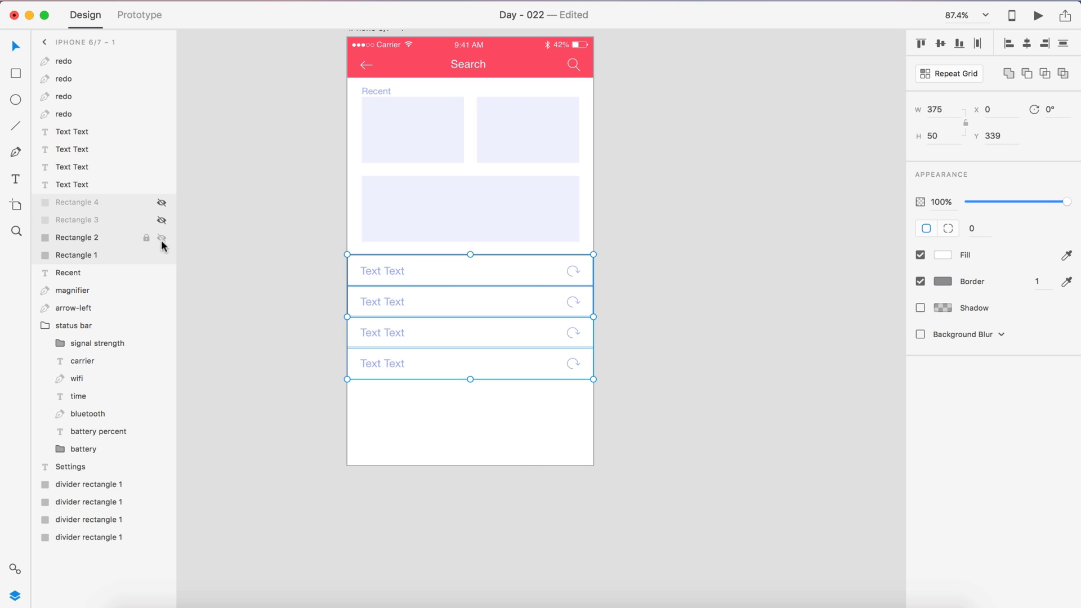
left_click(161, 237)
left_click(161, 255)
left_click(245, 284)
scroll(244, 284, "down", 1)
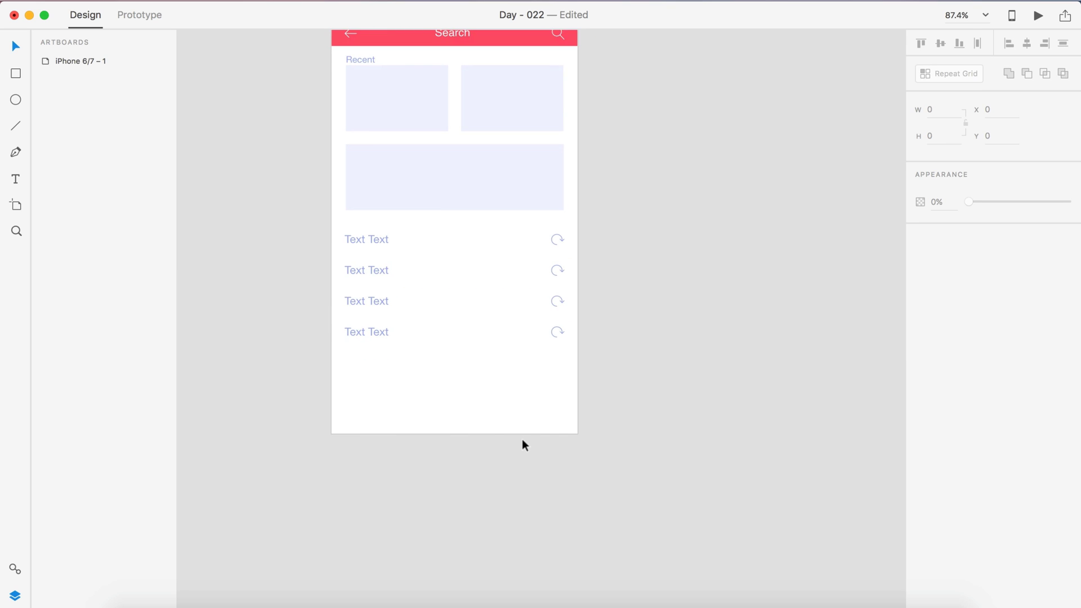
scroll(523, 440, "up", 3)
scroll(523, 440, "up", 3)
scroll(522, 440, "down", 4)
scroll(522, 440, "down", 2)
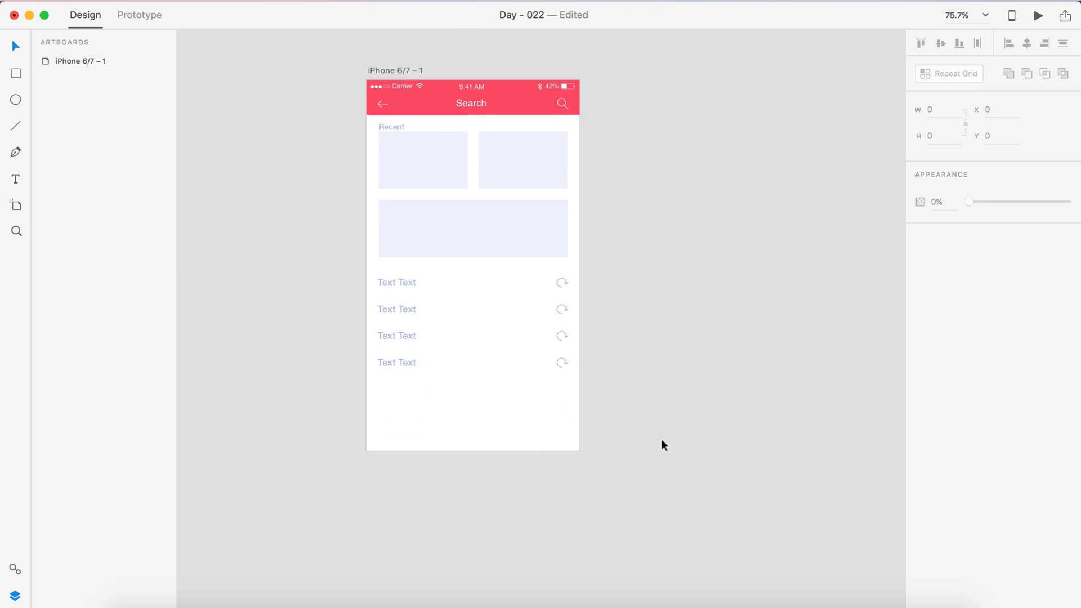
Show all four background rectangles and move the four text rows together down to the artboard's lower edge.
left_click_drag(661, 440, 324, 280)
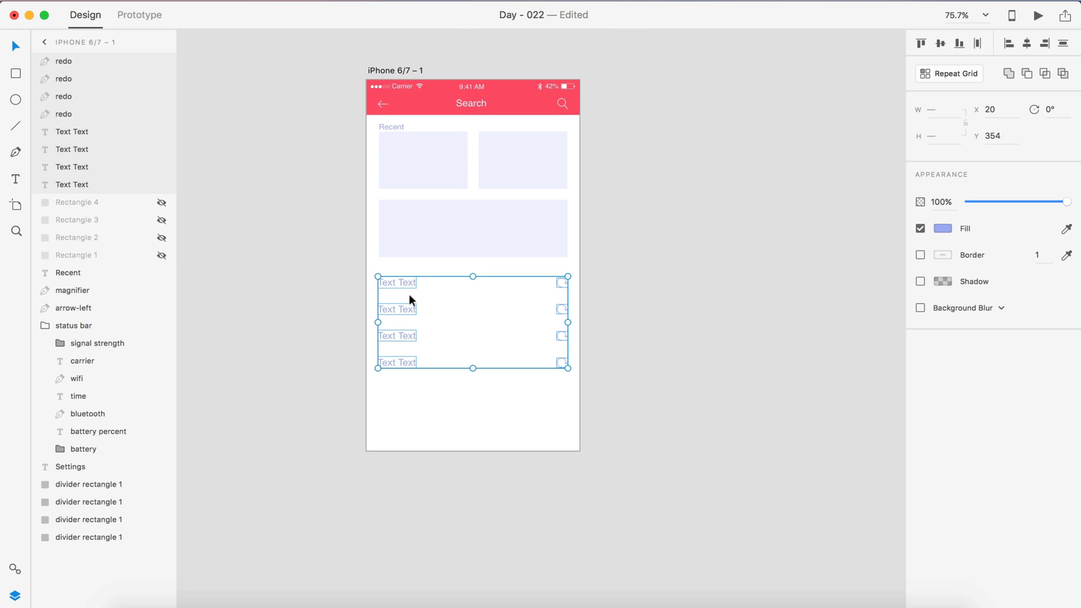
left_click(162, 202)
left_click(162, 220)
left_click(161, 238)
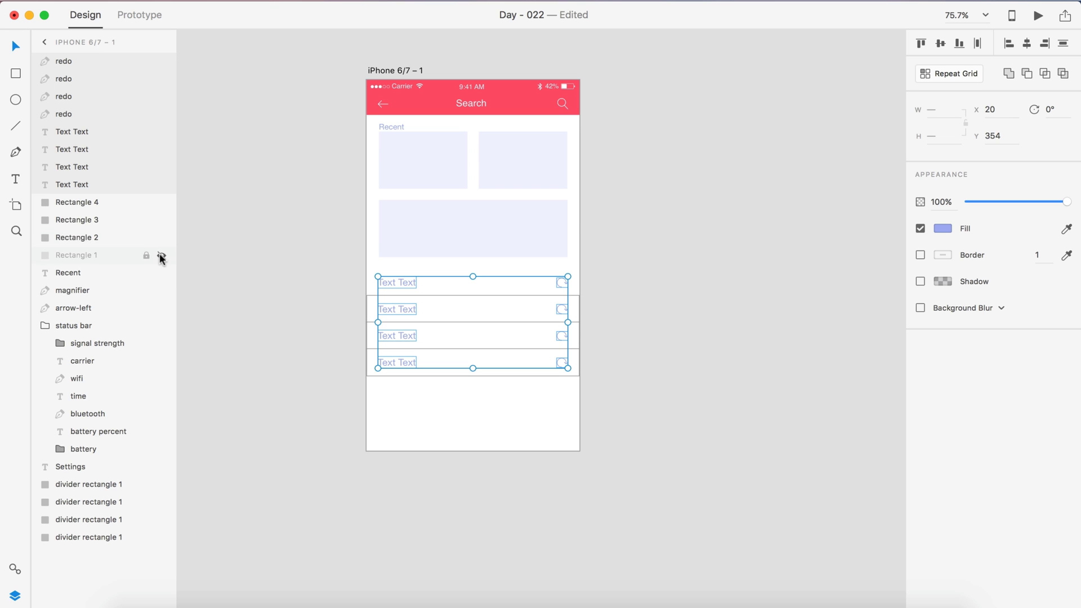
left_click(162, 255)
left_click_drag(677, 459, 342, 267)
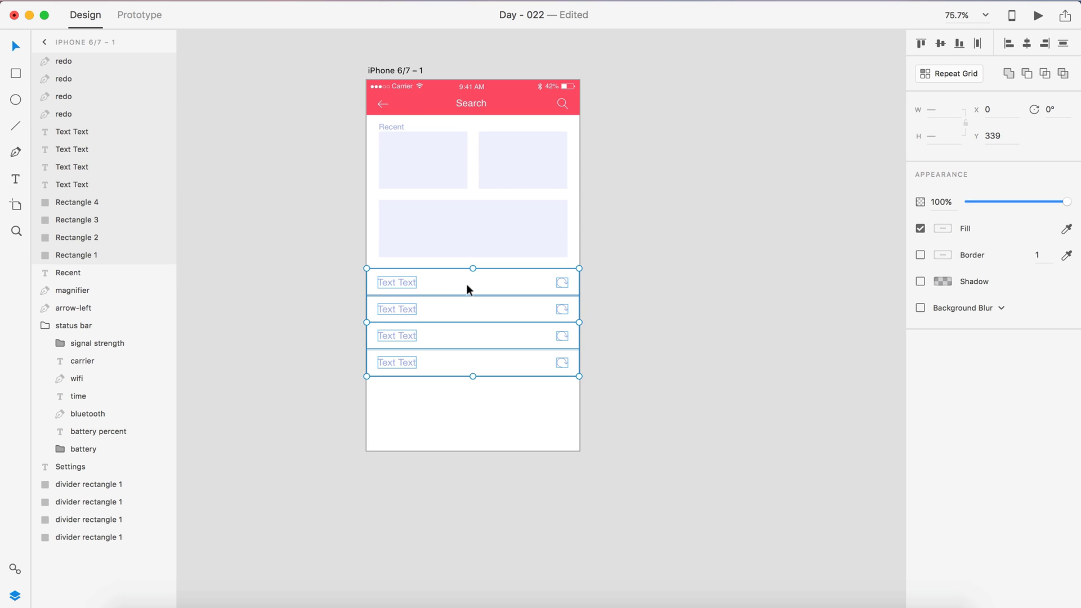
left_click_drag(466, 283, 465, 359)
left_click(530, 274)
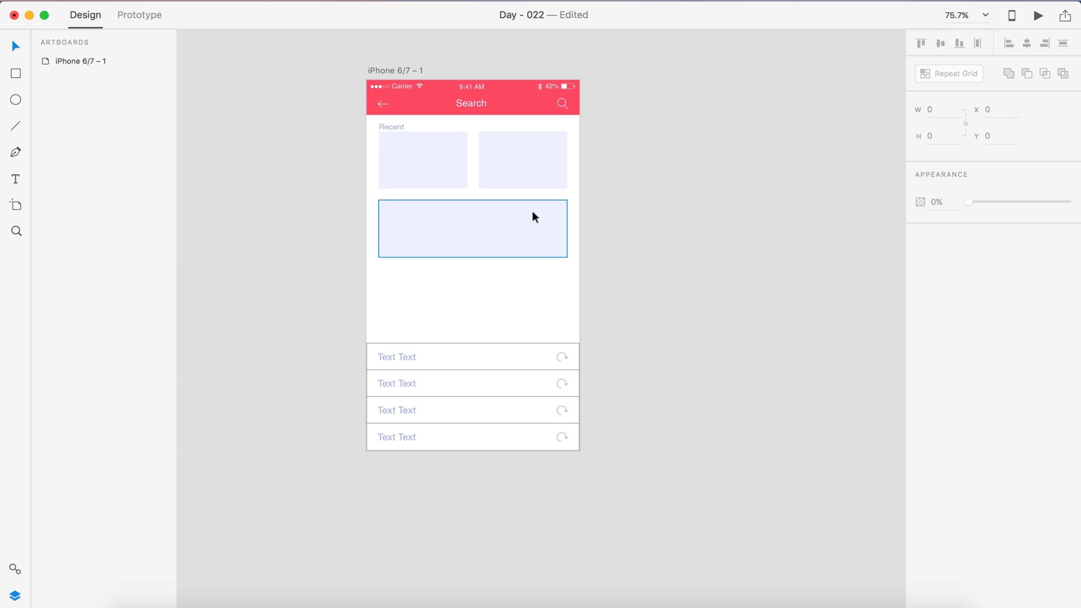
Move the three cards down to Y 233, and duplicate the pair of small cards under the Recent label at Y 92.
left_click_drag(622, 258, 431, 235)
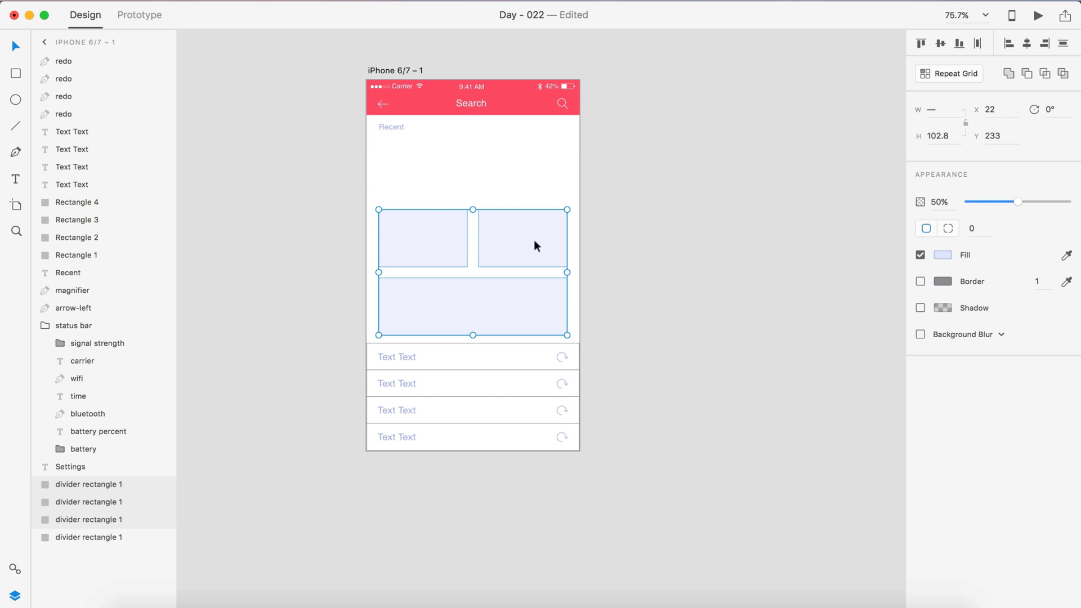
left_click(593, 247)
left_click_drag(624, 237, 430, 186)
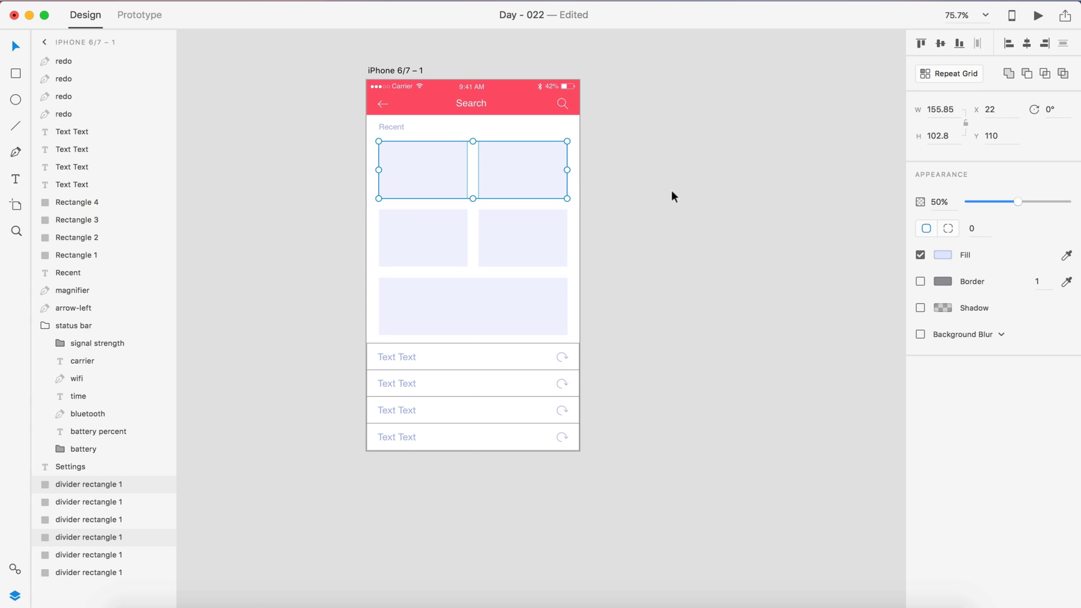
left_click_drag(657, 187, 434, 163)
scroll(563, 243, "right", 1)
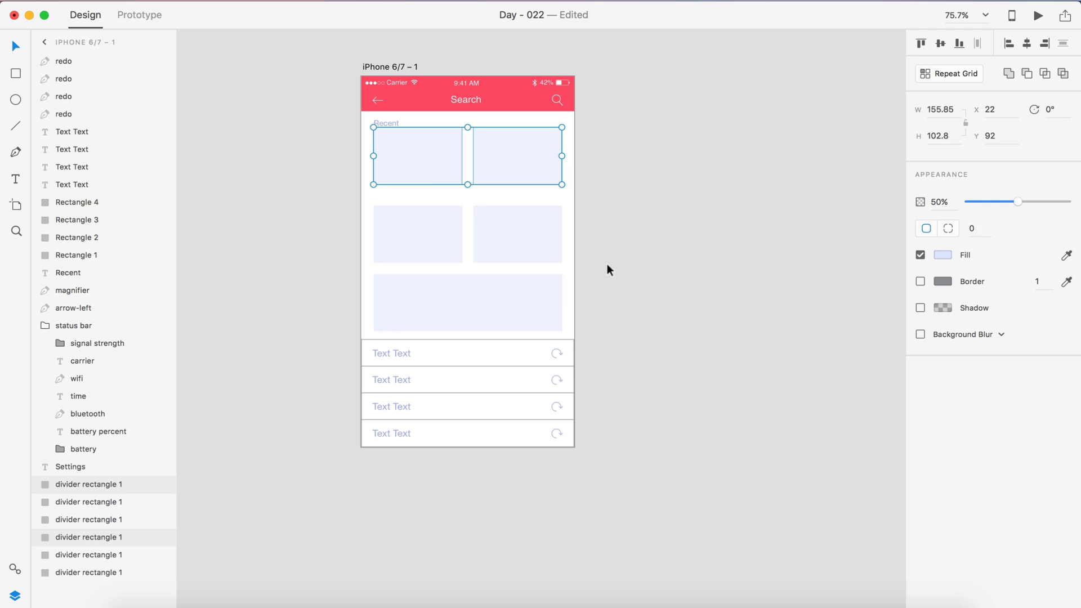
Move the lower pair of small cards up to 20 px below the first pair, and the wide card to Y 338.
left_click_drag(613, 244, 427, 227)
left_click_drag(429, 243, 429, 220)
key("shift+Down")
key("shift+Down")
left_click_drag(491, 306, 493, 288)
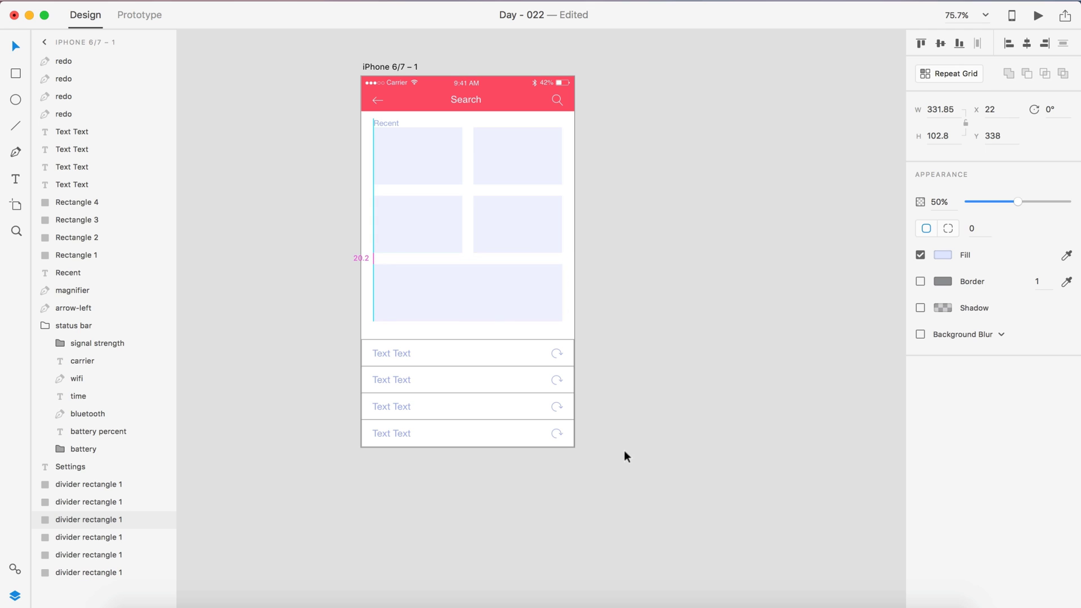
Move the four text rows up together to 20 px below the wide card, at Y 461.
left_click_drag(626, 454, 340, 350)
left_click_drag(451, 353, 492, 339)
key("shift+Down")
key("shift+Down")
left_click(654, 428)
scroll(653, 428, "down", 1)
scroll(653, 428, "left", 1)
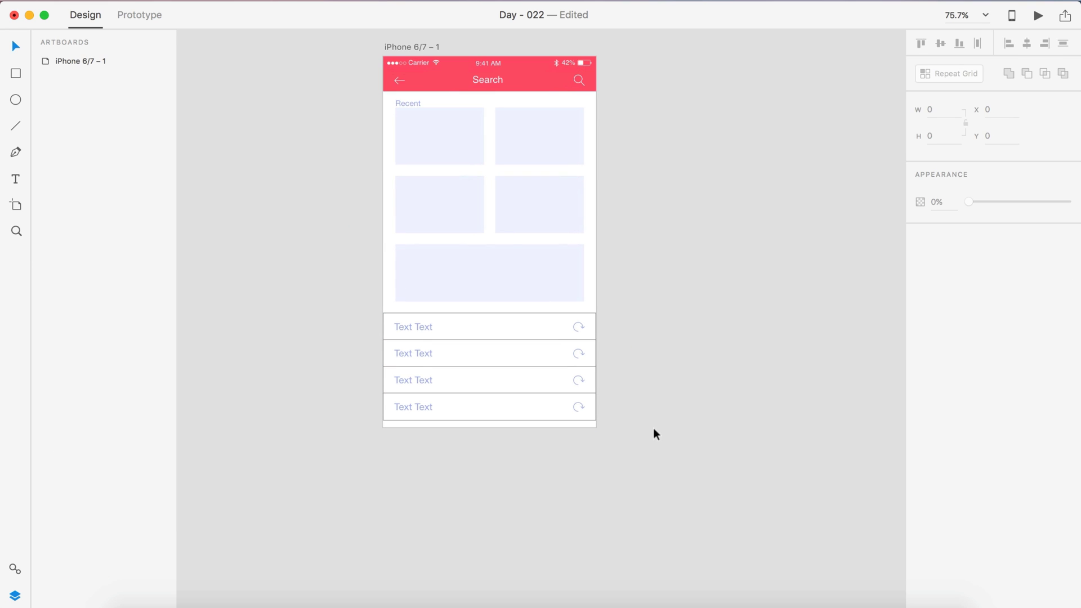
Hide the background rectangles of all four moved text rows, Rectangle 1 to Rectangle 4.
left_click_drag(498, 502, 509, 322)
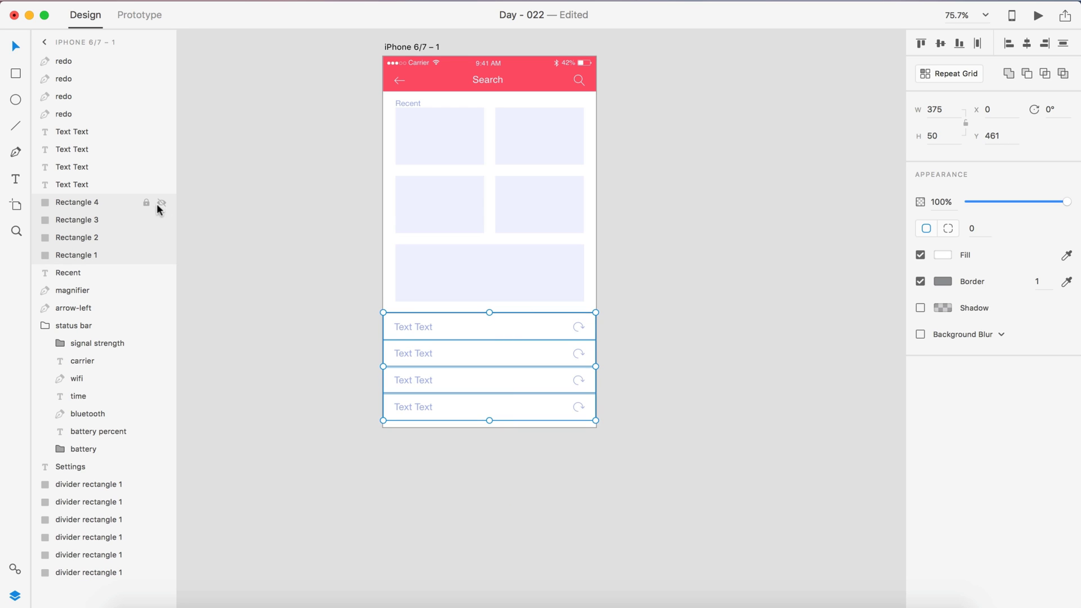
left_click(159, 204)
left_click(161, 219)
left_click(161, 237)
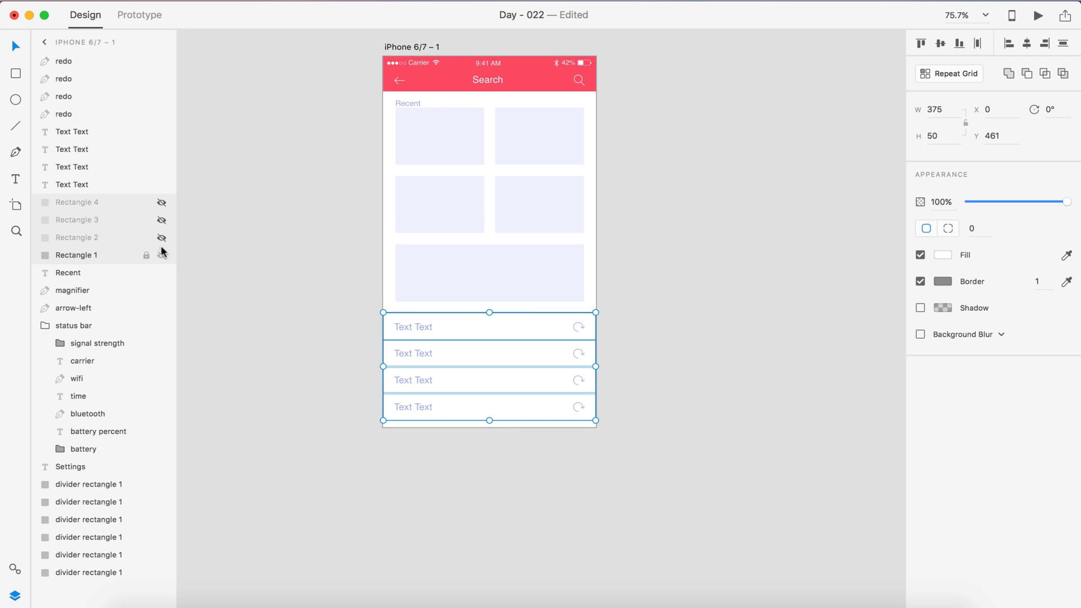
left_click(210, 265)
Examine the overall layout of the cards and text rows across the Search artboard.
scroll(688, 433, "up", 3)
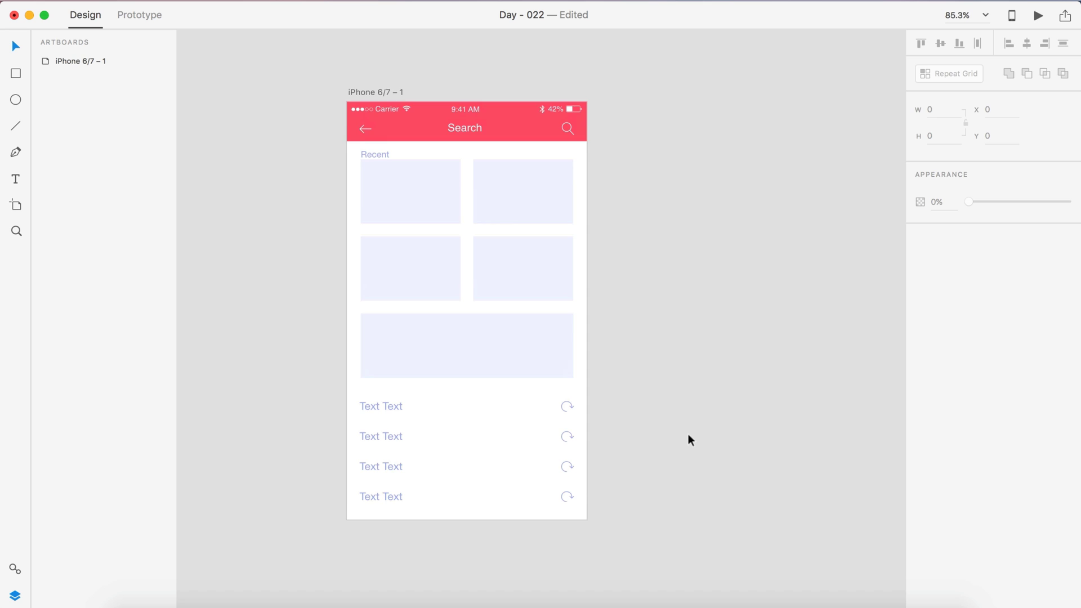
scroll(688, 434, "down", 3)
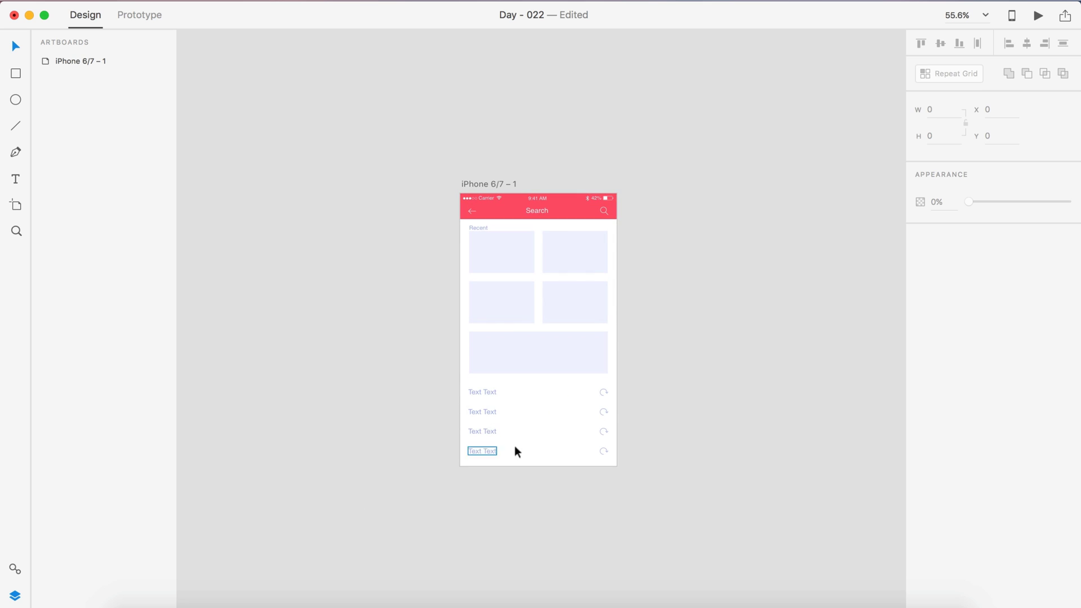
scroll(619, 296, "up", 3)
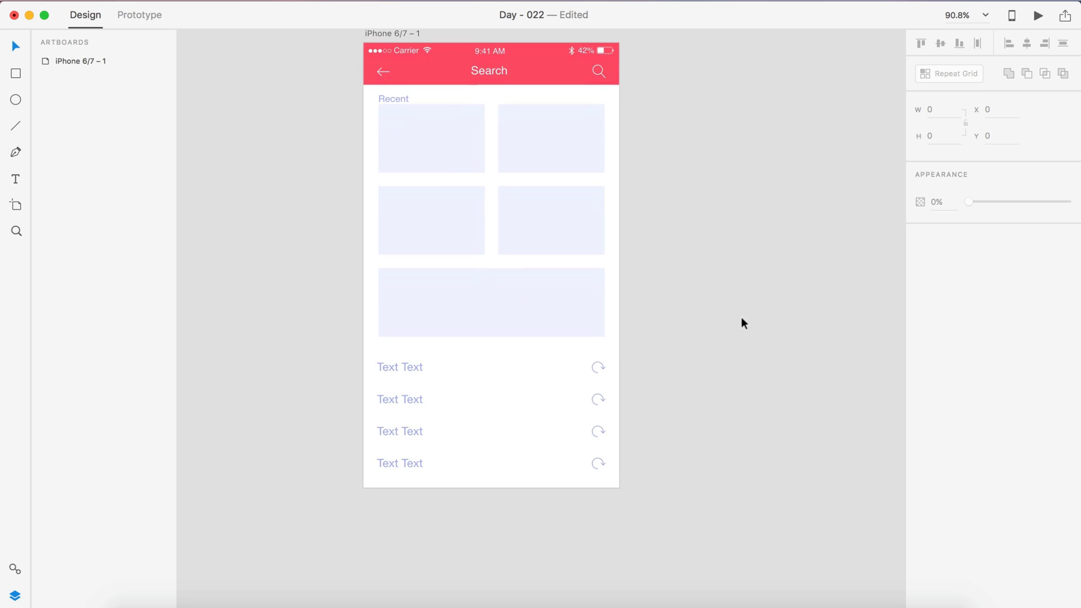
scroll(742, 319, "down", 1)
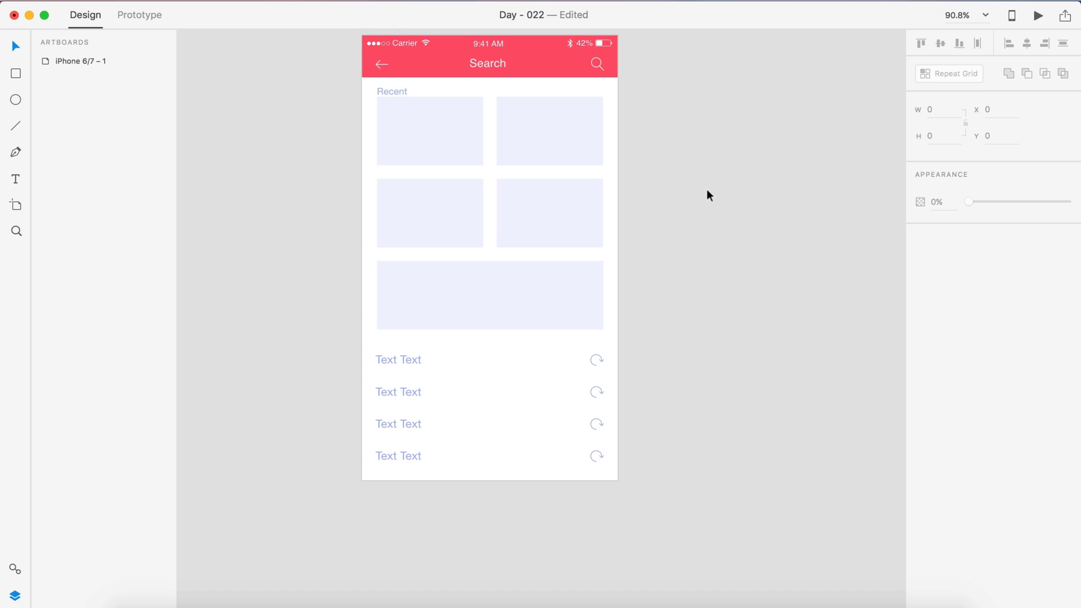
scroll(707, 190, "right", 3)
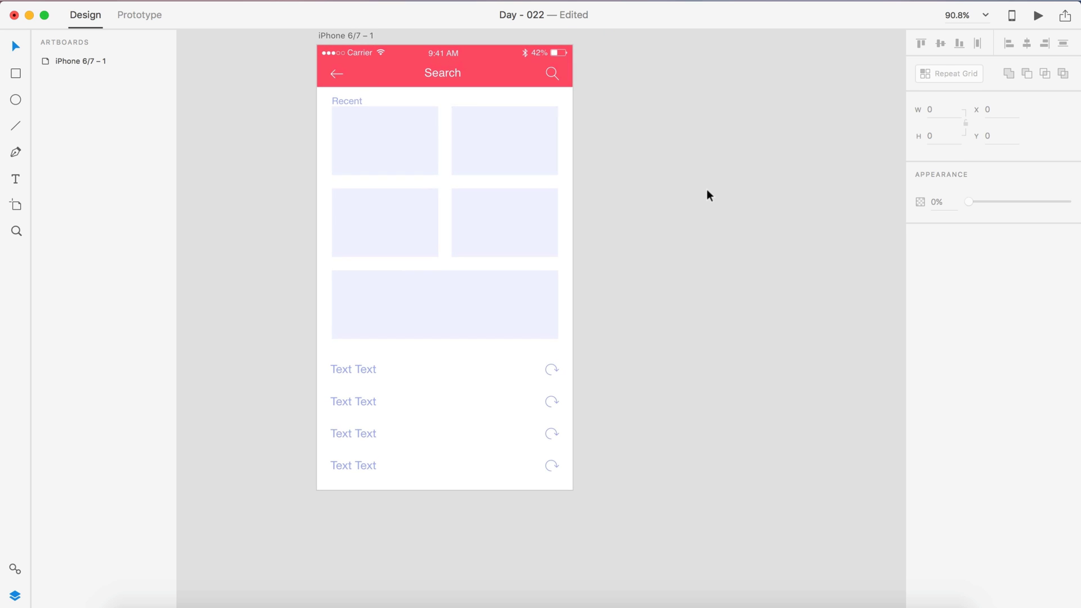
scroll(658, 234, "up", 3)
scroll(658, 234, "left", 3)
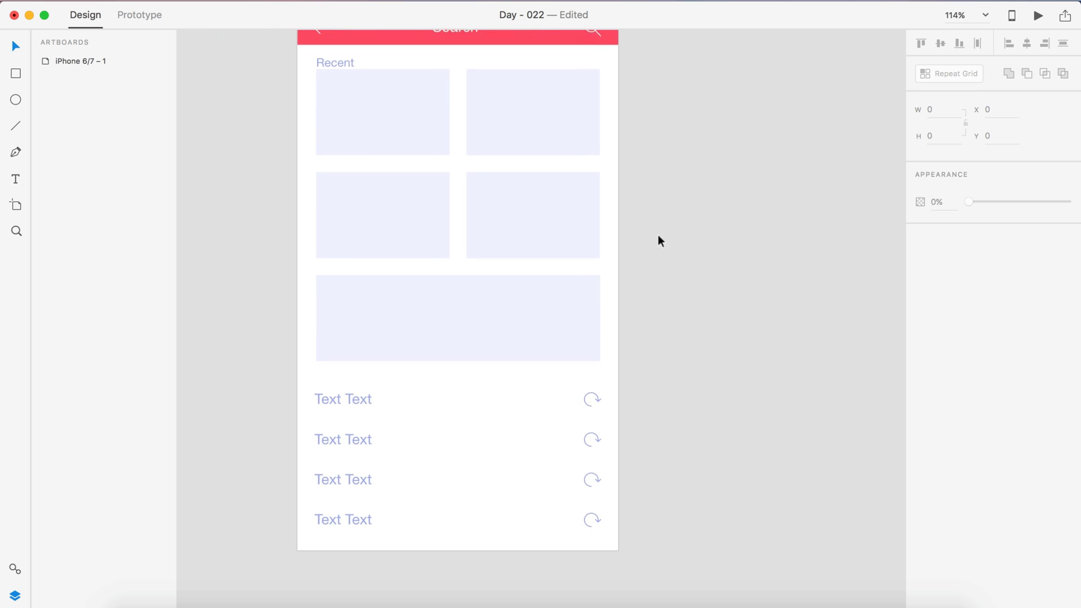
scroll(747, 276, "left", 2)
scroll(747, 275, "down", 1)
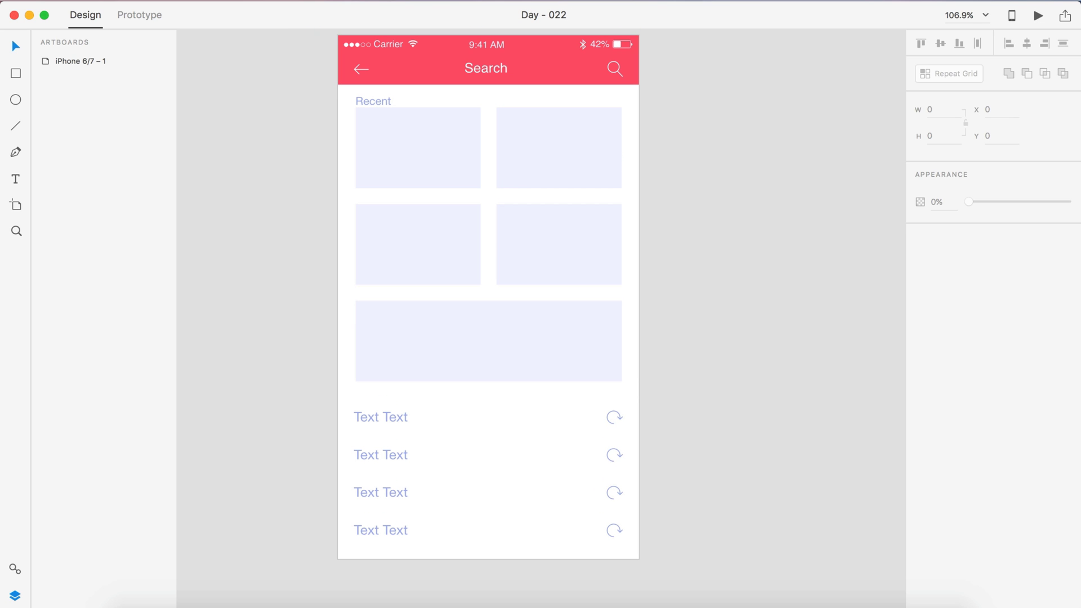
Import the watch-bobs-burgers-online image onto the pasteboard beside the artboard, at about X 539, Y 604.
key("super+Tab")
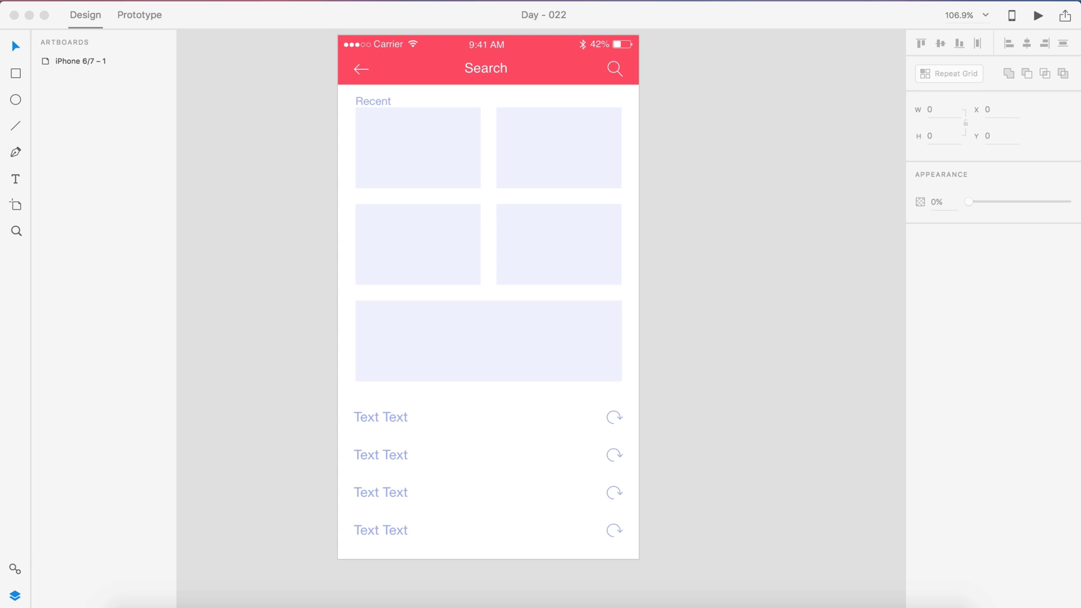
left_click_drag(766, 606, 791, 361)
scroll(765, 277, "right", 2)
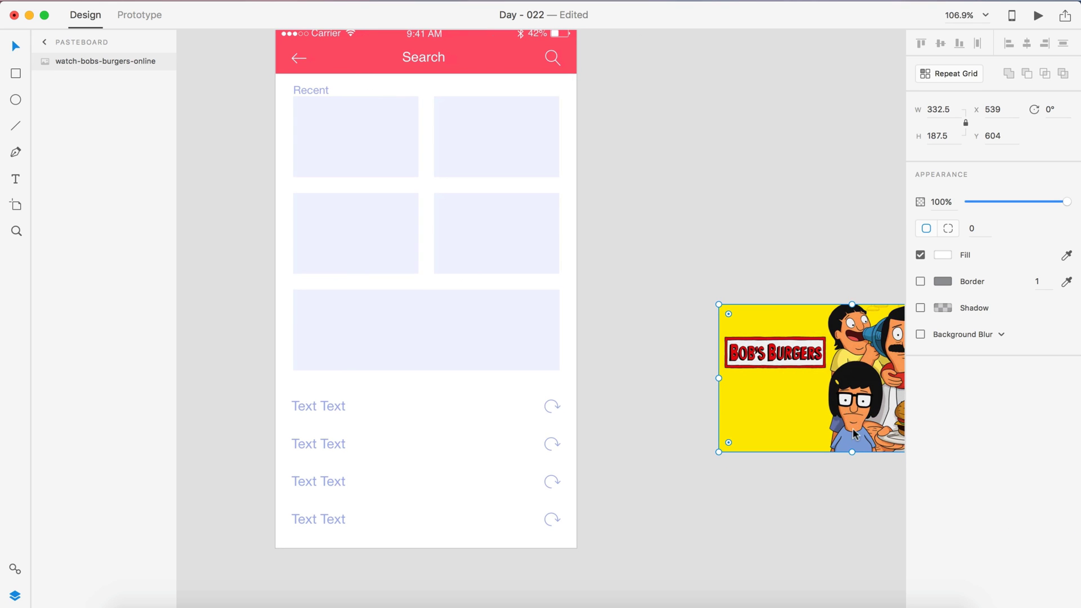
Move the Bob's Burgers image over the wide card, at about X 21, Y 355, and mask it with the card's shape.
left_click_drag(852, 428, 419, 431)
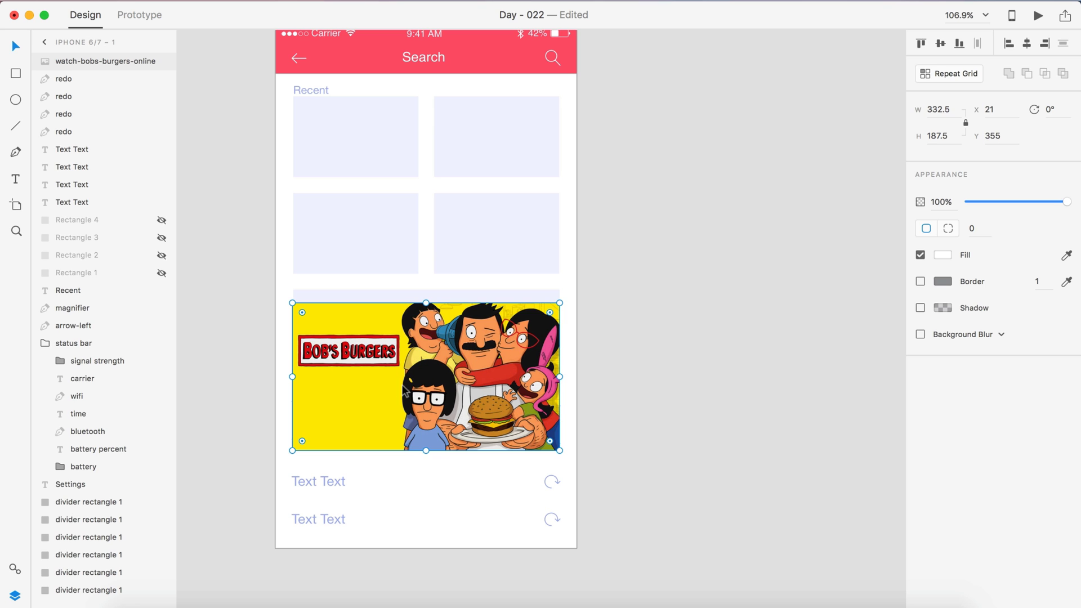
left_click(448, 294, "shift")
left_click(141, 1)
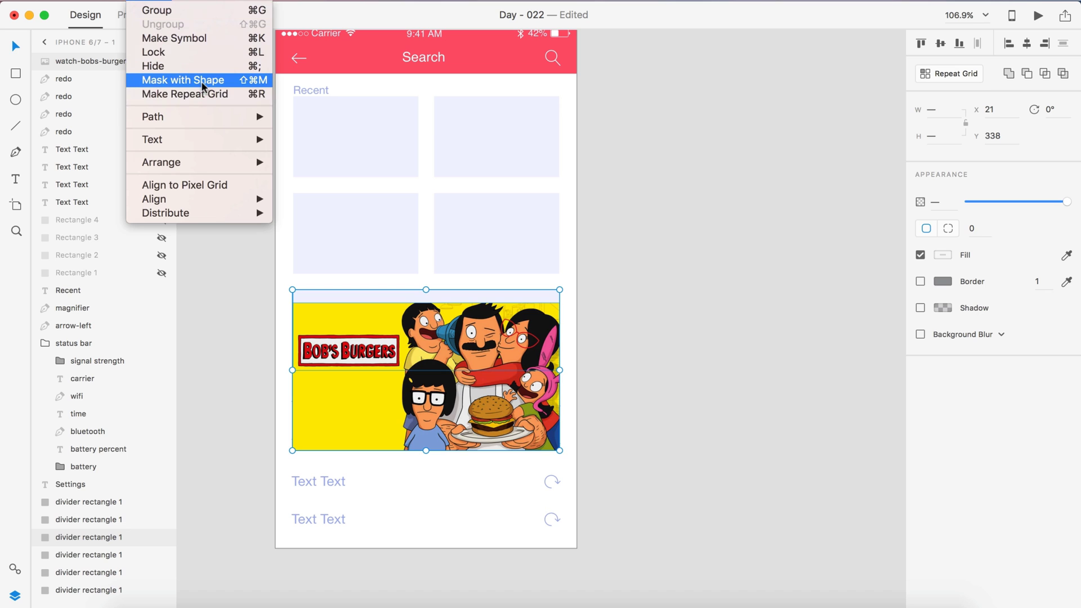
left_click(205, 82)
Reposition the Bob's Burgers image inside its mask to about X 21, Y 329.
double_click(457, 342)
left_click_drag(458, 342, 457, 324)
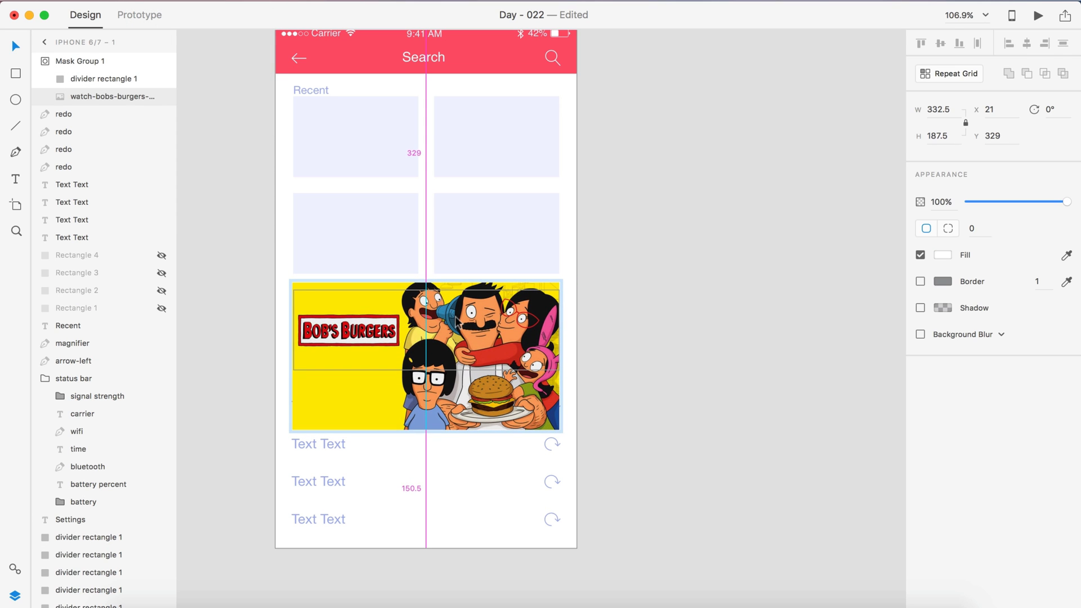
left_click(671, 308)
Try to enlarge the masked Bob's Burgers image about its centre to about 342.5 by 193.5.
left_click(492, 342)
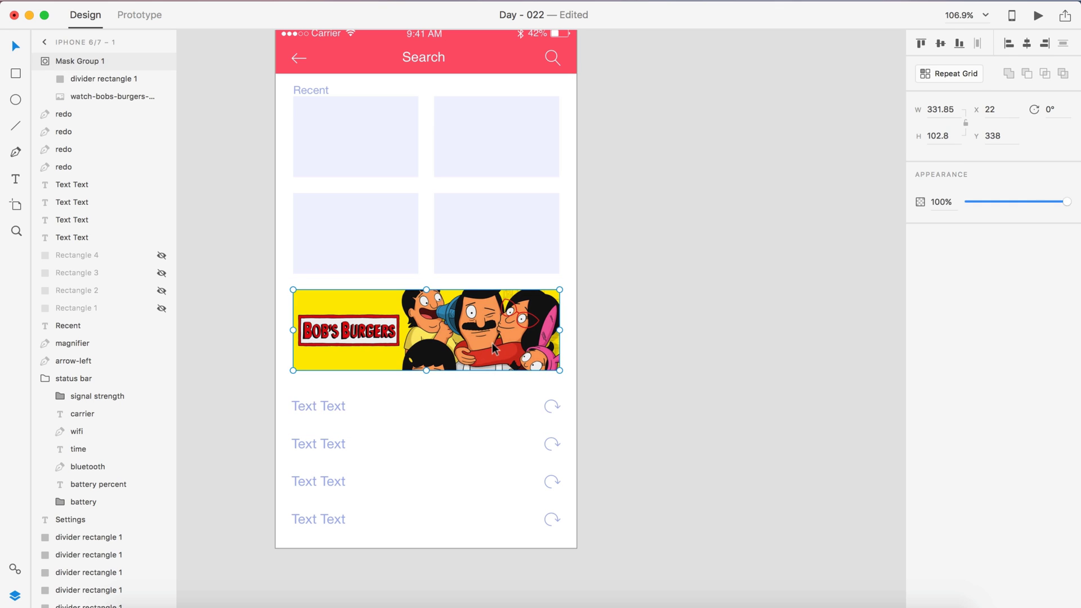
double_click(492, 342)
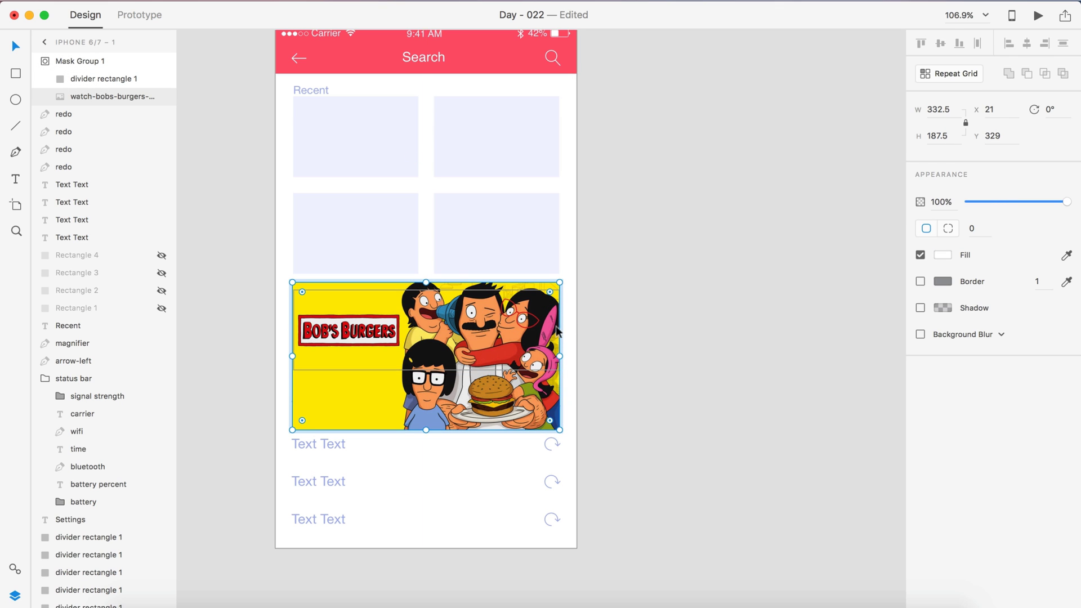
key("alt")
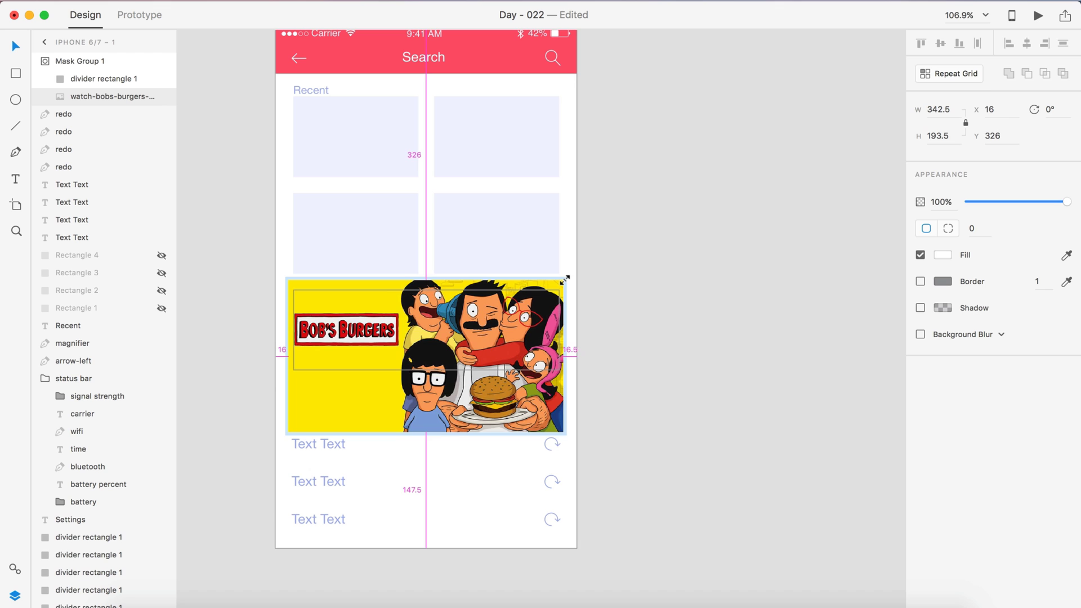
left_click(617, 287)
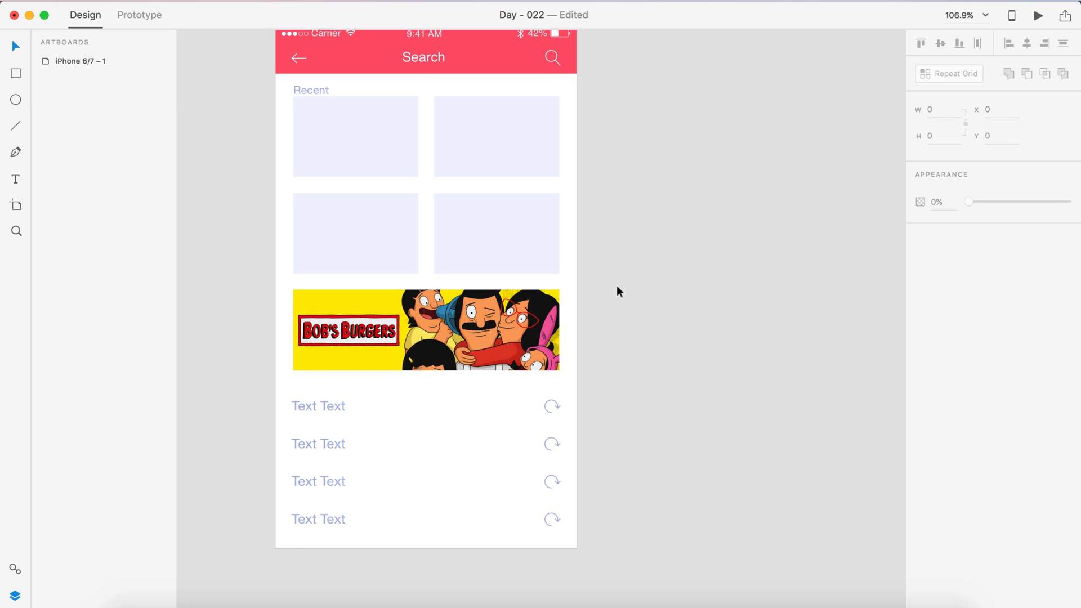
scroll(524, 301, "left", 2)
scroll(433, 315, "up", 5)
scroll(633, 340, "down", 5)
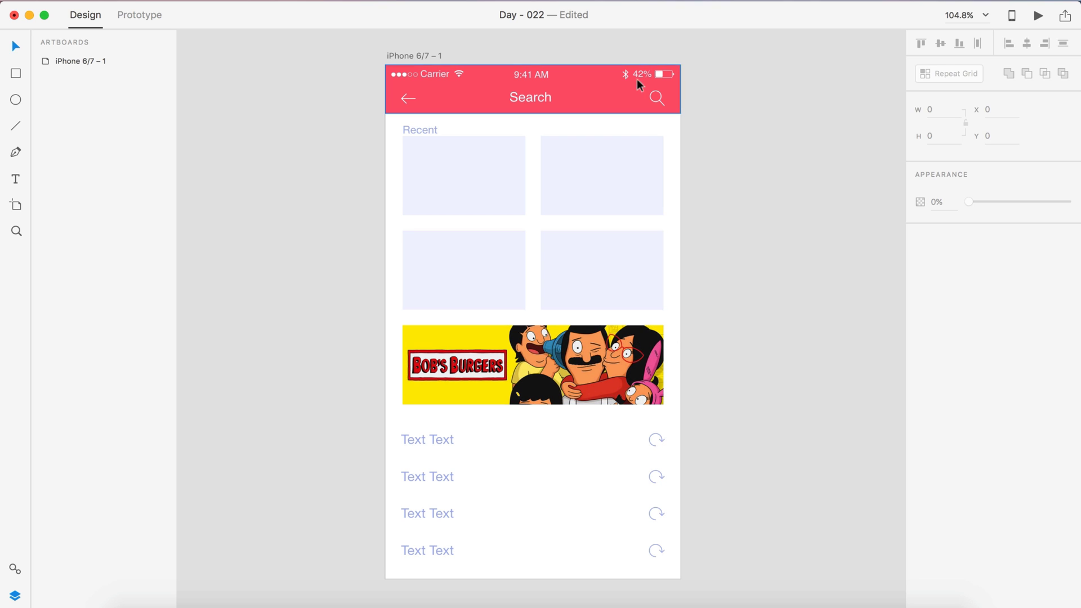
scroll(745, 320, "down", 3)
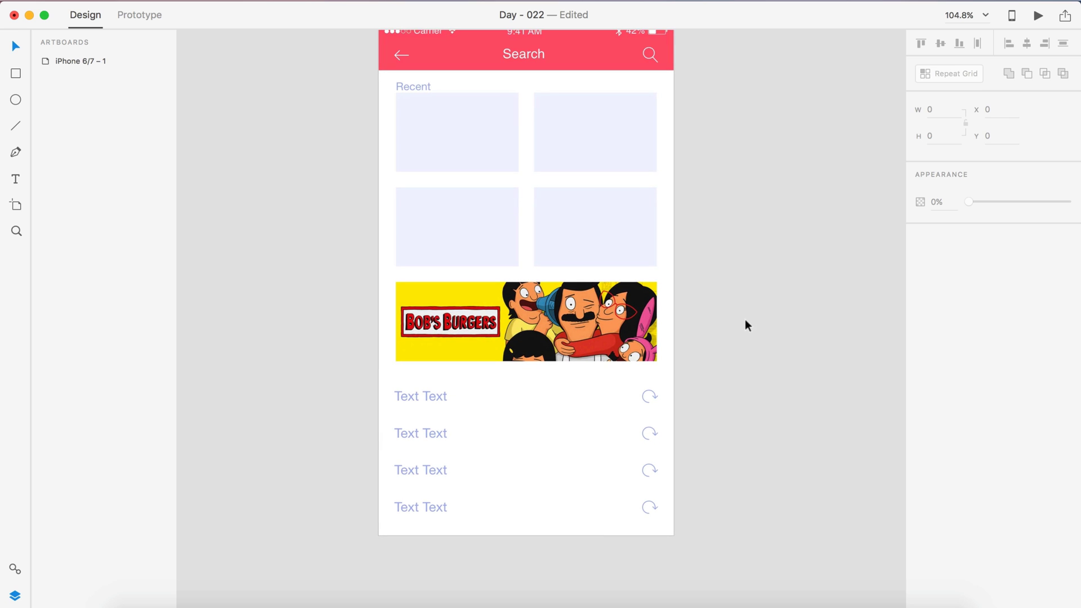
scroll(736, 369, "up", 1)
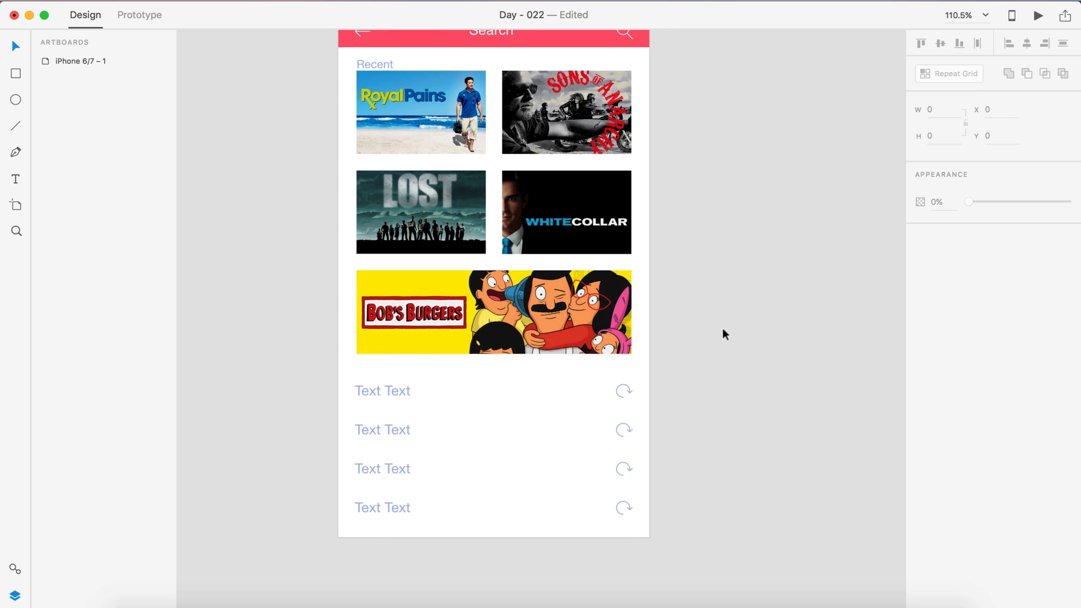
Draw a badge rectangle about 55 by 29 on the Bob's Burgers card, at about X 33, Y 346.
scroll(721, 310, "up", 4)
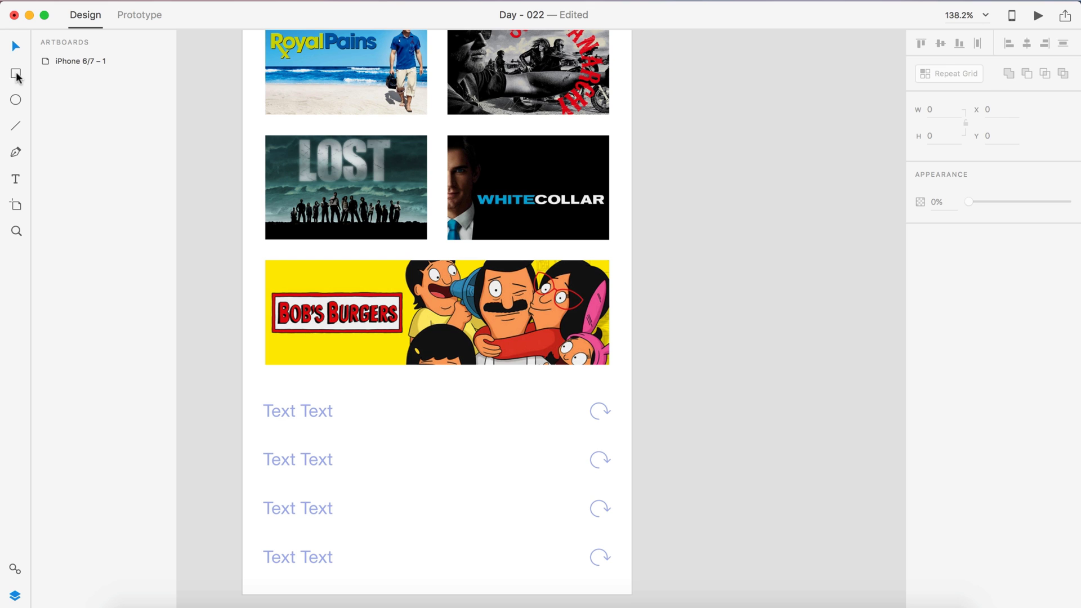
left_click(16, 74)
left_click_drag(277, 269, 334, 299)
scroll(335, 295, "up", 10)
scroll(335, 295, "left", 2)
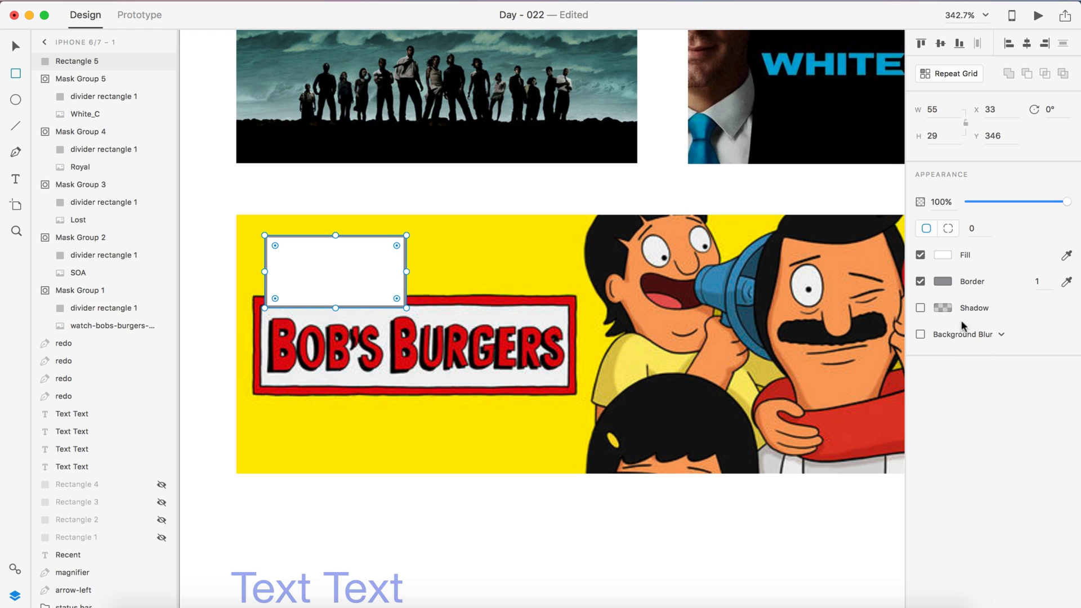
Fill the badge rectangle with the saved red #FB546E, set its border colour to #E3E8FF, and turn the border off.
left_click(942, 255)
left_click(795, 353)
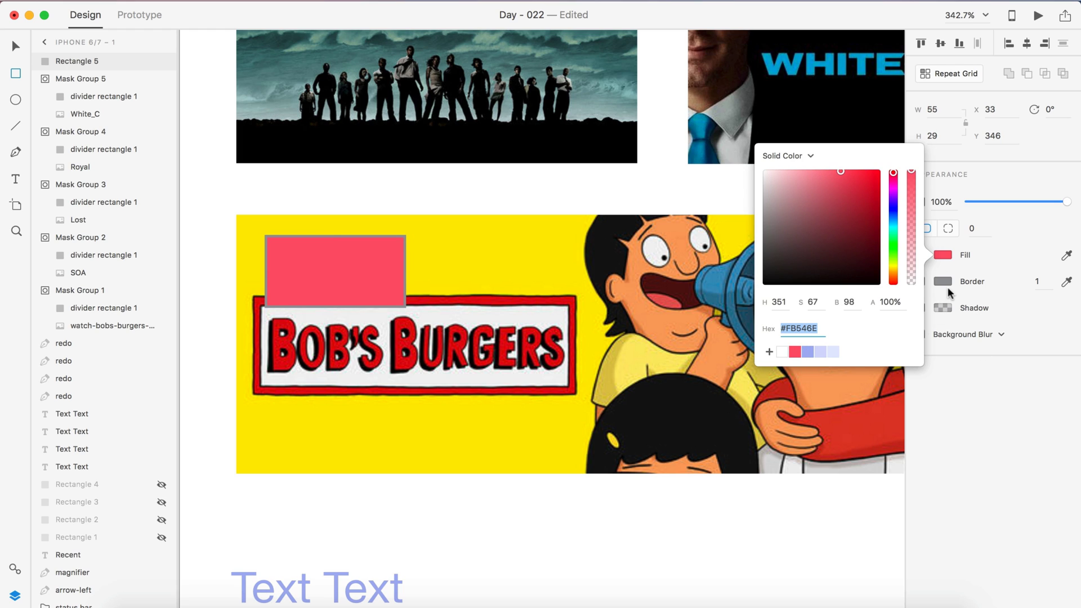
left_click(942, 281)
left_click(806, 371)
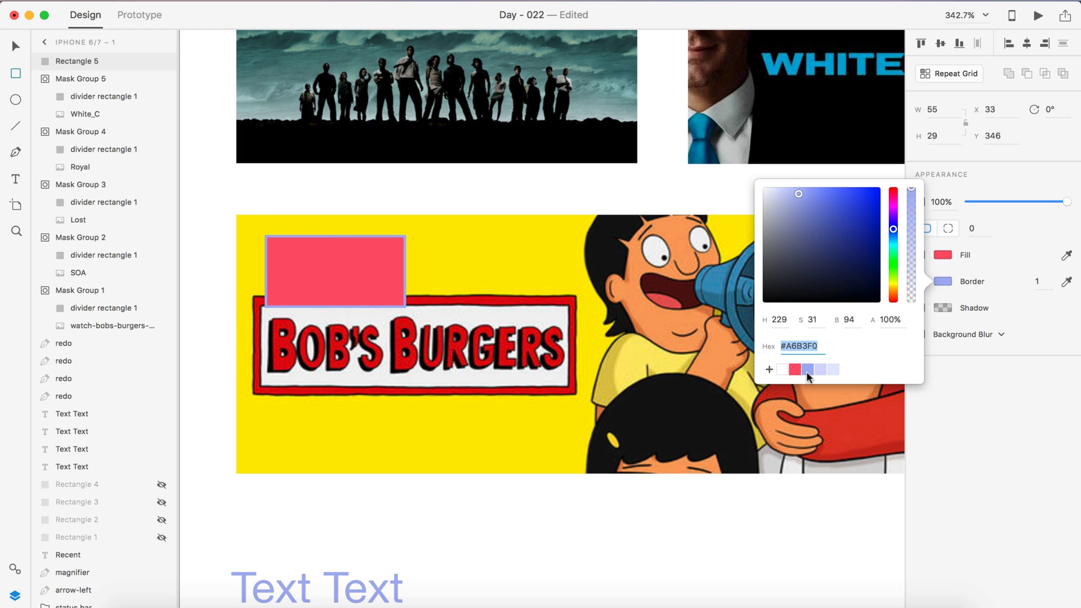
left_click(832, 368)
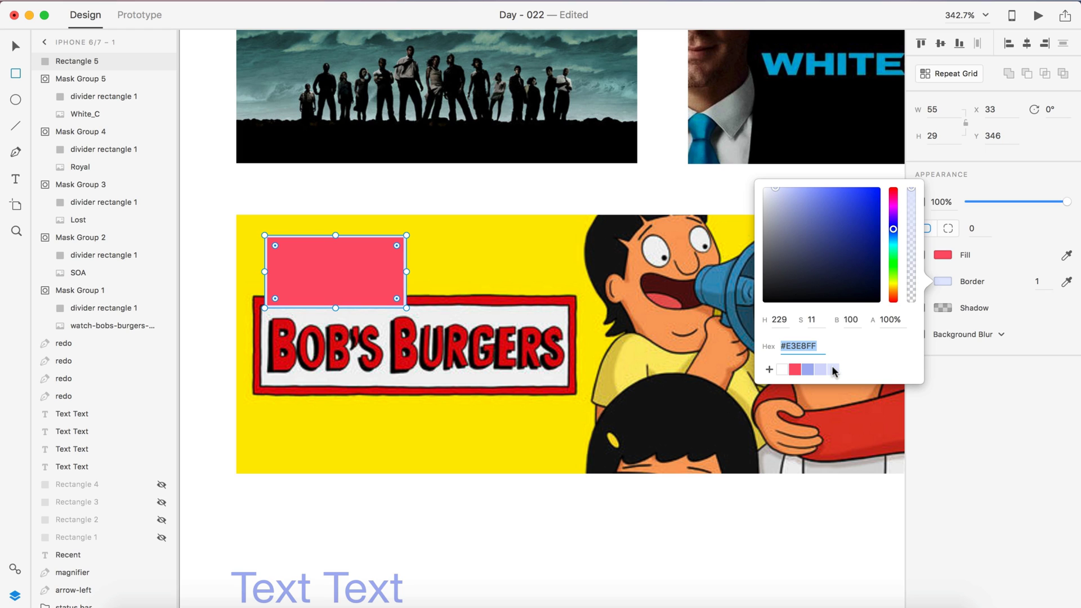
left_click(971, 275)
left_click(921, 282)
Round the badge rectangle's corners to a radius of 5.
left_click(971, 229)
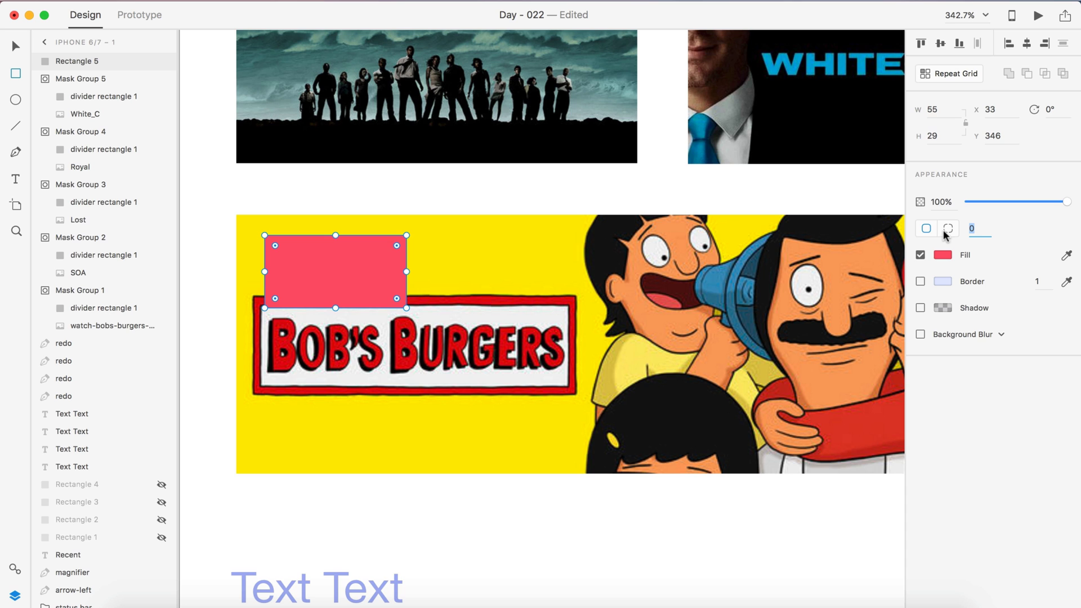
type("5")
key("Return")
key("v")
Add the text NEW on the badge rectangle and fill it with white.
scroll(250, 313, "up", 5)
key("t")
left_click(386, 239)
left_click(386, 239)
type("N")
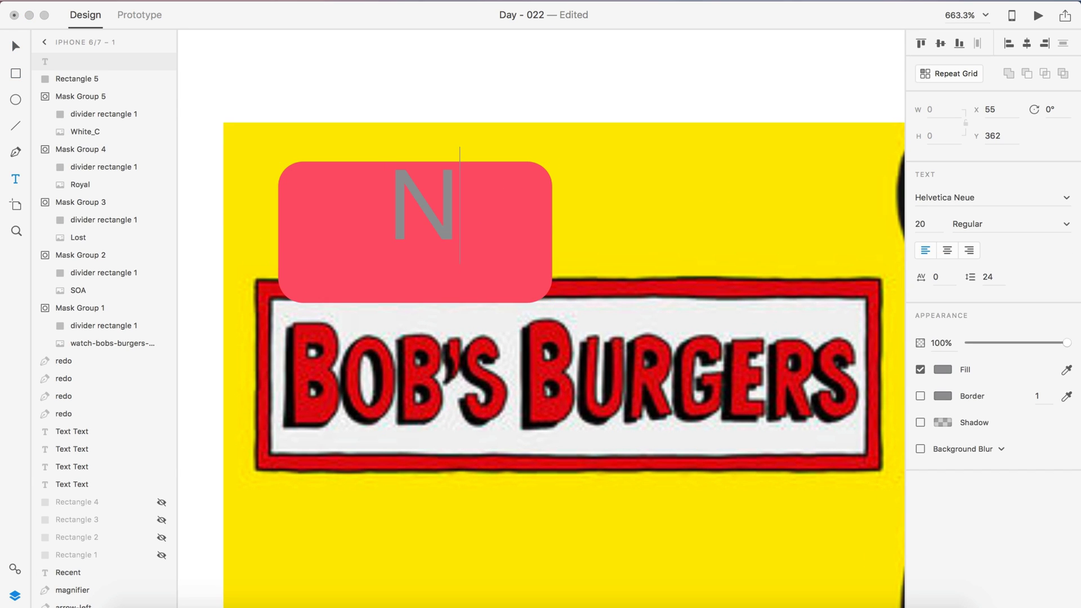
type("EW")
key("Escape")
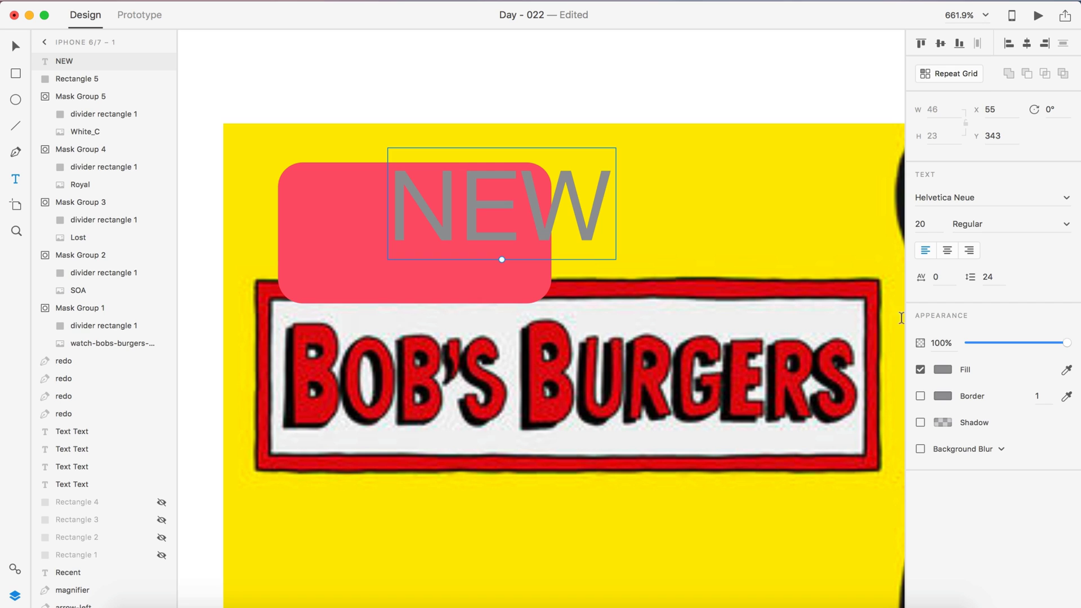
left_click(942, 370)
left_click(782, 457)
left_click(672, 83)
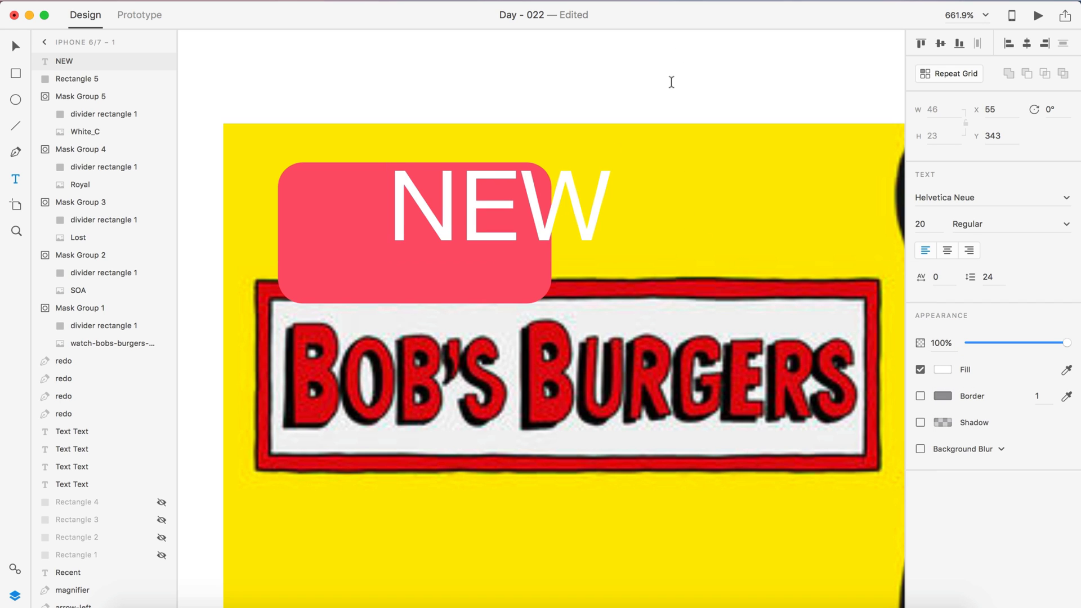
Center the NEW text and the badge rectangle on each other vertically and horizontally.
key("v")
left_click(359, 253, "shift")
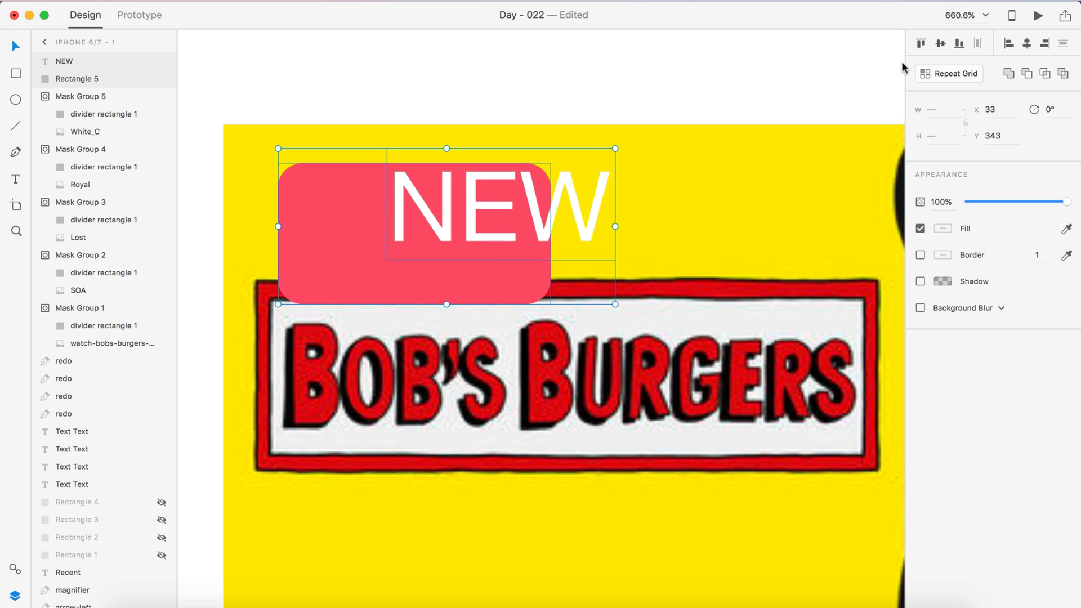
left_click(941, 43)
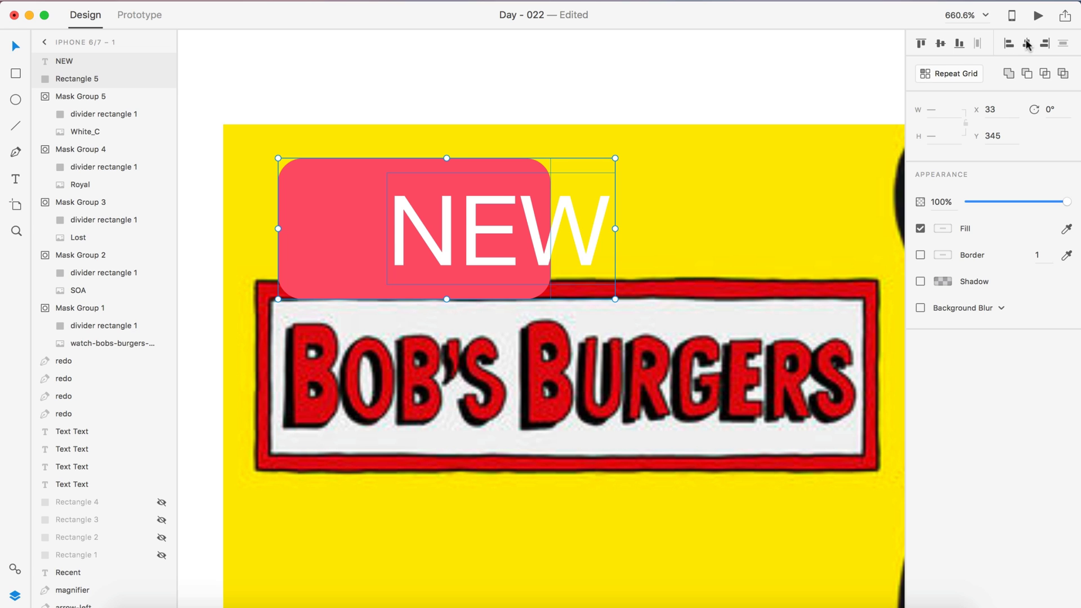
left_click(1026, 44)
scroll(716, 204, "down", 6)
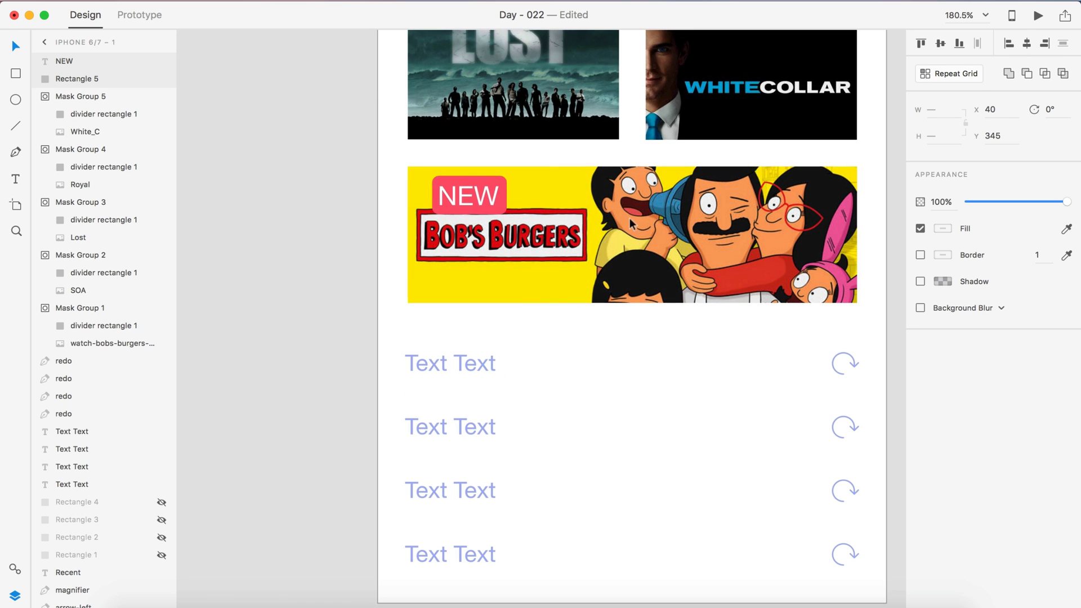
Move the NEW badge to the upper-right corner of the Bob's Burgers card, at X 293, Y 343.
left_click_drag(458, 199, 807, 192)
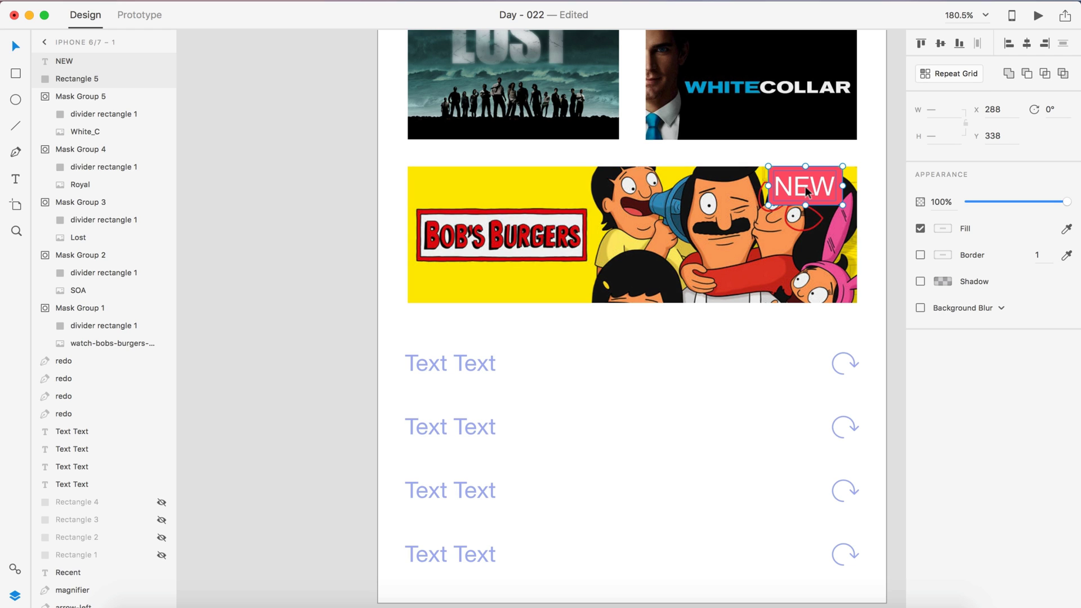
key("Down")
key("Down")
key("Down")
key("Down")
key("Down")
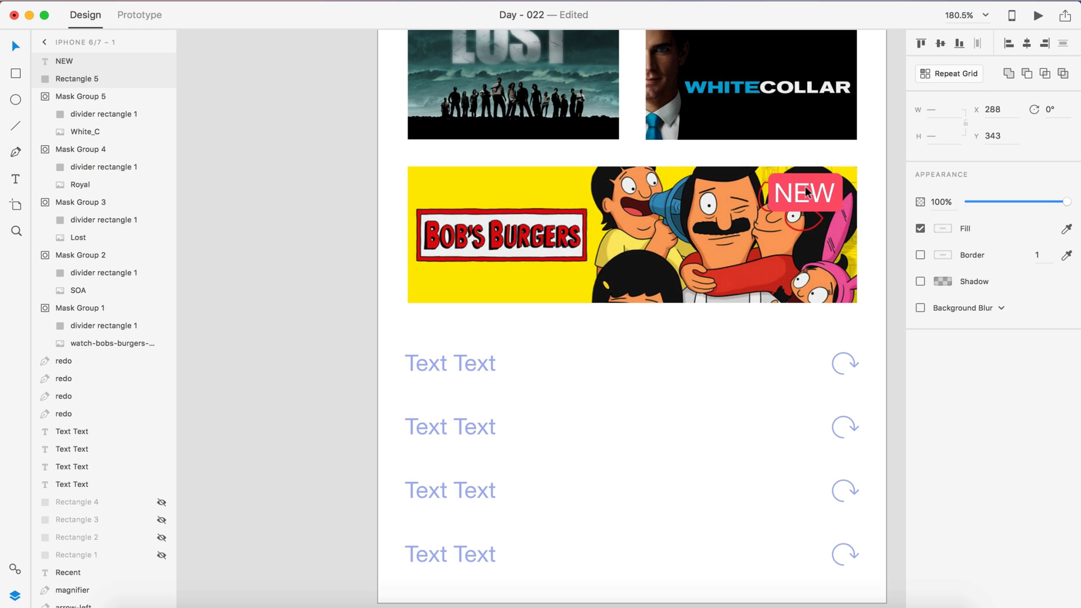
left_click_drag(806, 193, 810, 193)
scroll(810, 193, "right", 5)
scroll(810, 192, "down", 1)
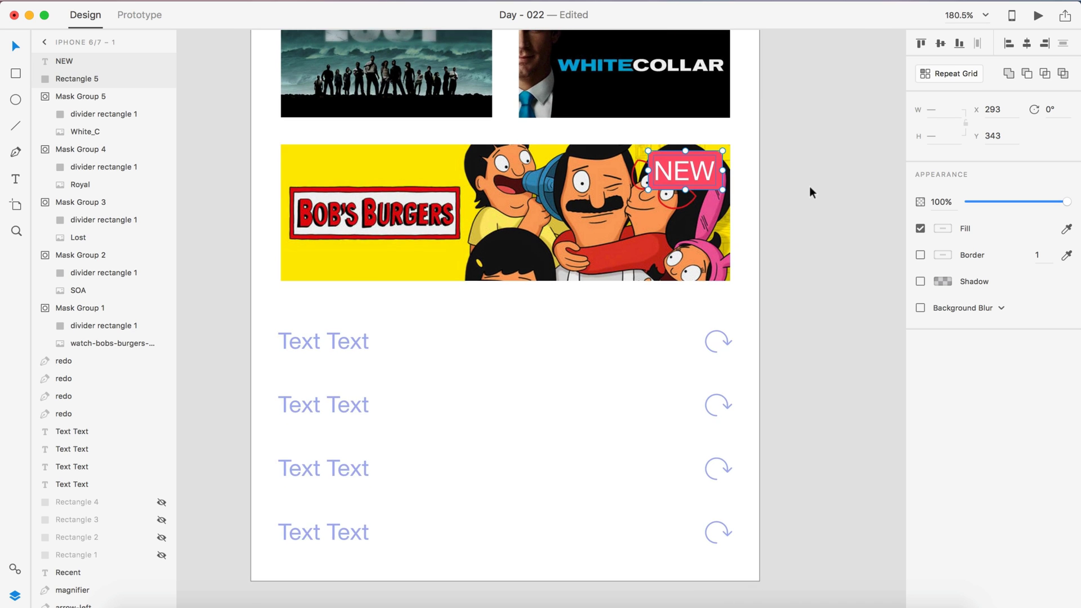
Give the badge rectangle a black shadow with Y offset 0 and 20% opacity.
scroll(810, 187, "up", 3)
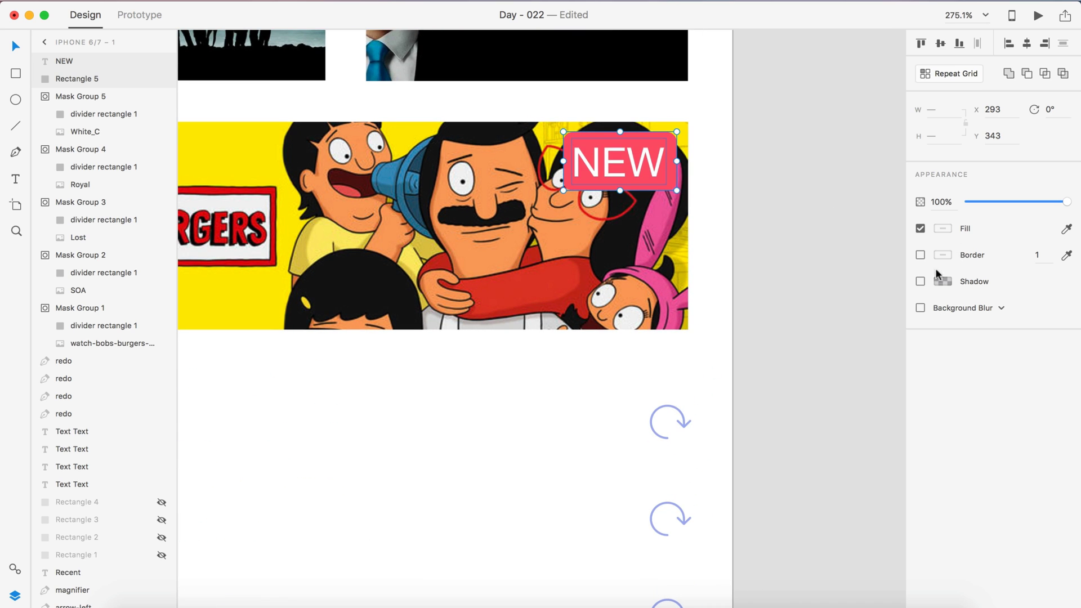
left_click(836, 226)
left_click(672, 185)
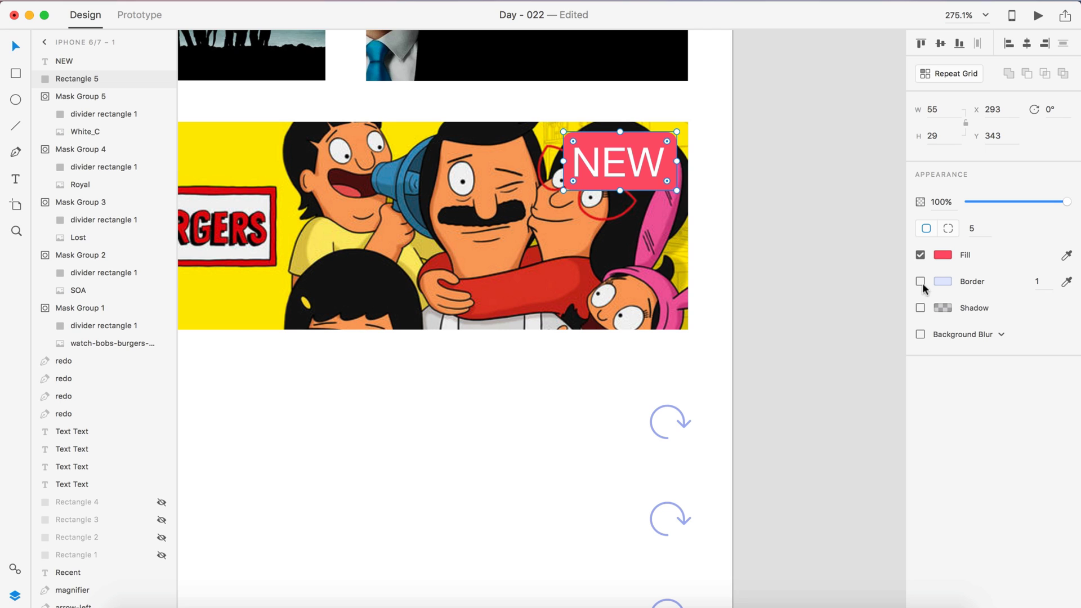
left_click(920, 308)
left_click(983, 331)
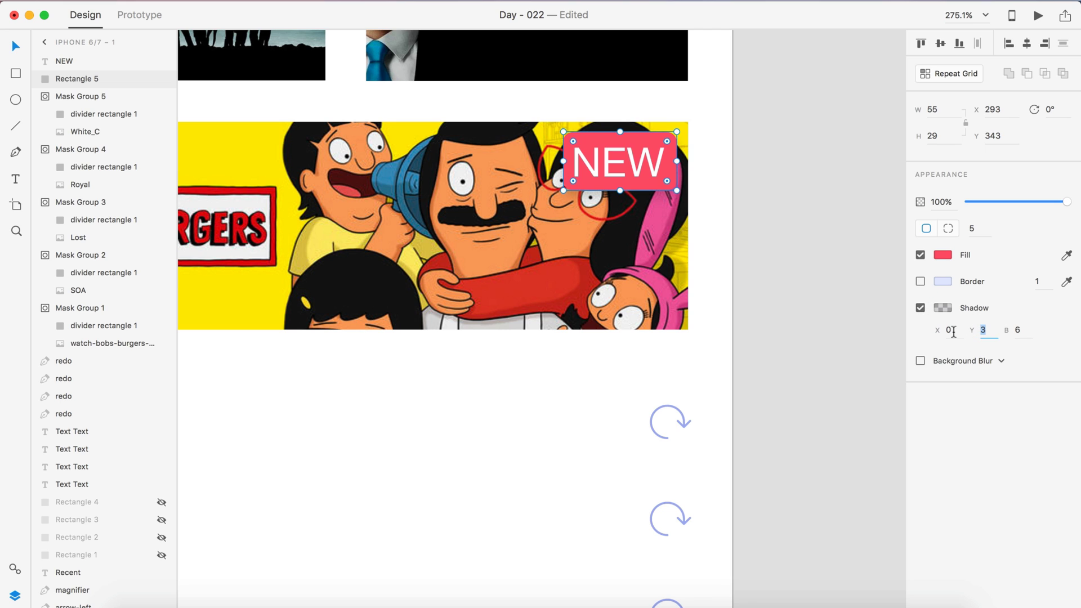
type("0")
left_click(943, 308)
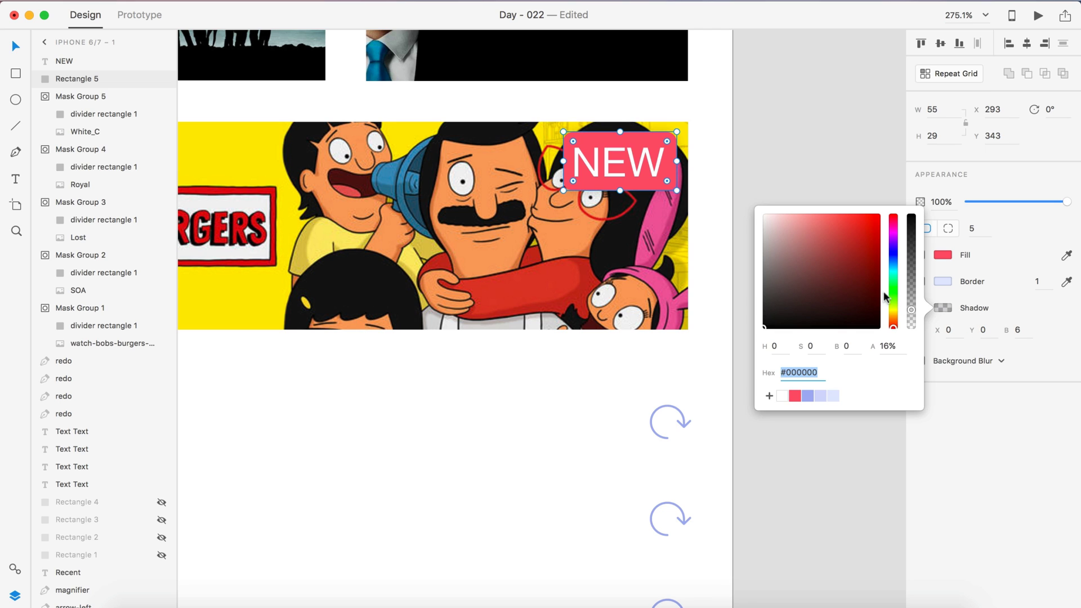
left_click(888, 346)
type("20")
key("Return")
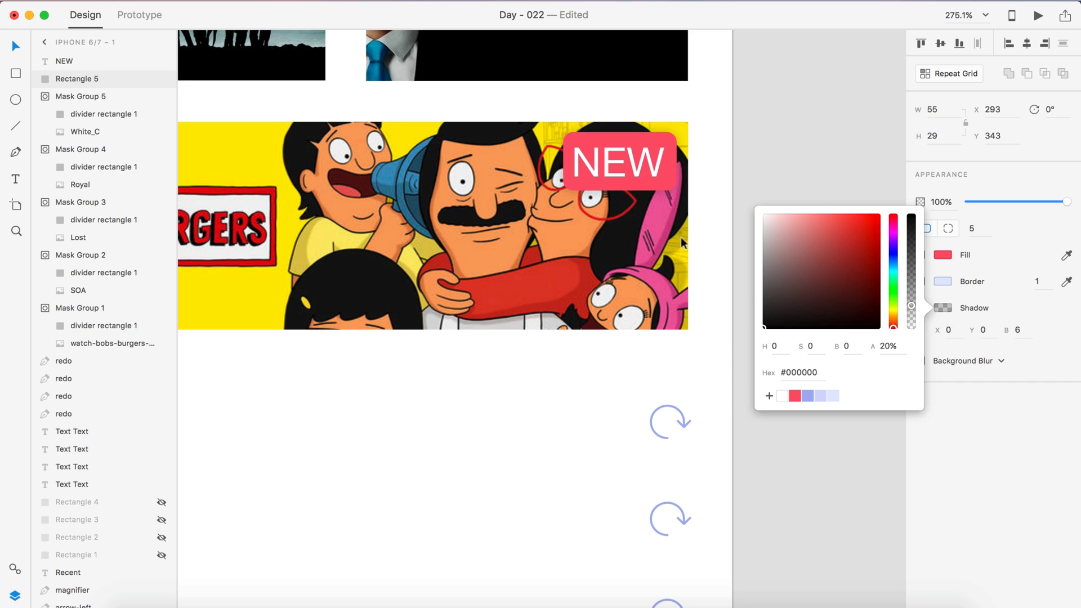
left_click(782, 147)
Set the NEW text's font size to 17.
scroll(590, 174, "up", 5)
left_click(649, 155)
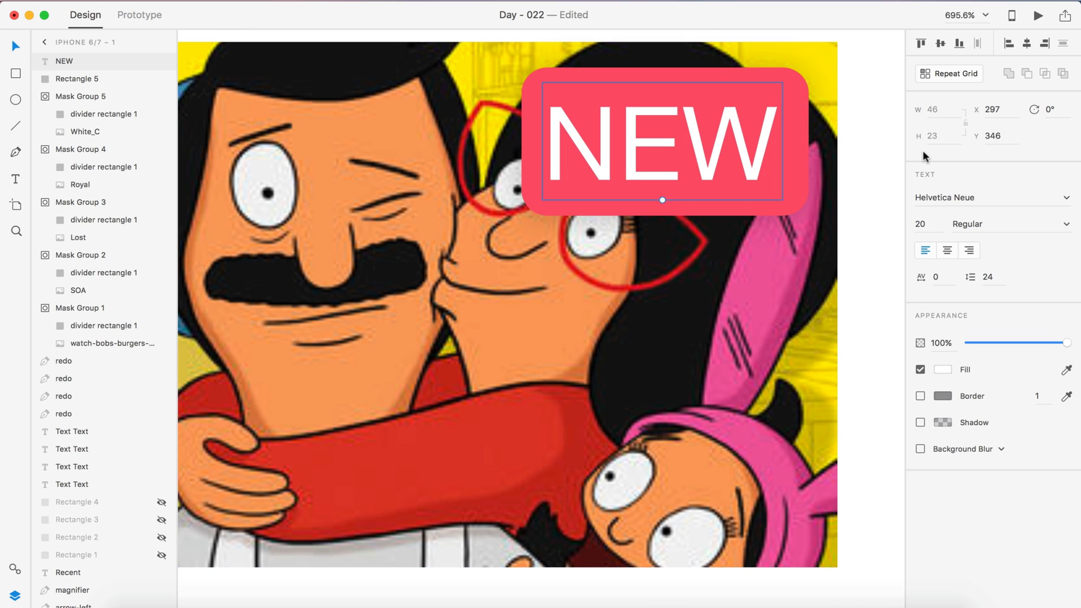
left_click(936, 224)
type("17")
key("Up")
scroll(544, 192, "down", 5)
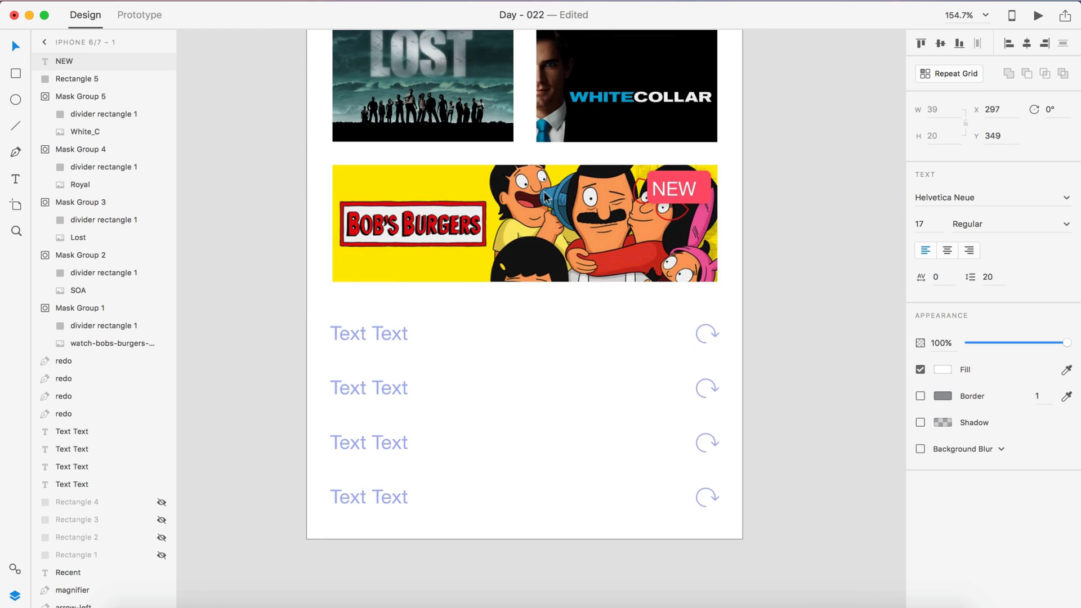
Check the Recent heading's font size and set the NEW text's font size to 14.
scroll(519, 138, "up", 5)
left_click(441, 95)
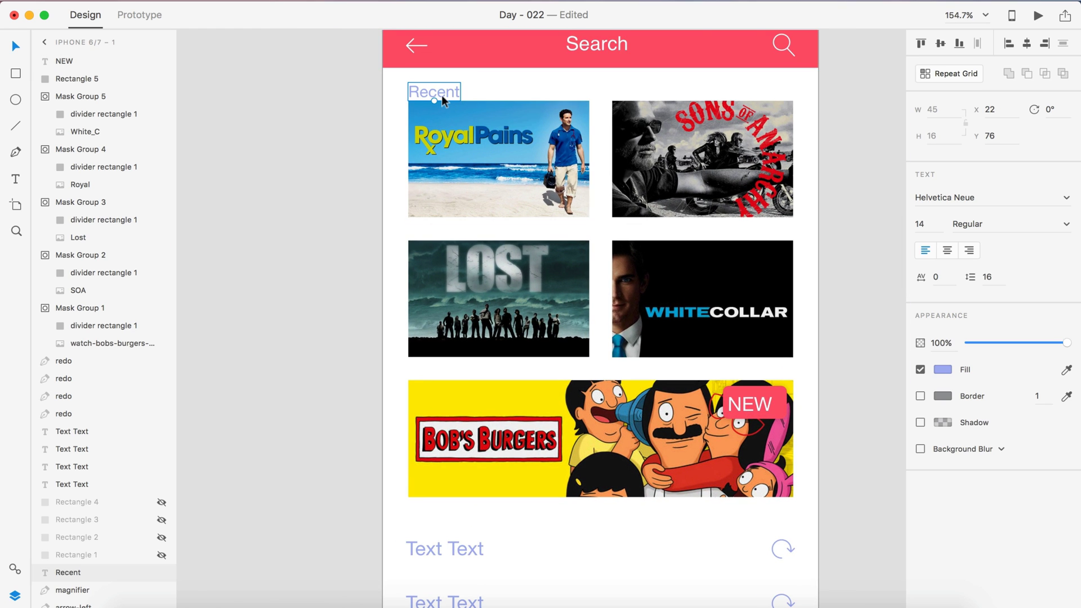
scroll(590, 363, "right", 5)
scroll(590, 363, "down", 1)
scroll(627, 449, "up", 5)
left_click(619, 299)
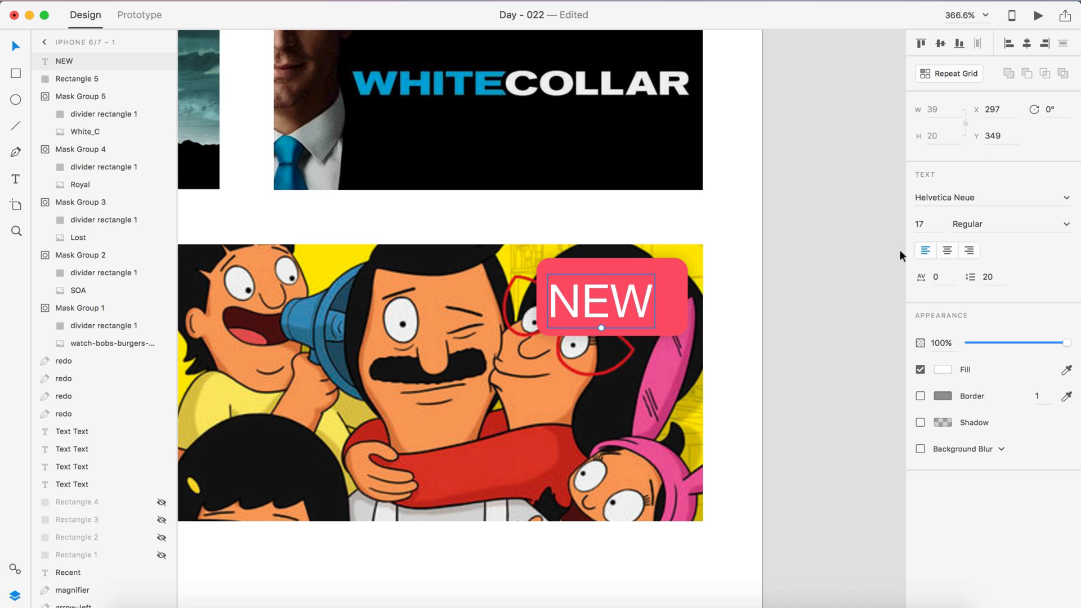
type("14")
key("Return")
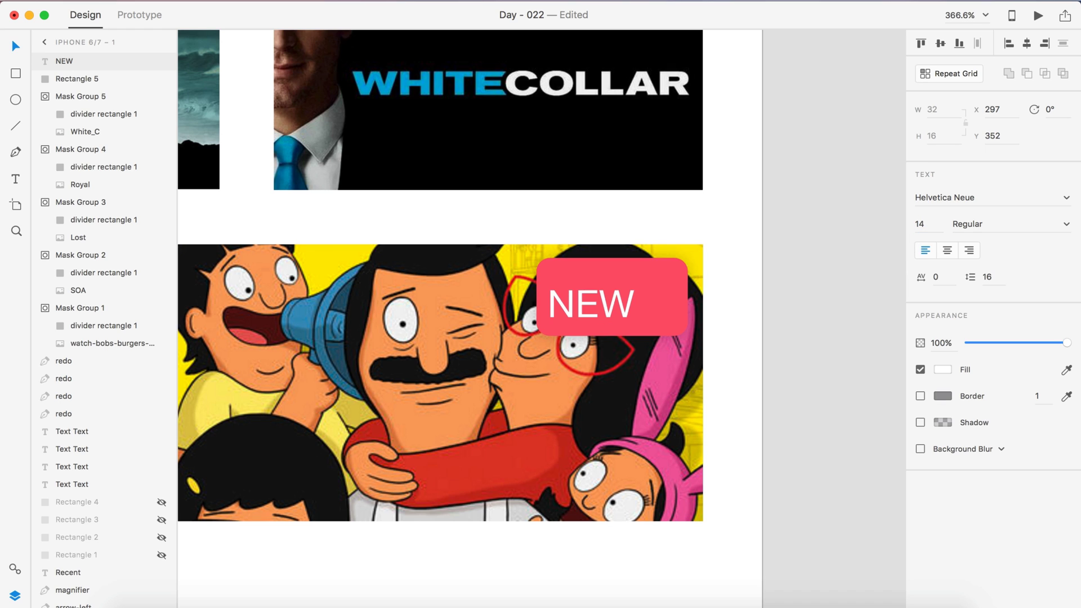
Centre the NEW text vertically and horizontally on the badge rectangle.
left_click(671, 302, "shift")
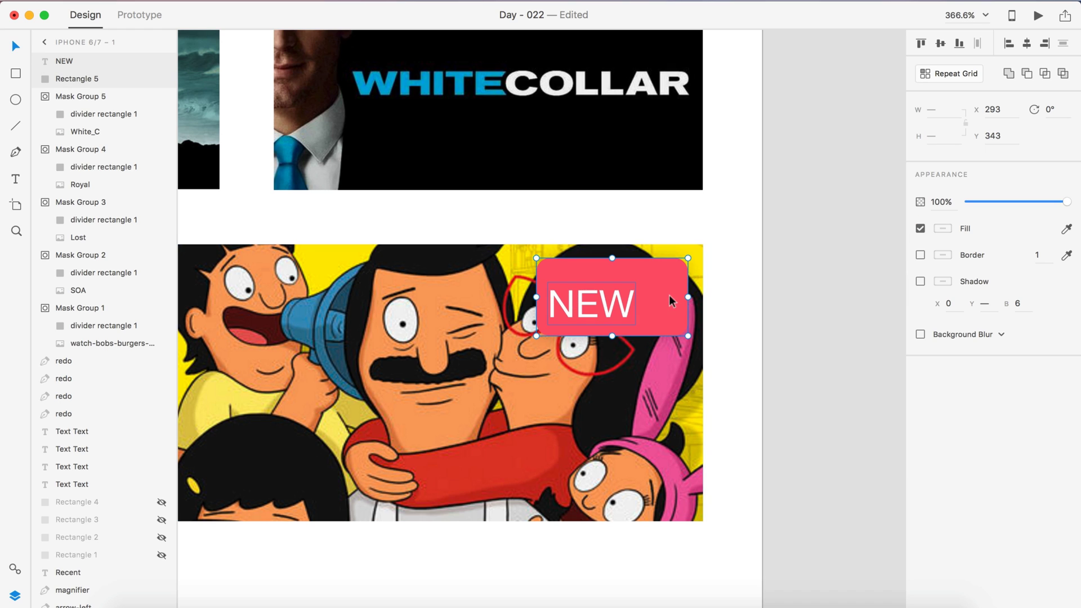
left_click(940, 44)
left_click(1027, 44)
left_click(787, 249)
scroll(781, 276, "down", 5)
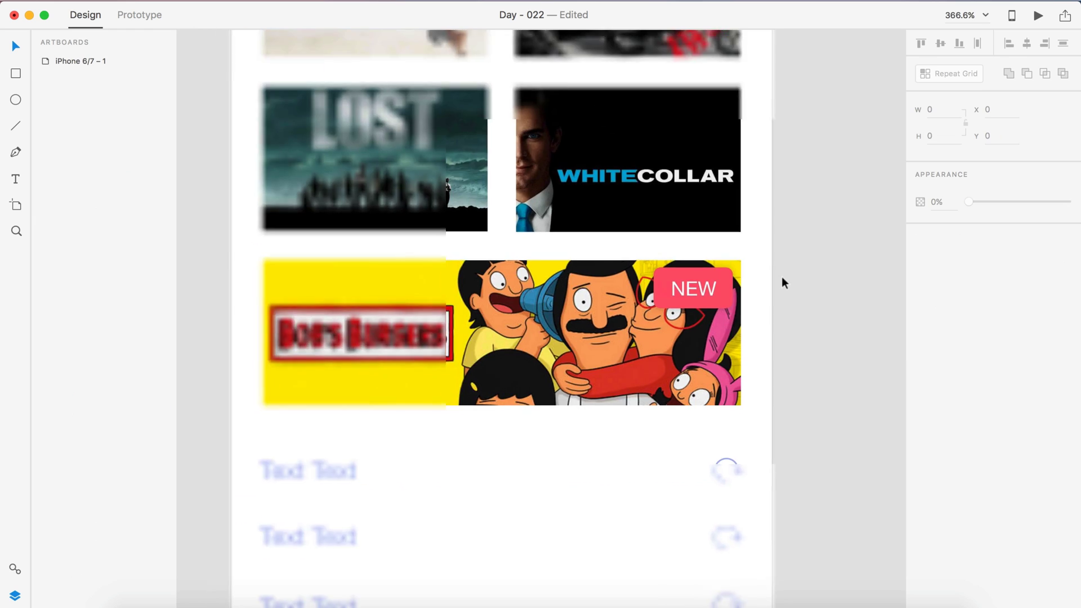
Try the #A6B3F0 swatch as the NEW text's fill and undo the colour change.
left_click(722, 286)
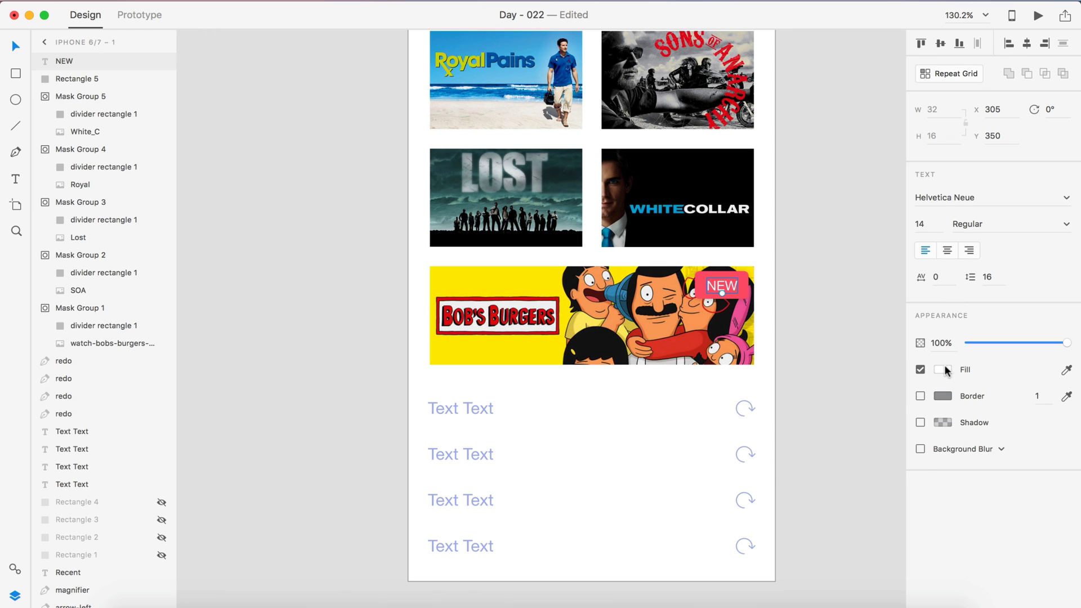
left_click(946, 370)
left_click(807, 457)
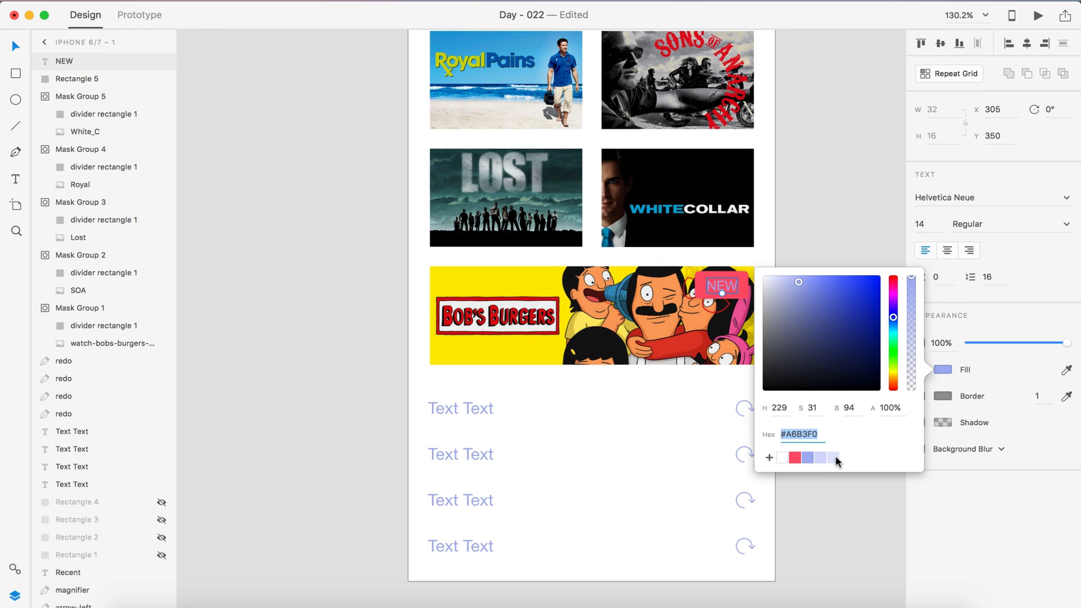
left_click(864, 180)
key("super+z")
Set the opacity of the badge rectangle's black shadow to 40%.
scroll(864, 180, "right", 1)
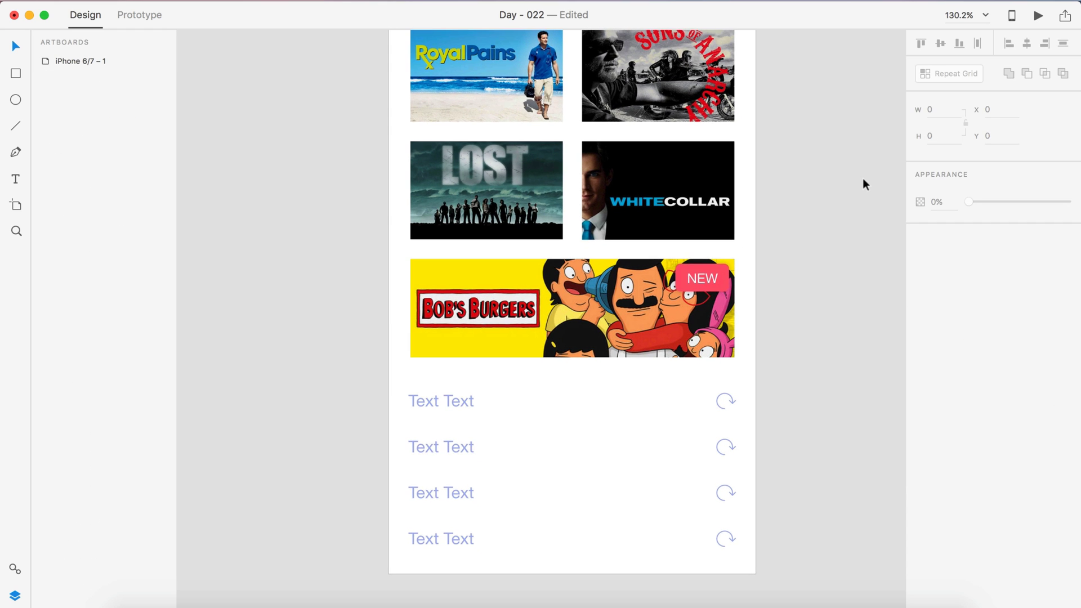
scroll(863, 178, "right", 1)
scroll(863, 178, "up", 3)
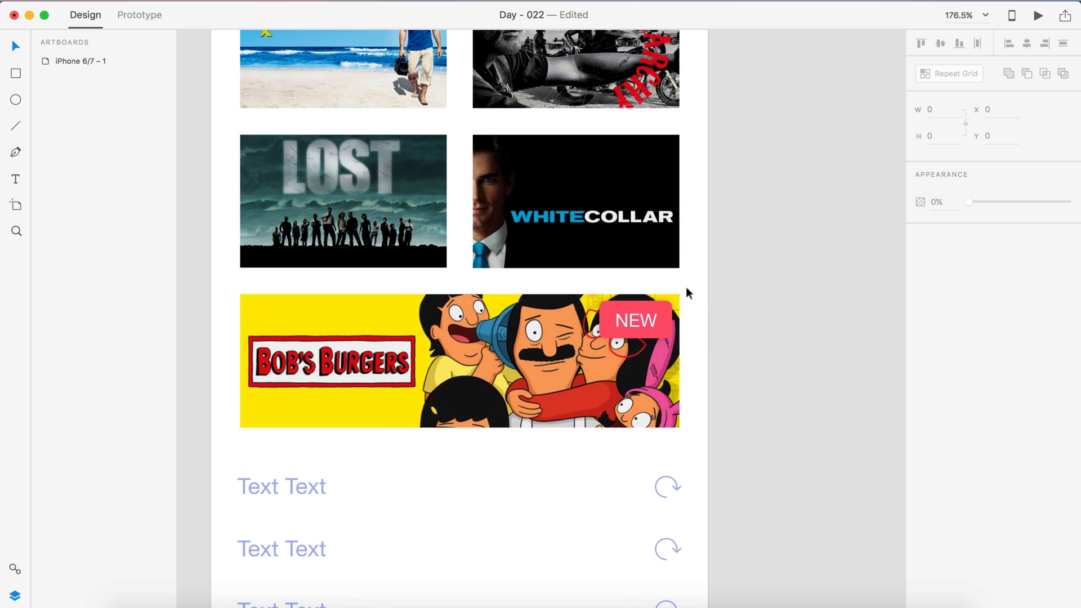
left_click(647, 319)
left_click(674, 329)
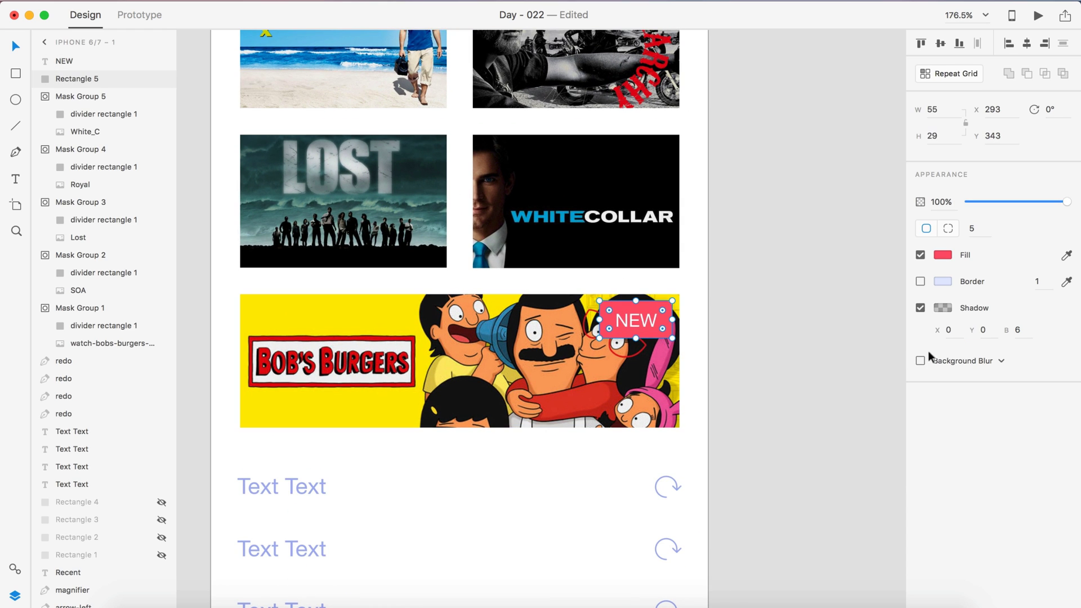
left_click(946, 309)
left_click(886, 347)
type("40")
key("Return")
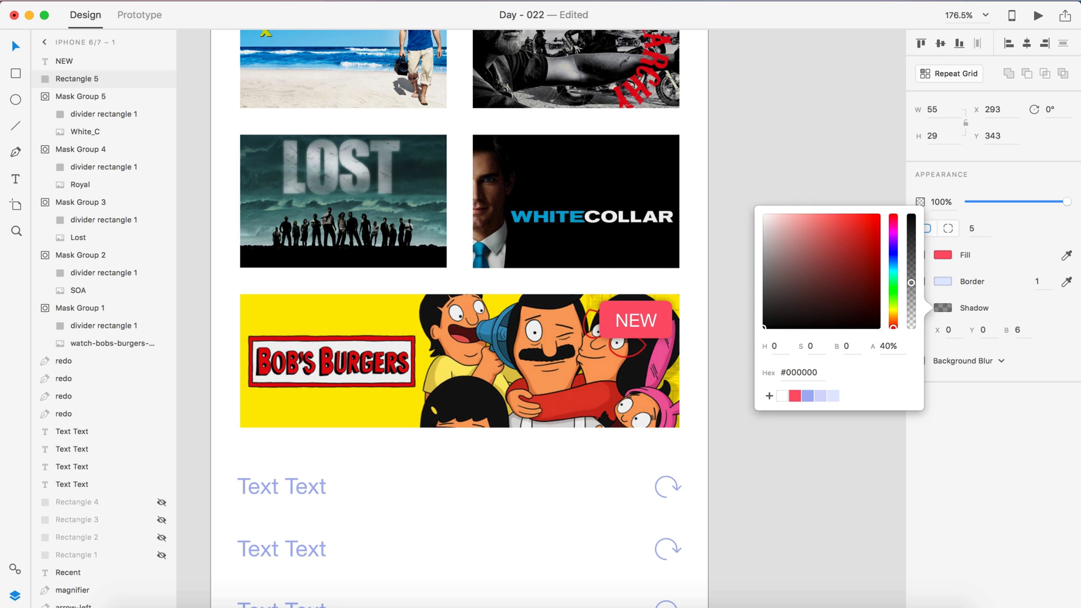
left_click(768, 167)
Preview the whole Search screen in its own window, reposition that window to see the full design, and close it.
scroll(786, 160, "down", 5)
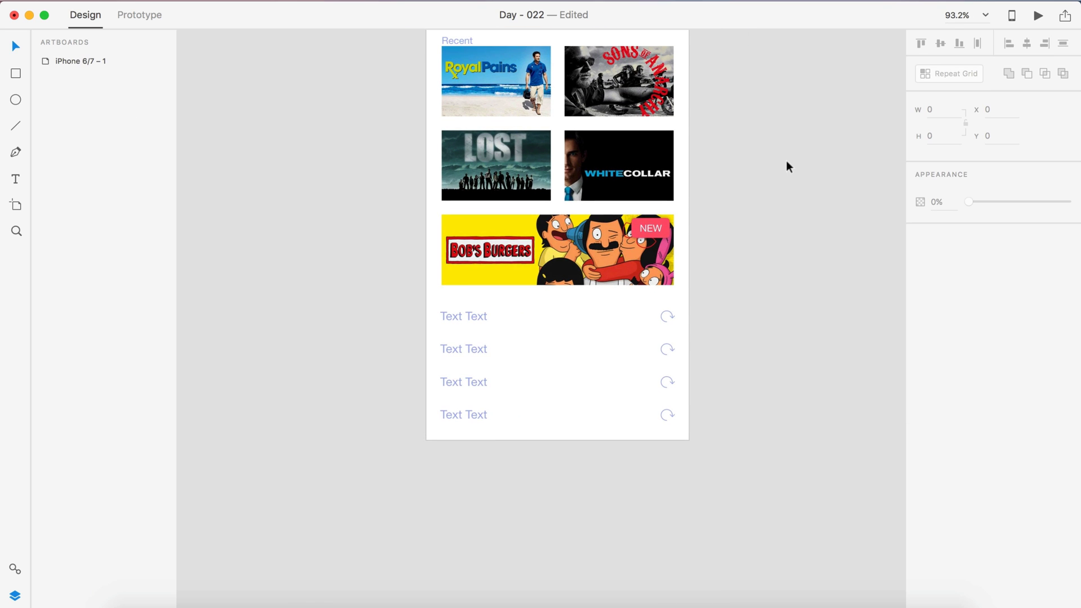
left_click(1037, 17)
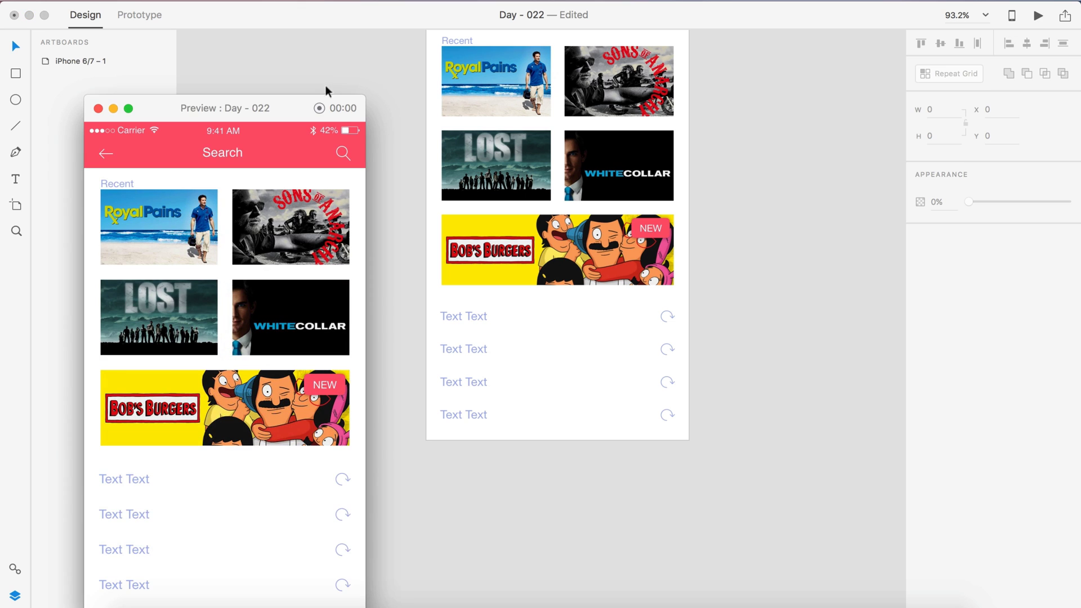
left_click_drag(287, 115, 418, 51)
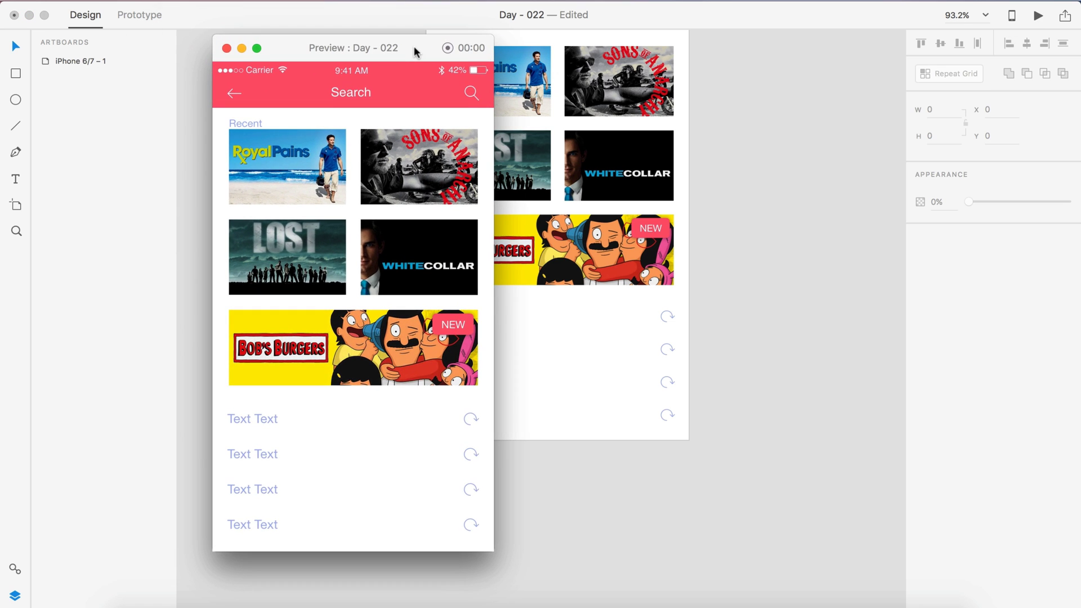
left_click(226, 48)
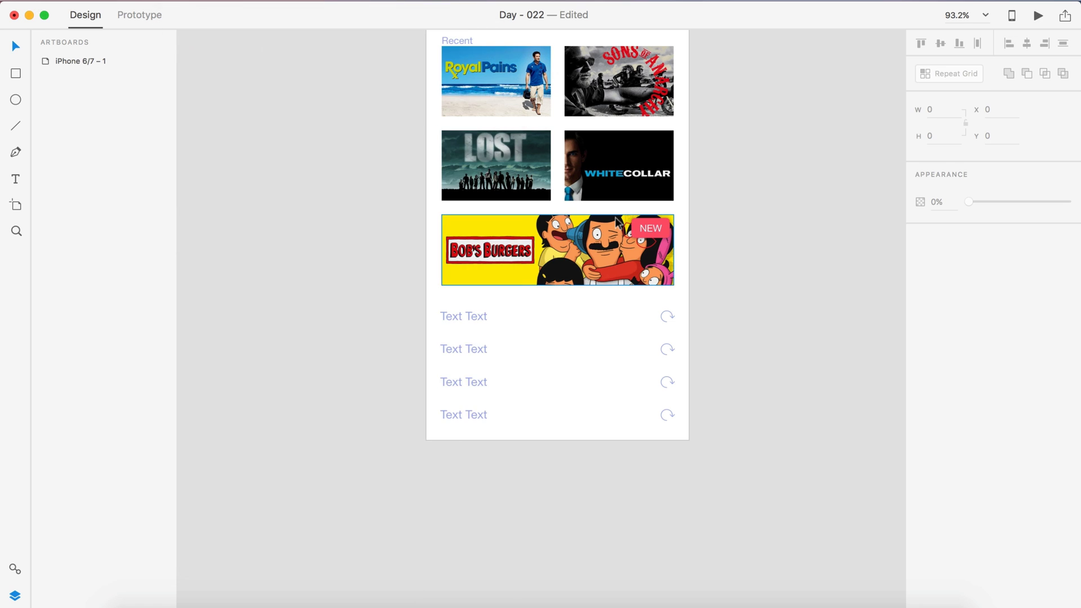
Set the badge rectangle's shadow opacity to 60%.
scroll(562, 335, "up", 5)
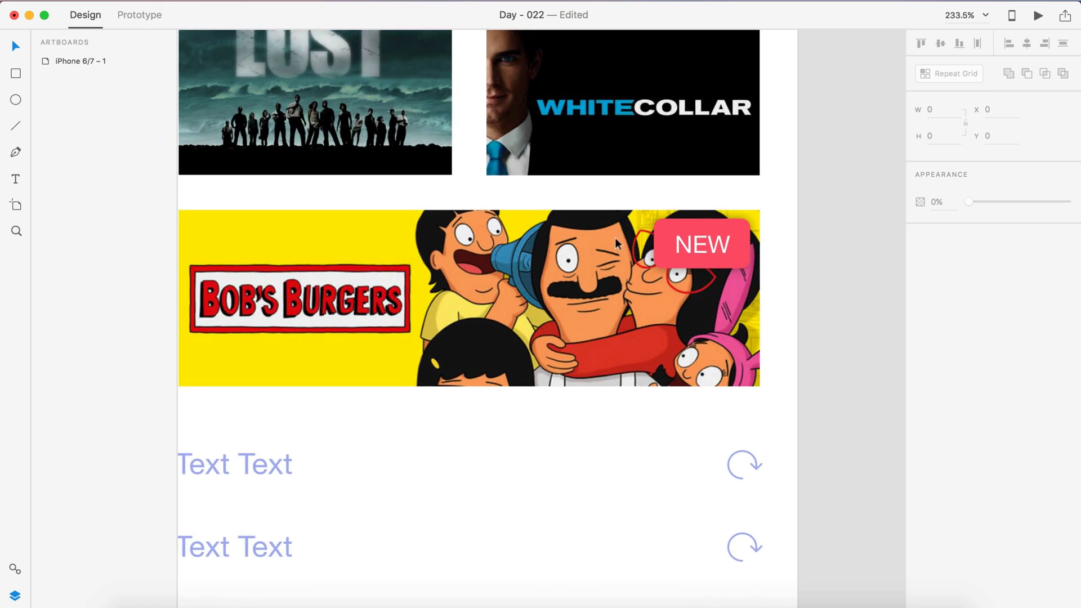
left_click(735, 247)
left_click(944, 308)
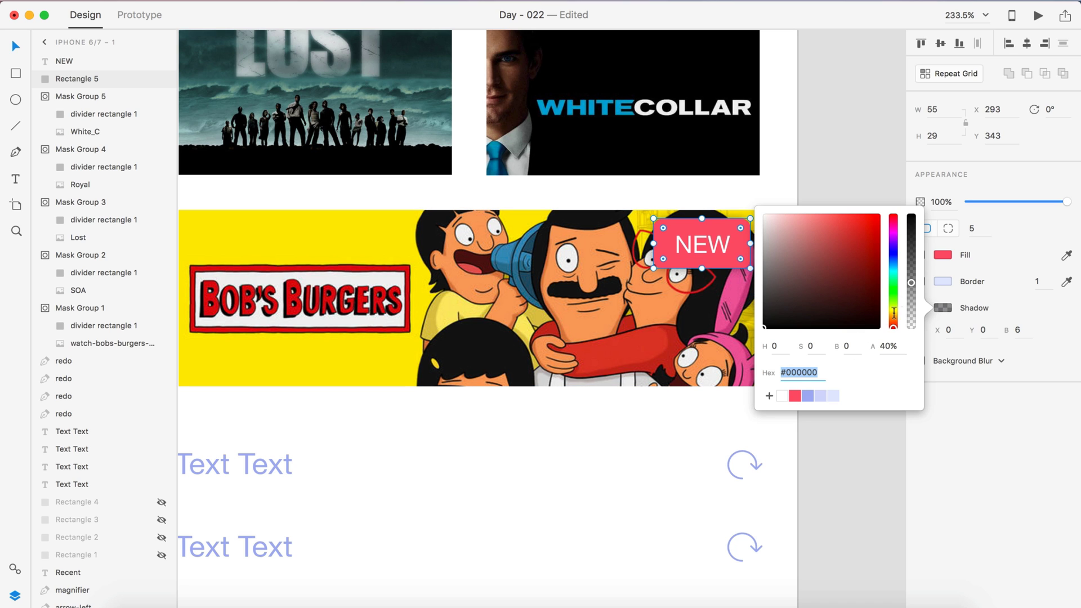
left_click(886, 345)
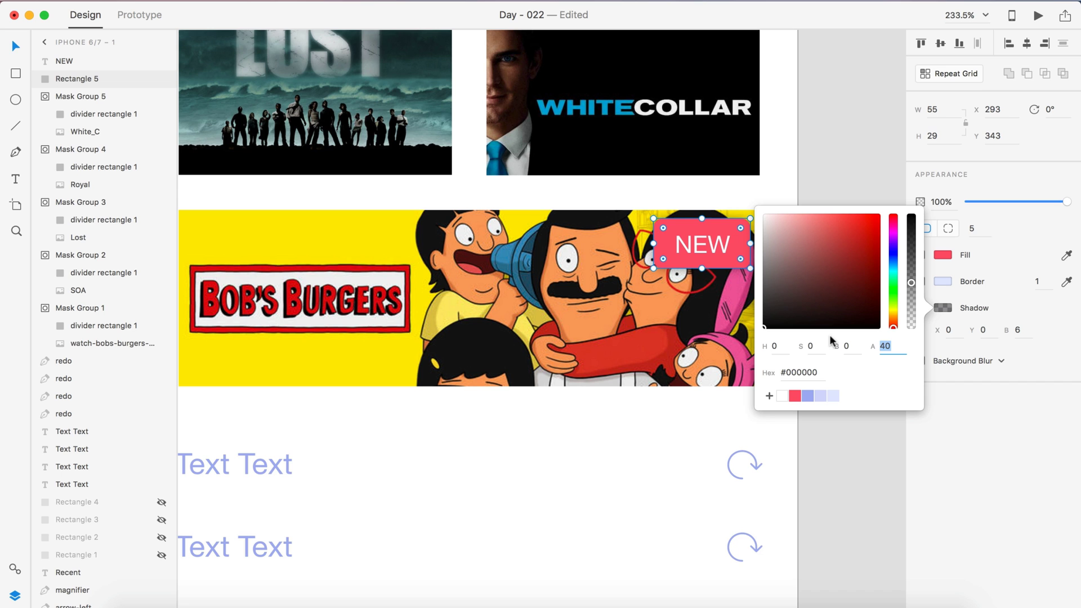
type("60")
key("Return")
left_click(855, 100)
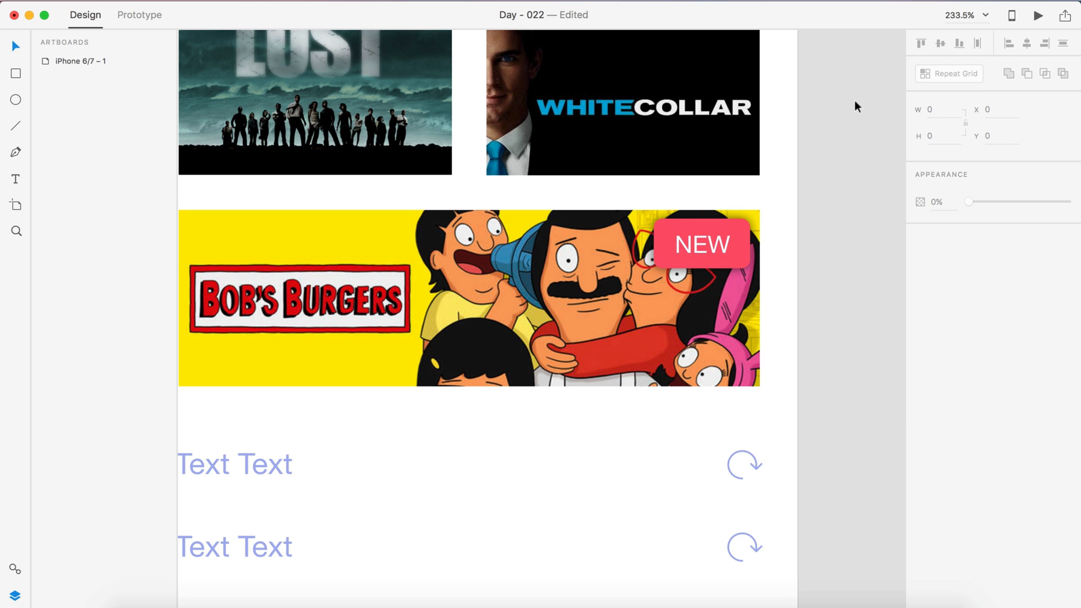
scroll(855, 105, "down", 3)
scroll(855, 105, "right", 1)
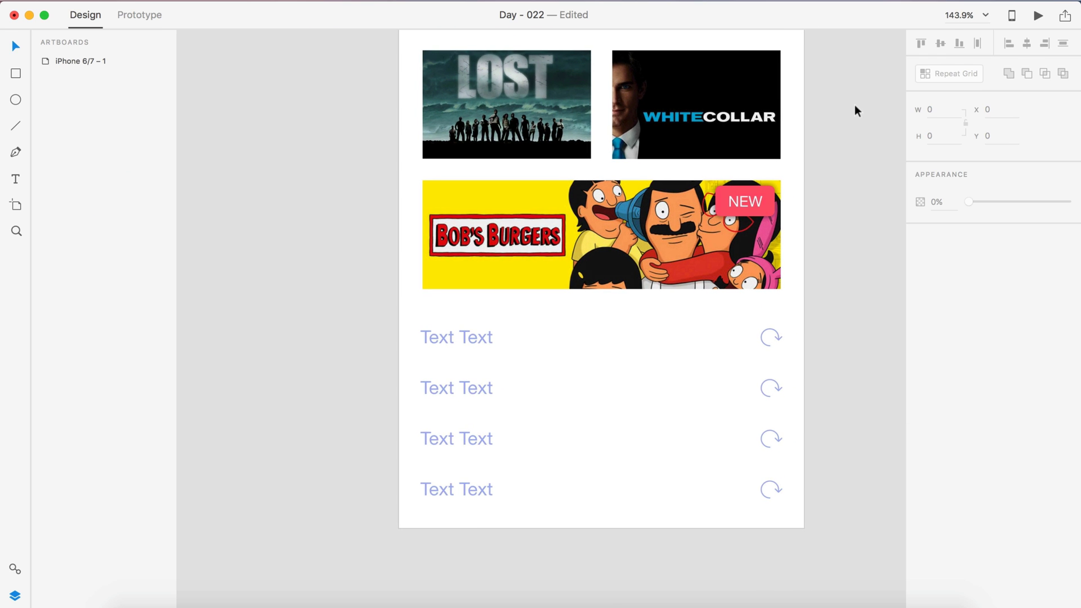
Give the badge rectangle behind the NEW text a white border.
scroll(763, 183, "up", 3)
left_click(761, 191)
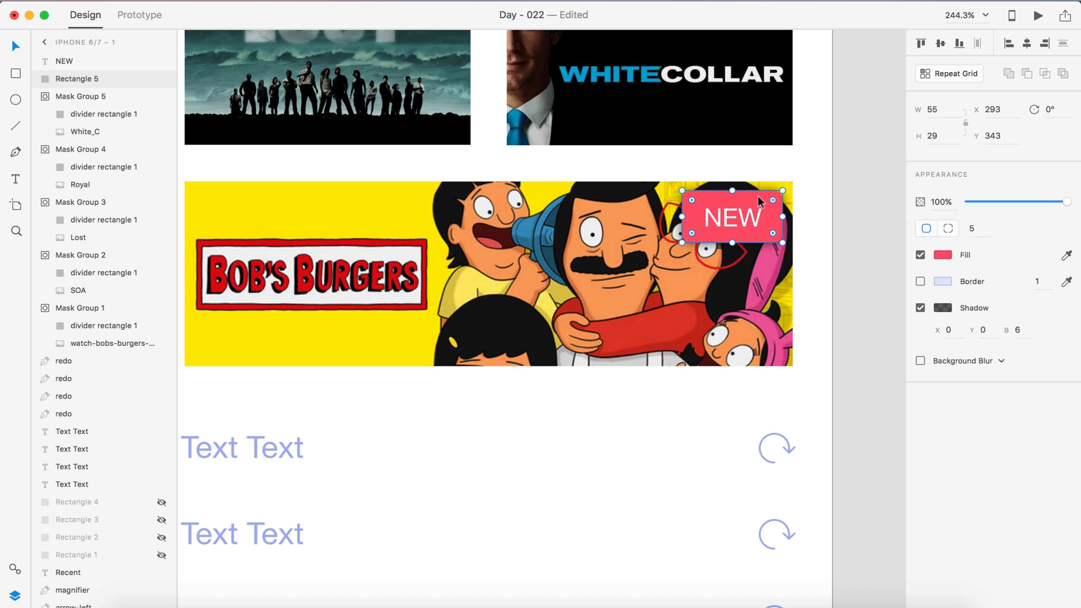
left_click(942, 281)
left_click(887, 132)
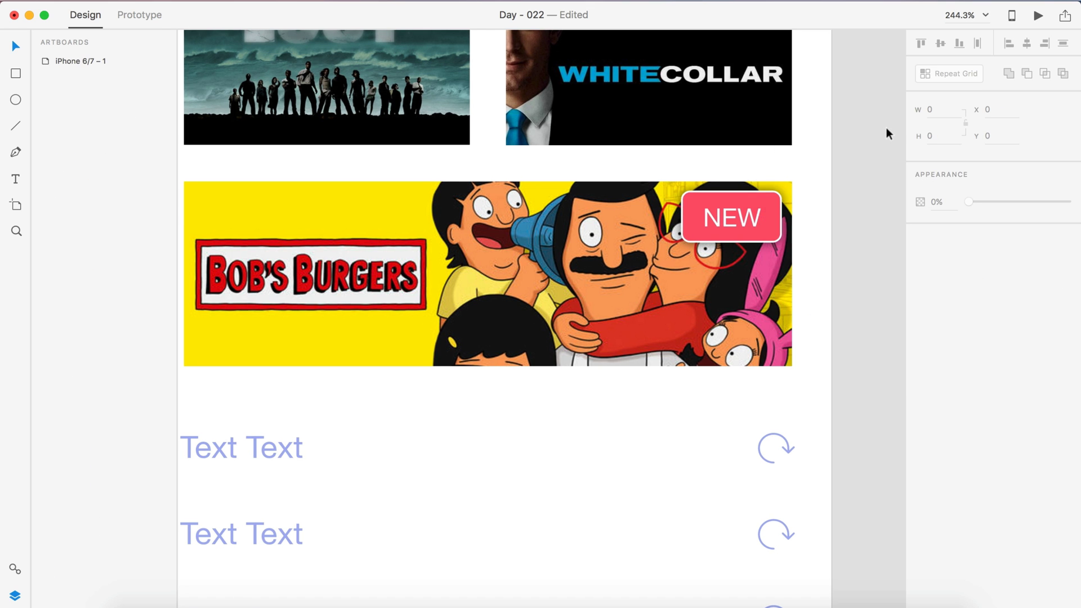
scroll(886, 128, "down", 3)
scroll(867, 163, "right", 1)
scroll(844, 198, "down", 2)
scroll(844, 199, "right", 1)
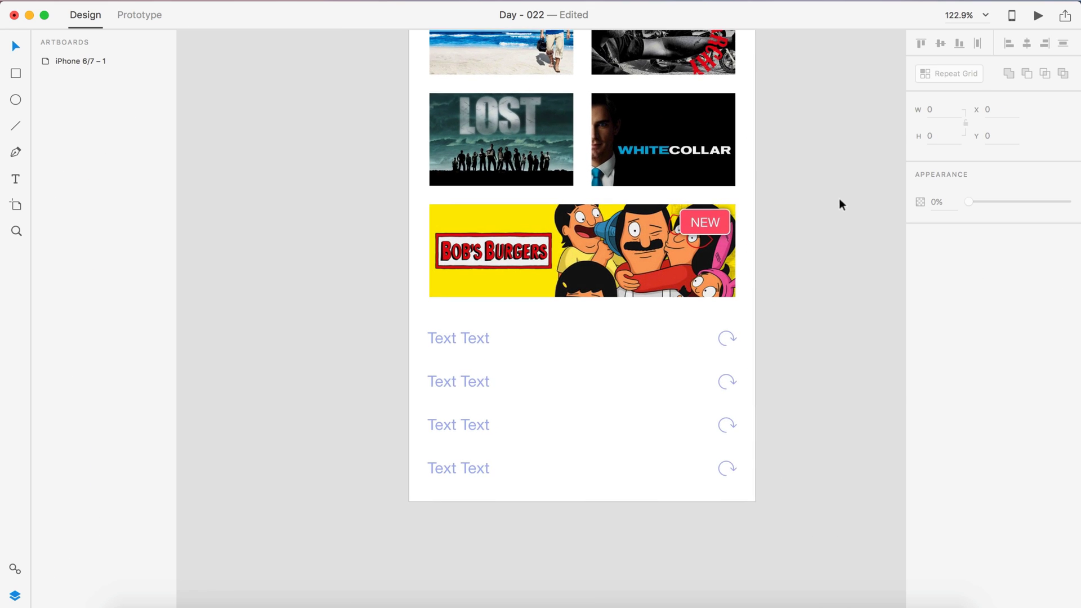
Try nudging the four redo icons to the right, and return them to their original position.
scroll(703, 229, "down", 3)
left_click_drag(740, 406, 652, 277)
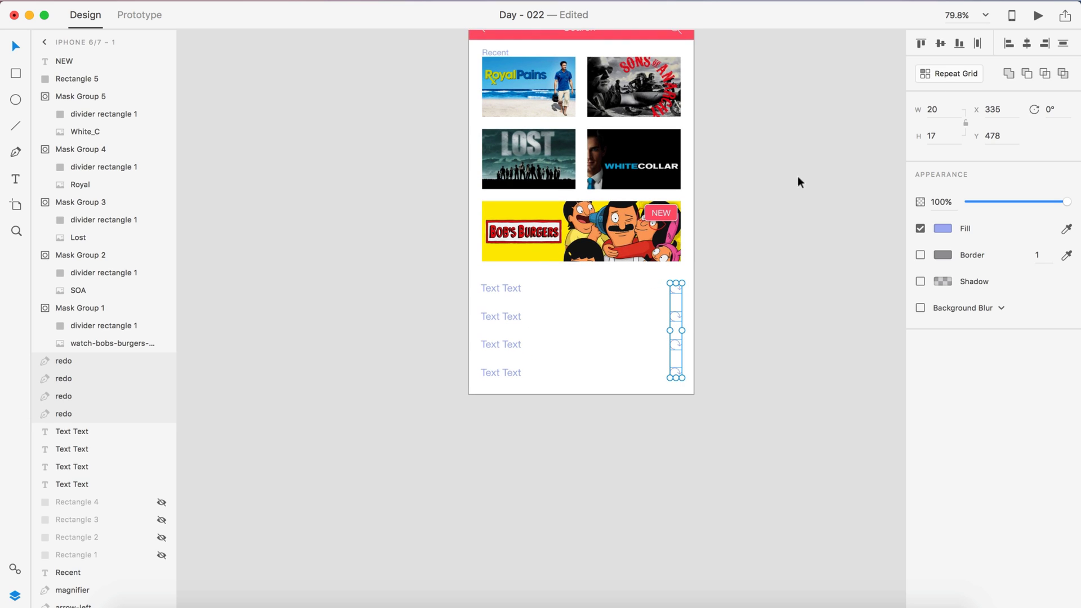
scroll(777, 285, "up", 3)
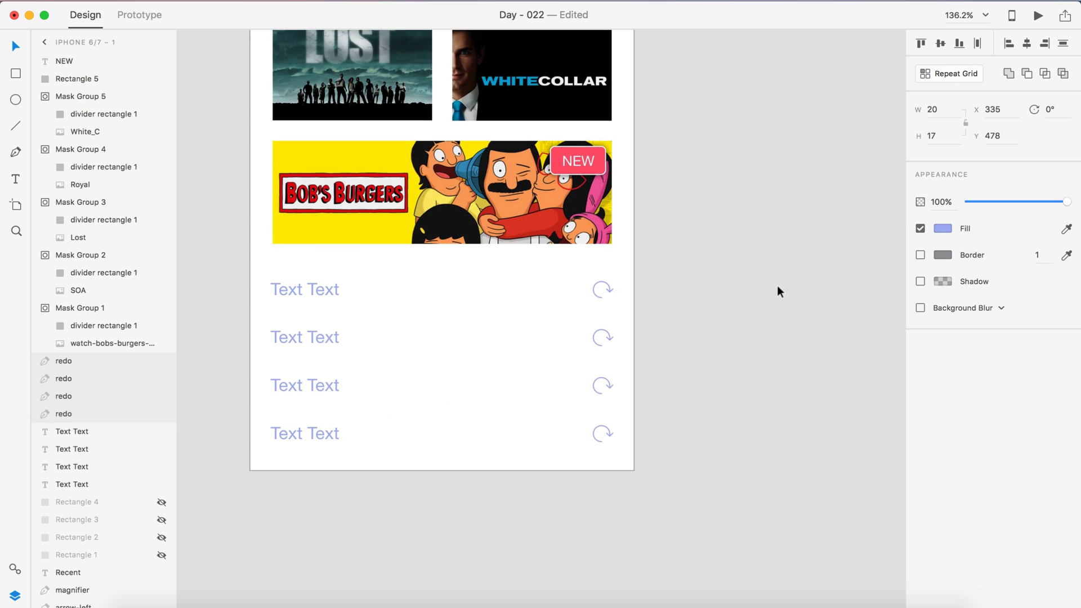
key("shift+Right")
key("shift+Right")
key("shift+Left")
key("shift+Left")
left_click(696, 381)
scroll(697, 382, "left", 2)
scroll(698, 387, "down", 1)
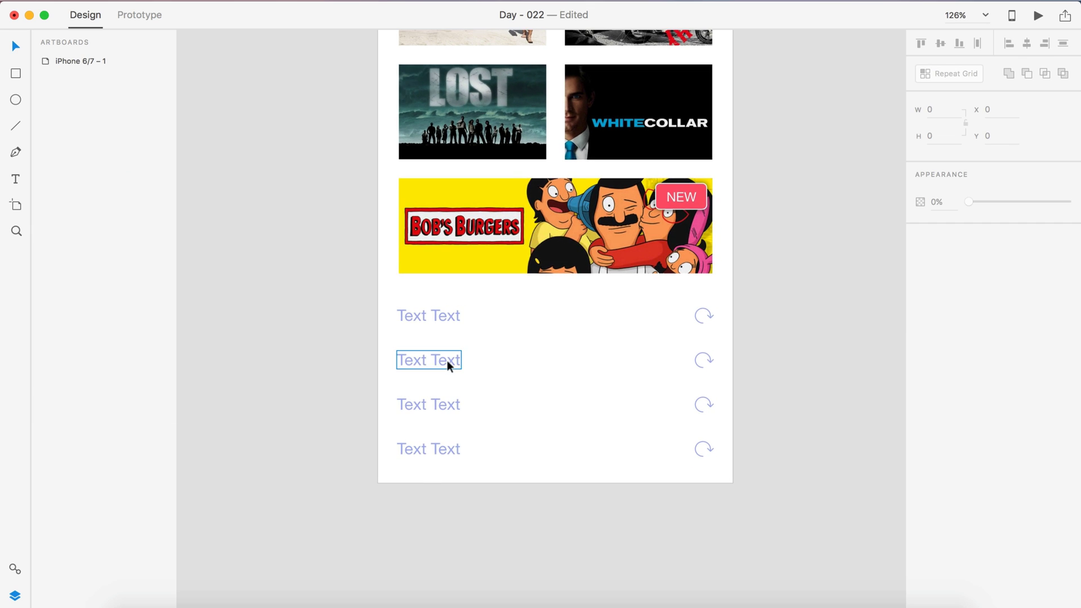
Change the Recent heading's fill to the second-lightest lavender swatch.
scroll(428, 362, "up", 5)
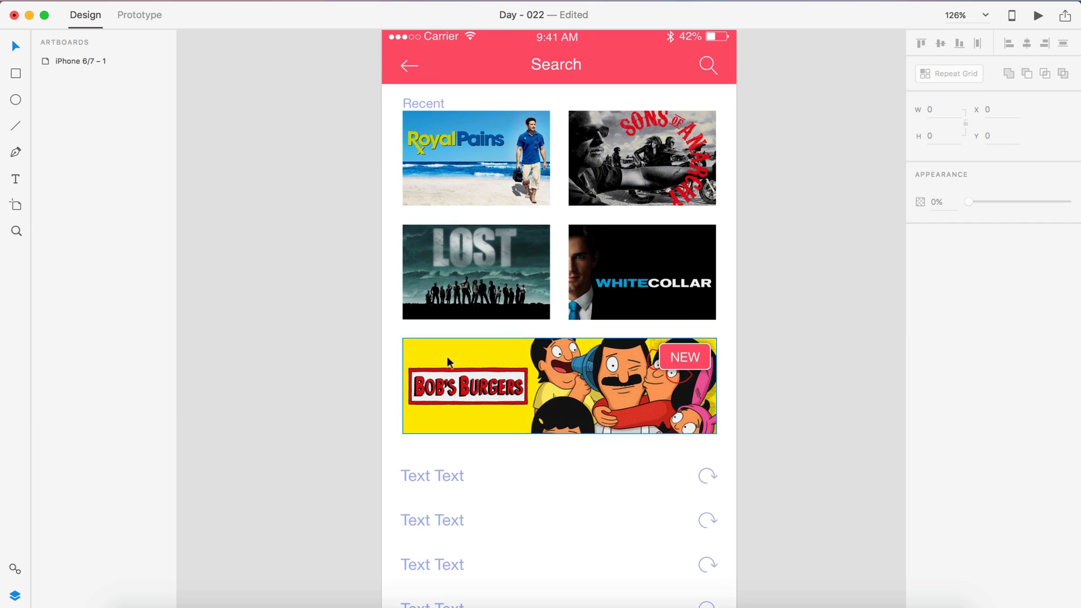
left_click(423, 103)
left_click(943, 370)
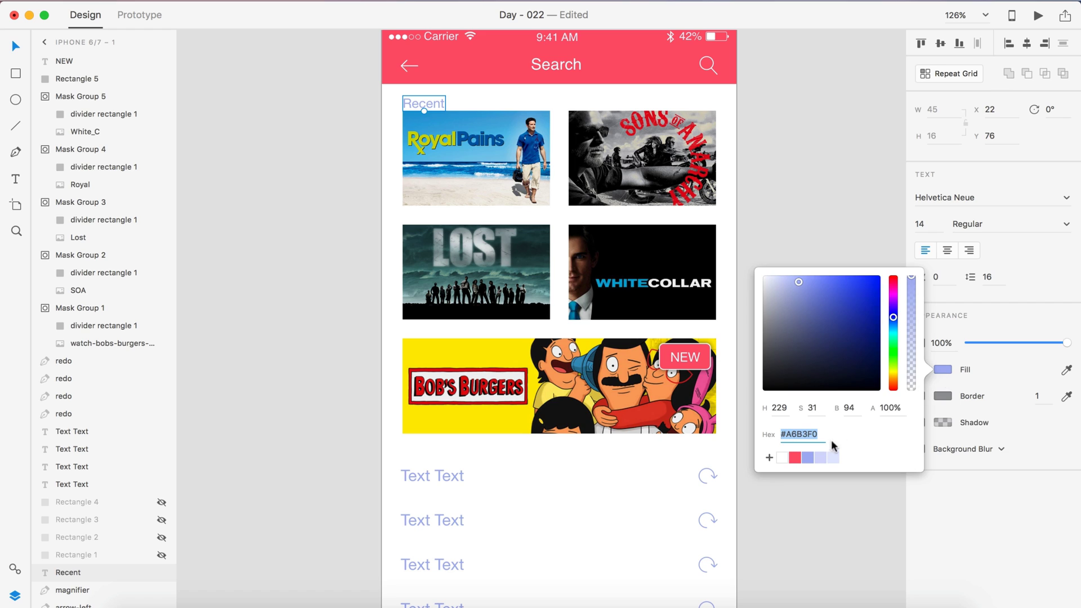
left_click(833, 458)
left_click(820, 458)
left_click(795, 157)
Extend the Recent heading's text to read "Recent Searches".
scroll(422, 155, "up", 5)
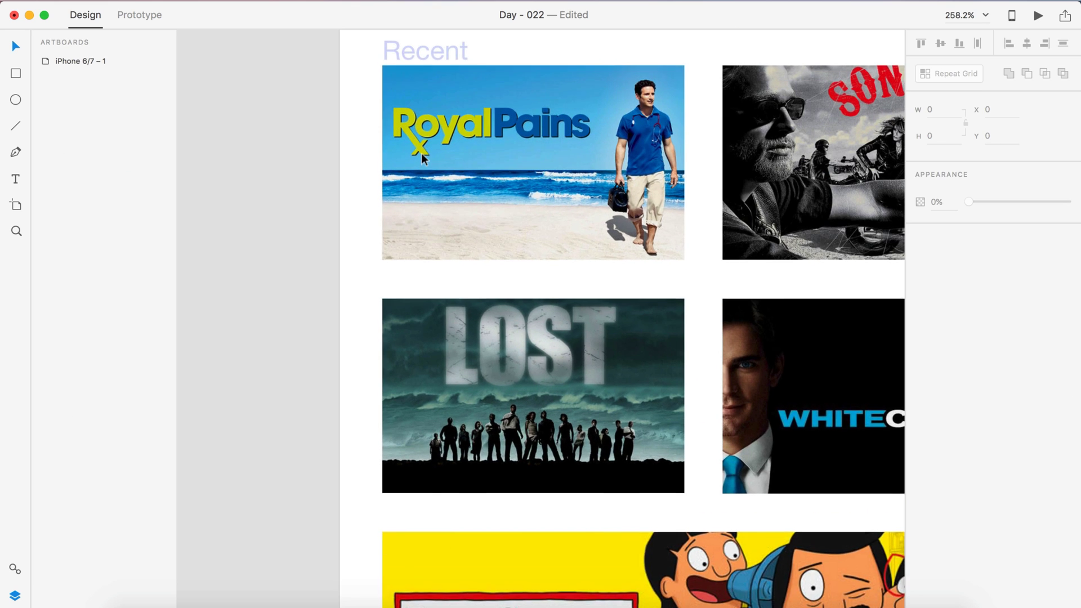
scroll(421, 153, "up", 3)
double_click(442, 135)
key("Right")
type("Searches")
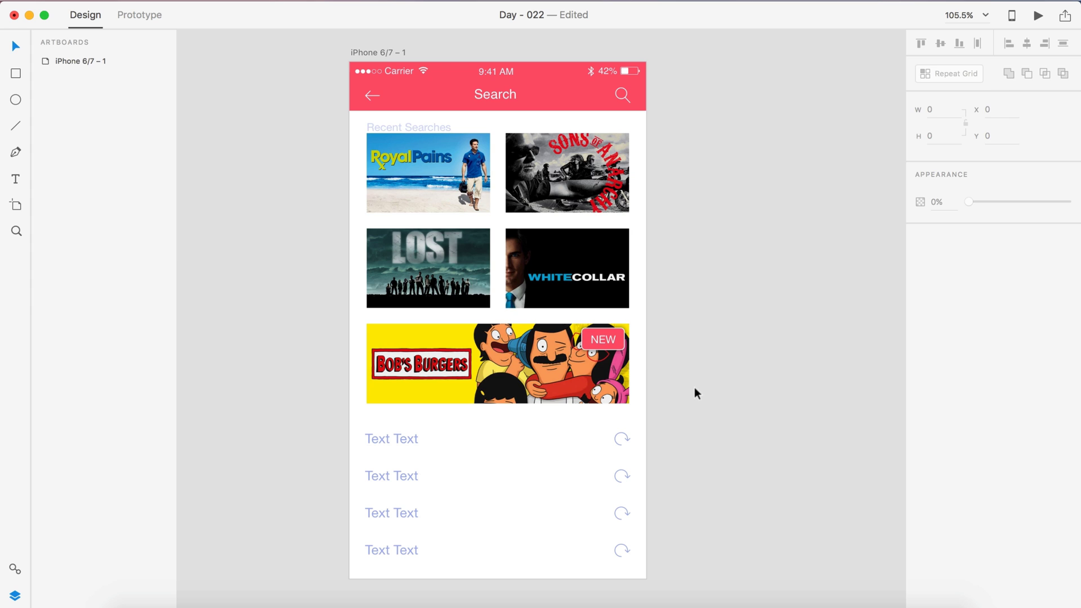
Shift all five cards and the NEW badge down, and move the Recent Searches heading to Y 81, 5 px above them.
left_click_drag(696, 389, 371, 150)
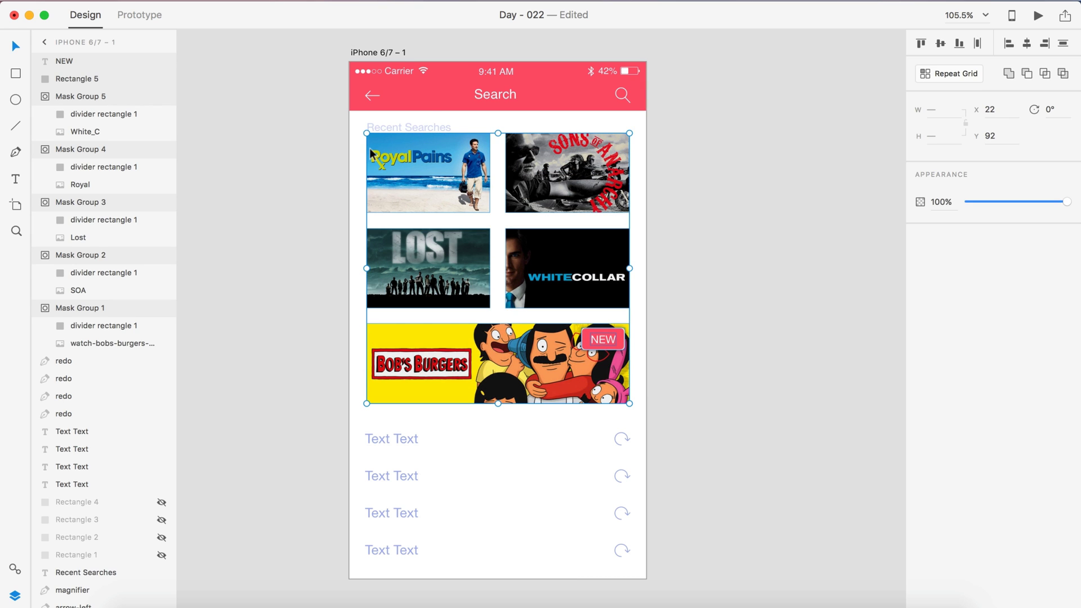
left_click(730, 205)
scroll(425, 114, "up", 4)
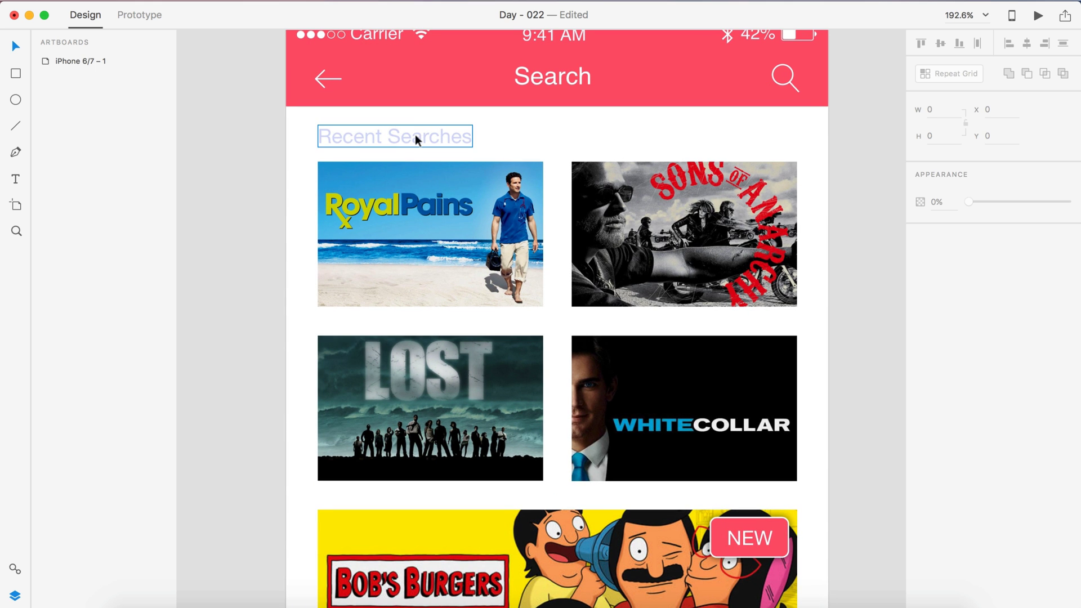
left_click_drag(415, 138, 366, 141)
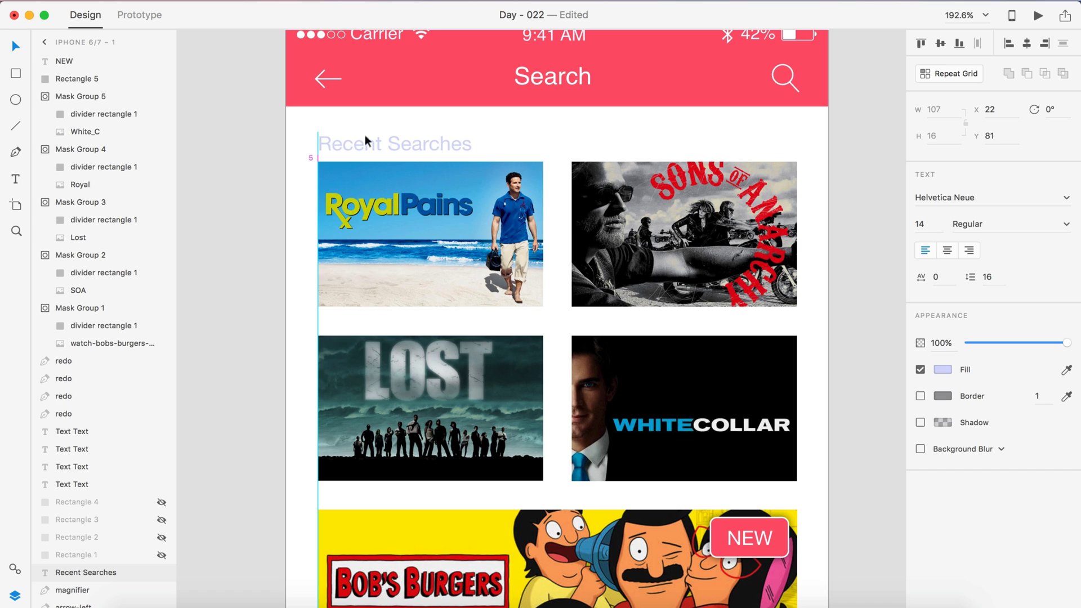